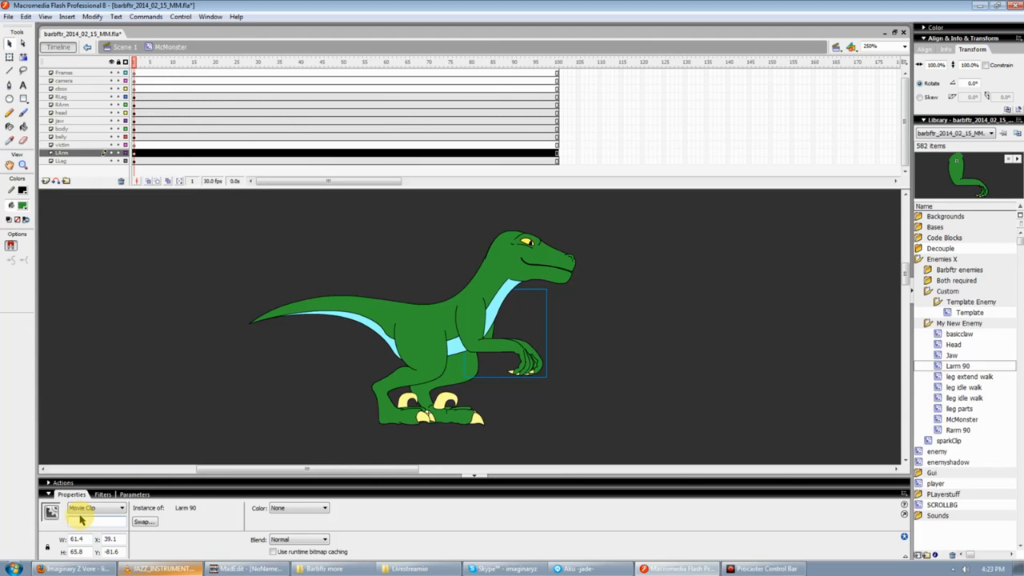
# - Examine which layers and instances hold the dinosaur's leg and head parts
pyautogui.click(469, 307)
pyautogui.click(425, 390)
pyautogui.click(464, 367)
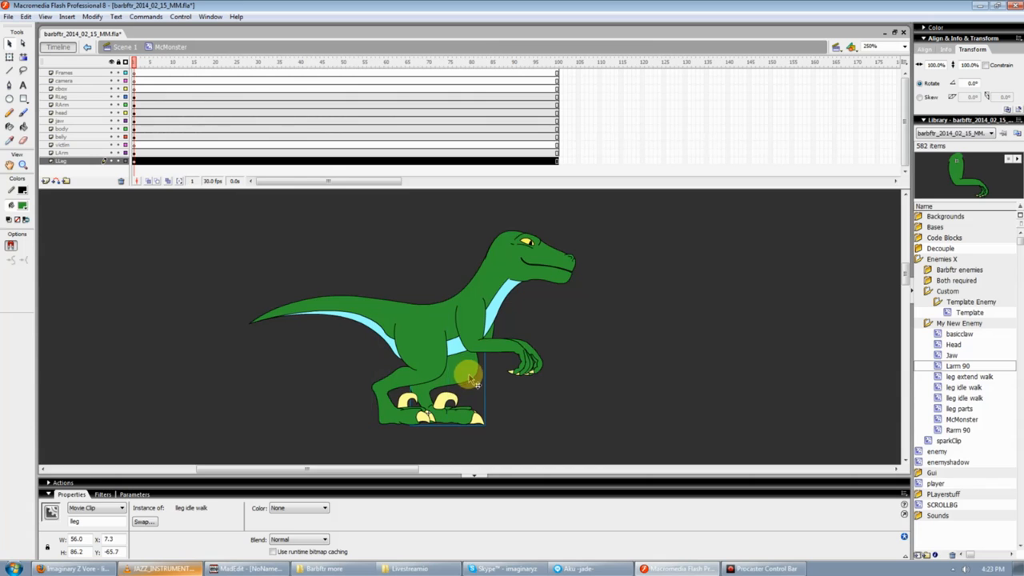
pyautogui.click(524, 275)
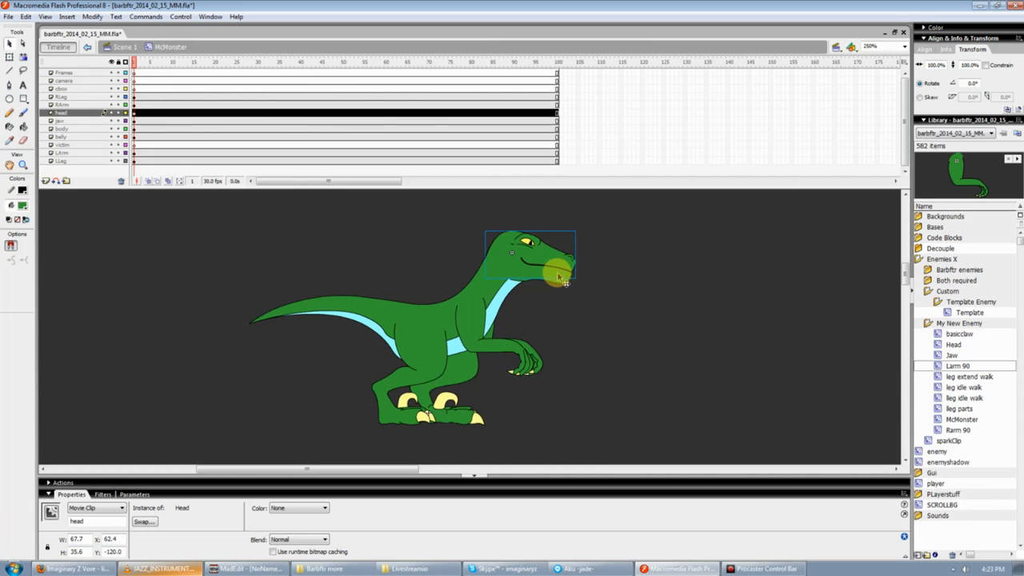
pyautogui.click(614, 270)
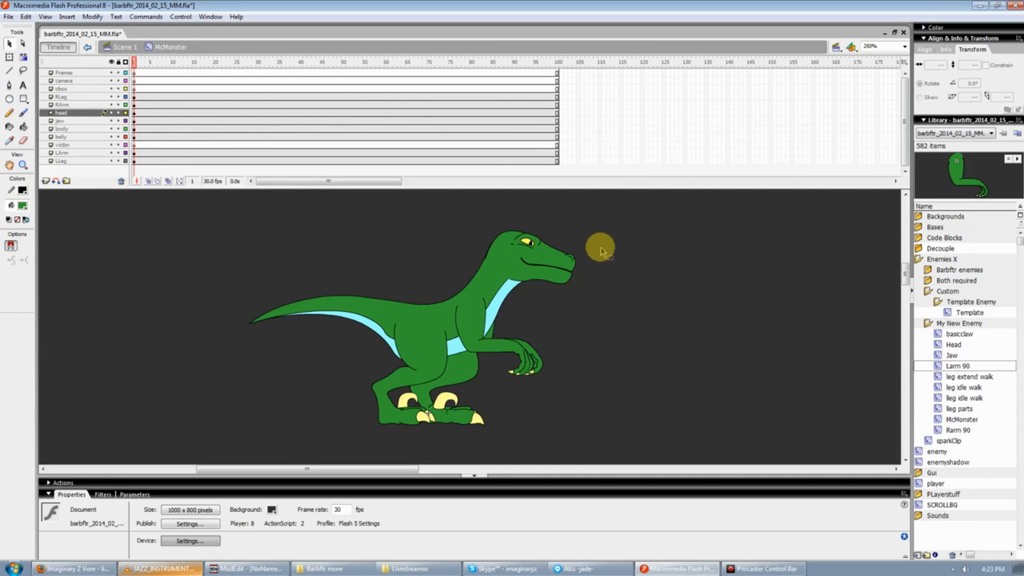
# - Add a new layer directly above RLeg and name it Decoration
pyautogui.click(77, 98)
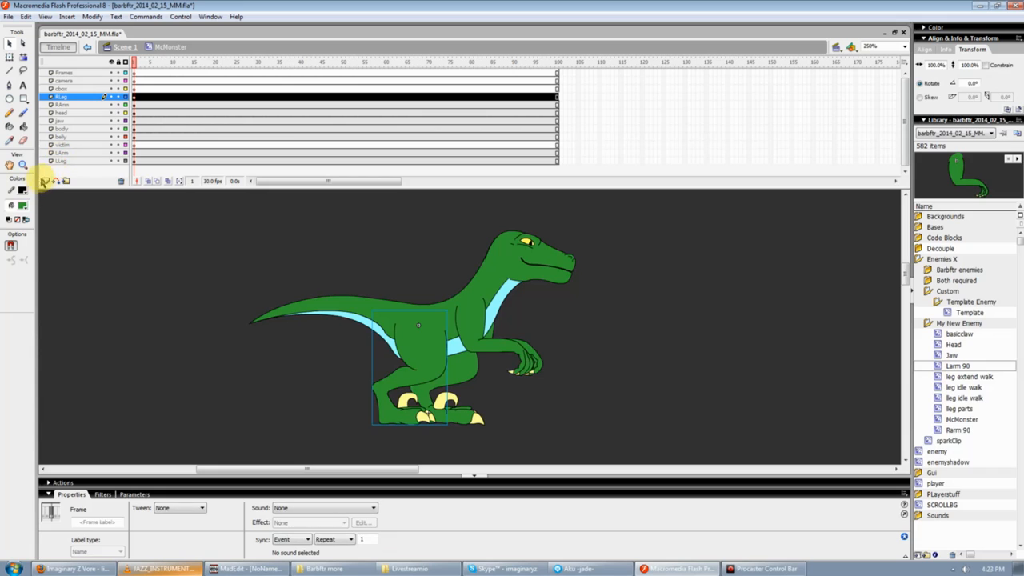
pyautogui.click(45, 180)
pyautogui.doubleClick(87, 97)
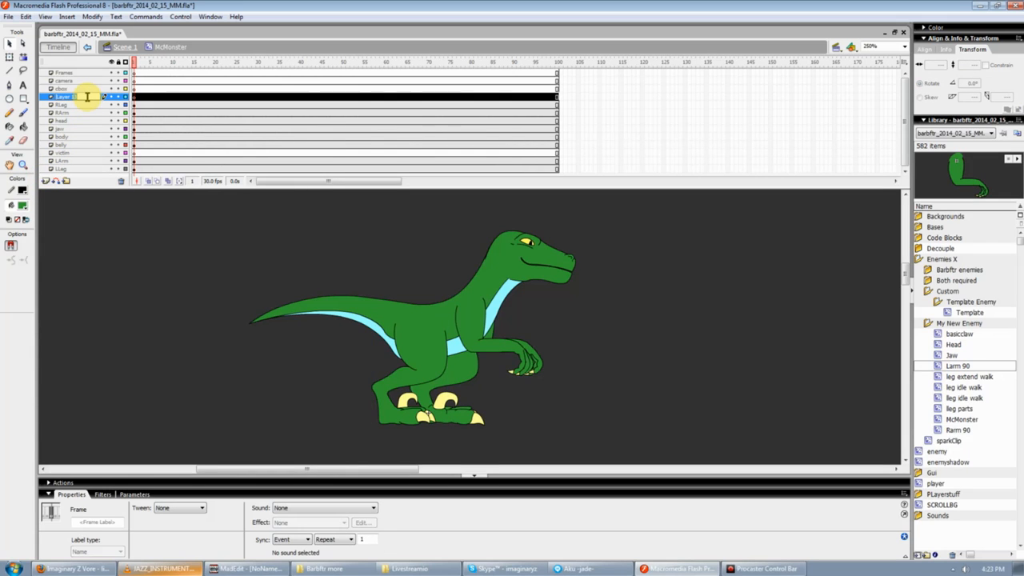
pyautogui.press('Return')
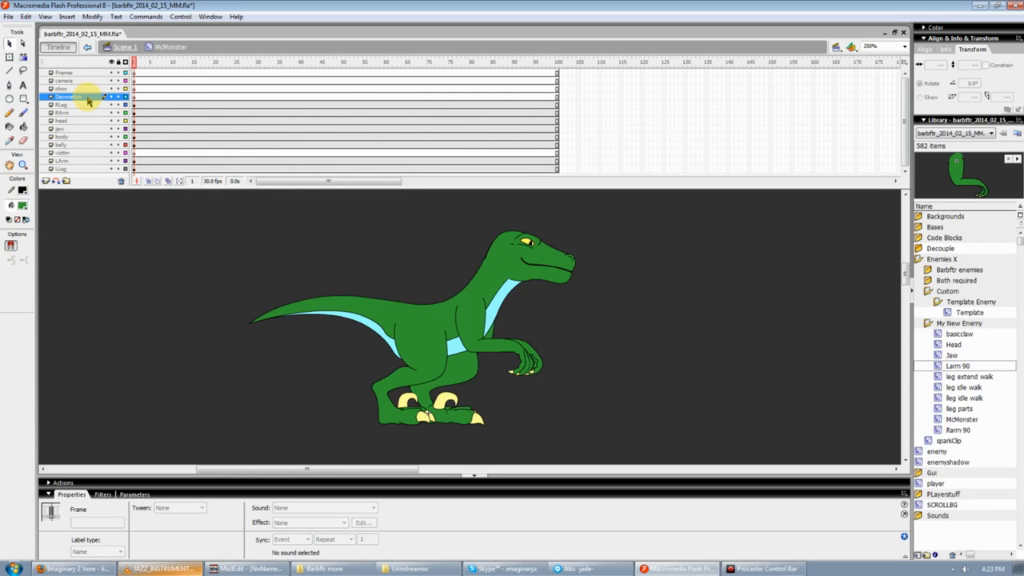
# - Move the Decoration layer between the jaw and body layers, and enlarge the timeline area to fit all layers
pyautogui.moveTo(89, 97); pyautogui.dragTo(88, 129)
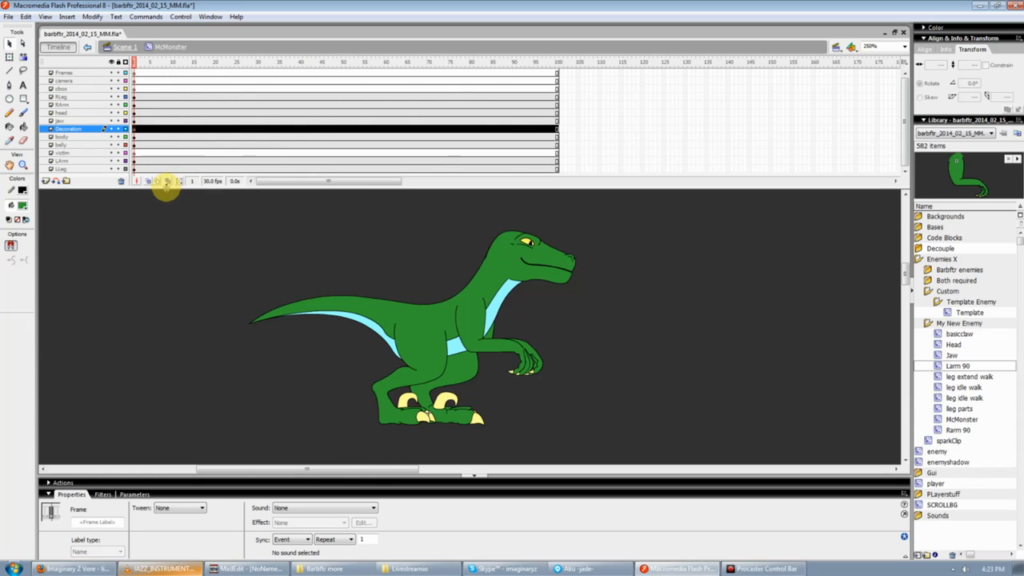
pyautogui.moveTo(167, 188); pyautogui.dragTo(166, 195)
pyautogui.click(194, 238)
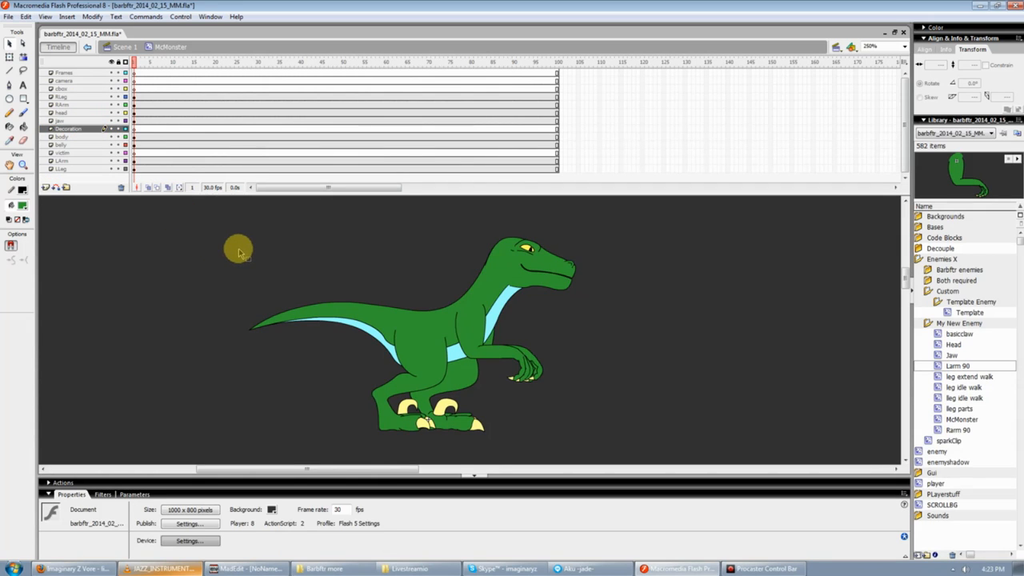
# - Examine the dinosaur's head and jaw parts and the layers they belong to
pyautogui.click(534, 266)
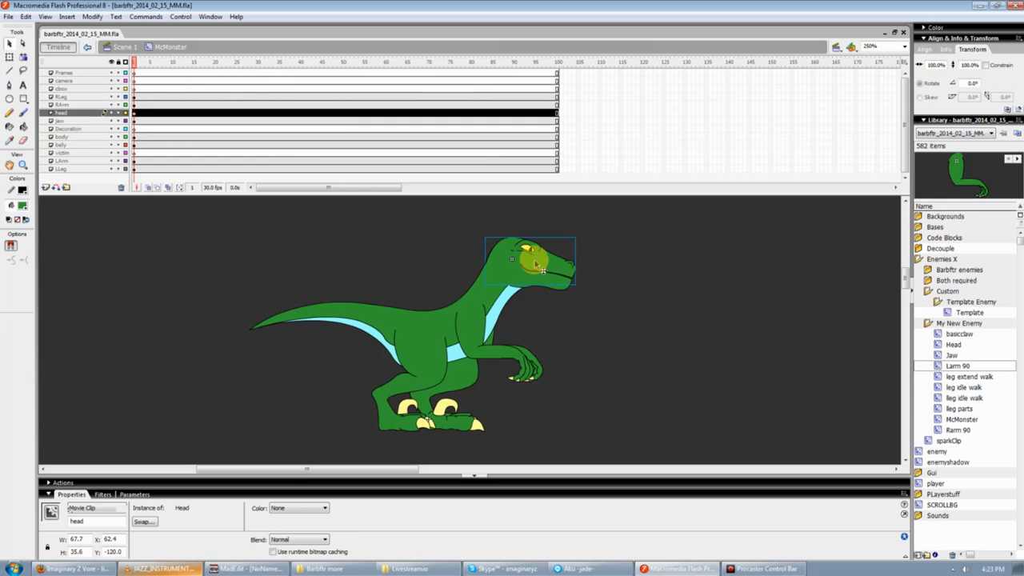
pyautogui.click(599, 263)
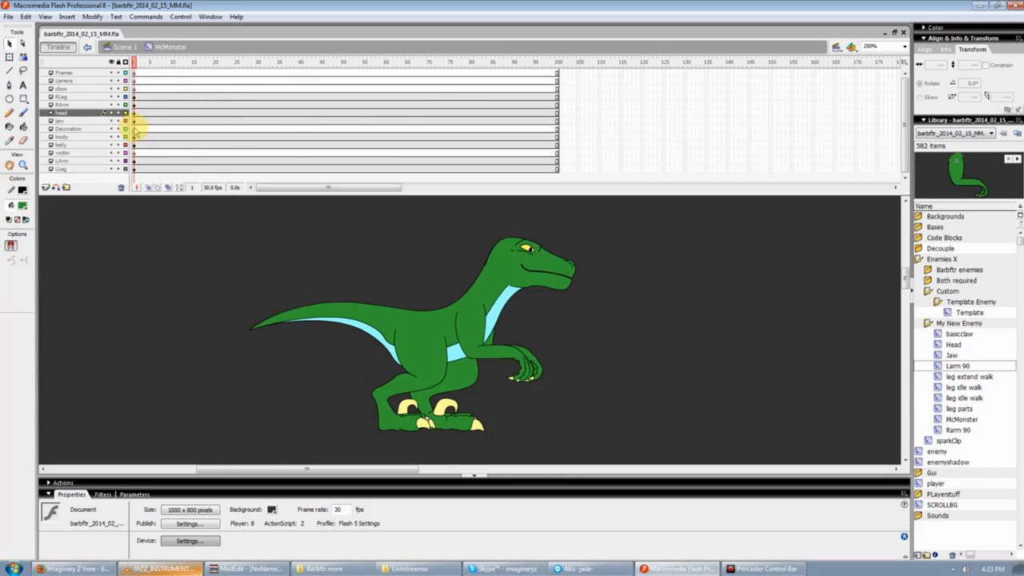
pyautogui.click(560, 250)
pyautogui.click(551, 282)
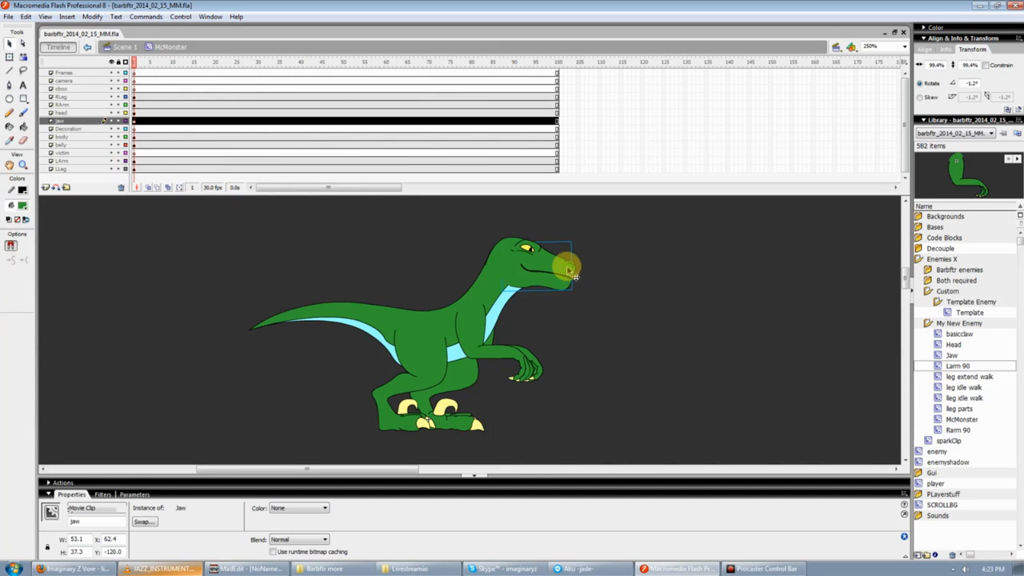
# - Try rotating the head upward by about 26° with Free Transform to open the mouth, and undo the rotation
pyautogui.click(570, 273)
pyautogui.press('q')
pyautogui.moveTo(583, 286); pyautogui.dragTo(606, 247)
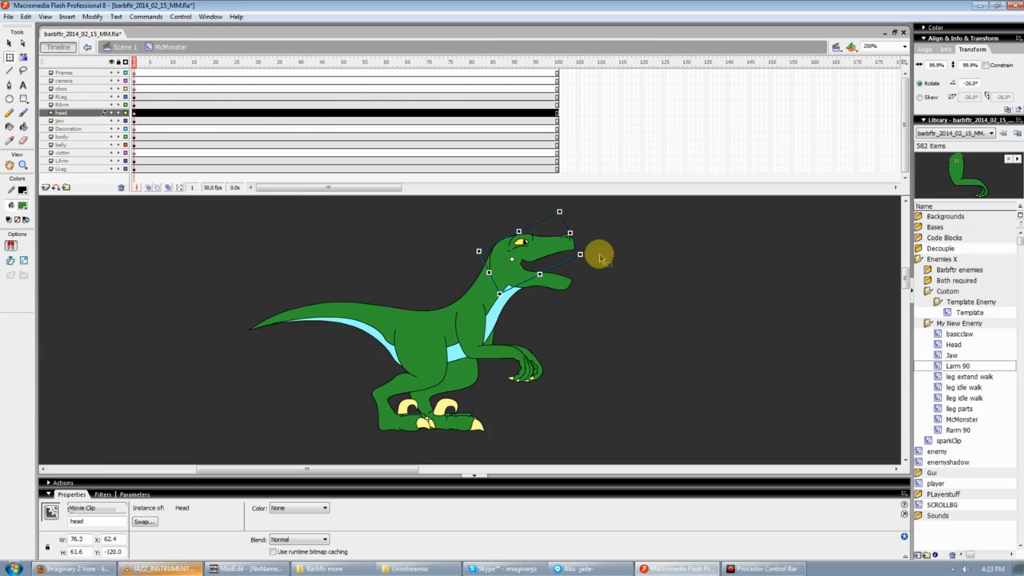
pyautogui.hotkey('ctrl', 'z')
pyautogui.click(636, 283)
pyautogui.press('v')
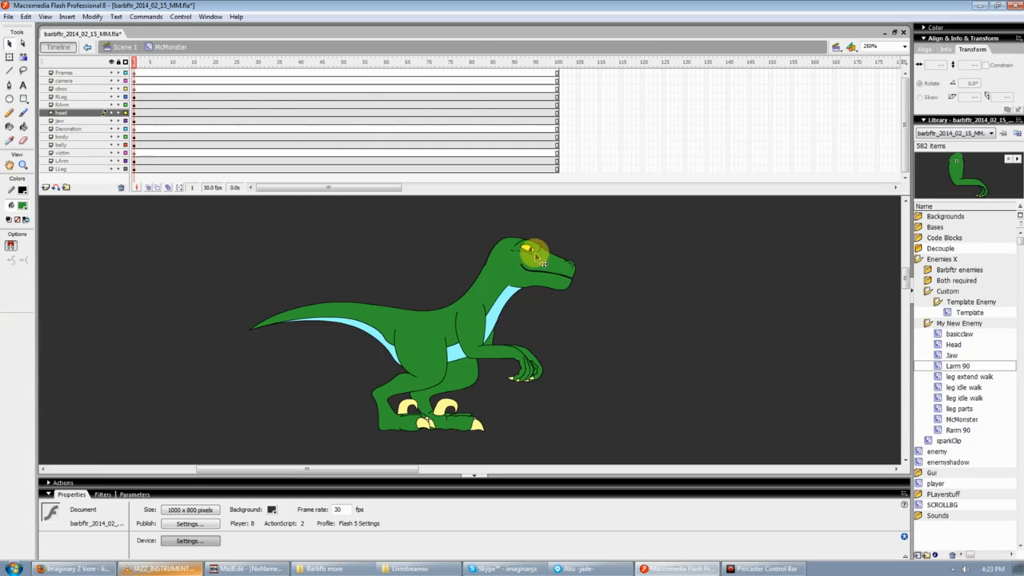
# - Rename the Decoration layer as BodyDecoration
pyautogui.click(80, 121)
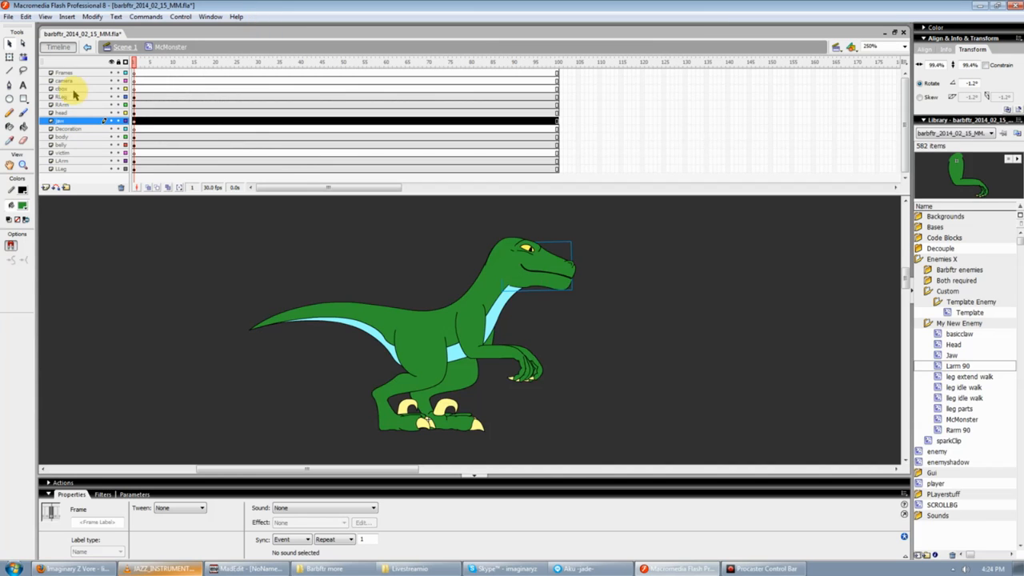
pyautogui.click(64, 128)
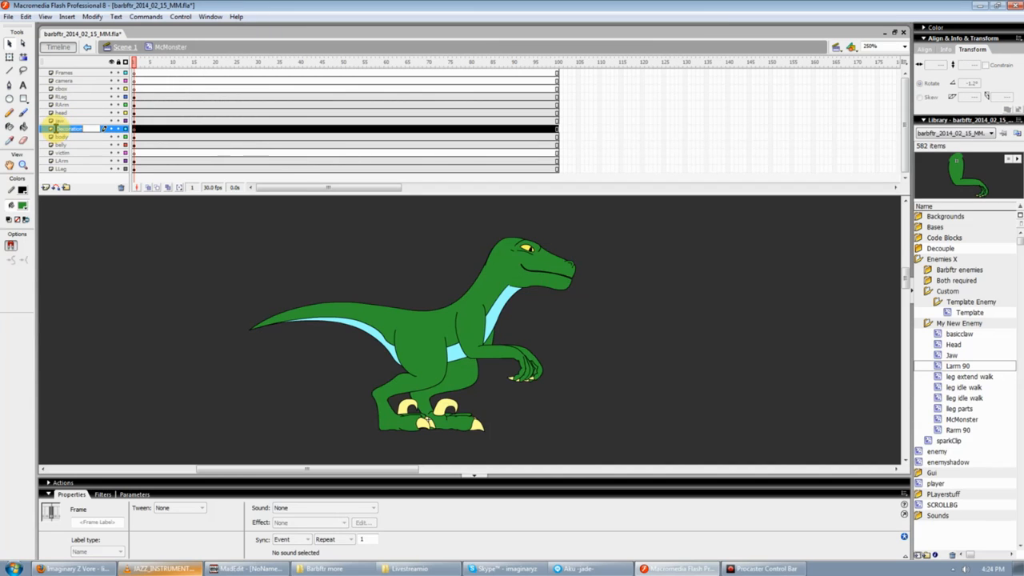
pyautogui.write('Body')
pyautogui.press('Return')
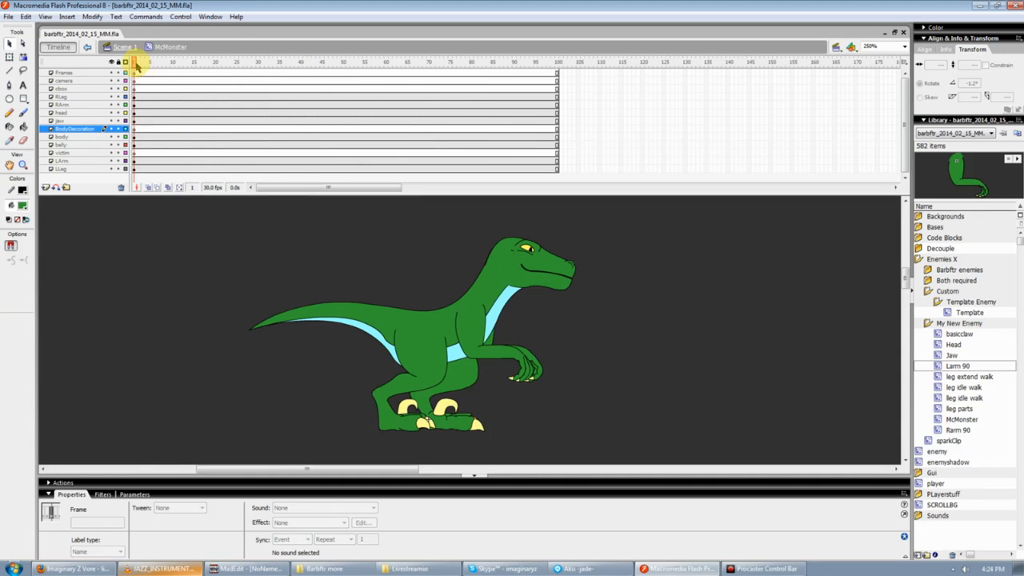
pyautogui.moveTo(133, 61); pyautogui.dragTo(81, 59)
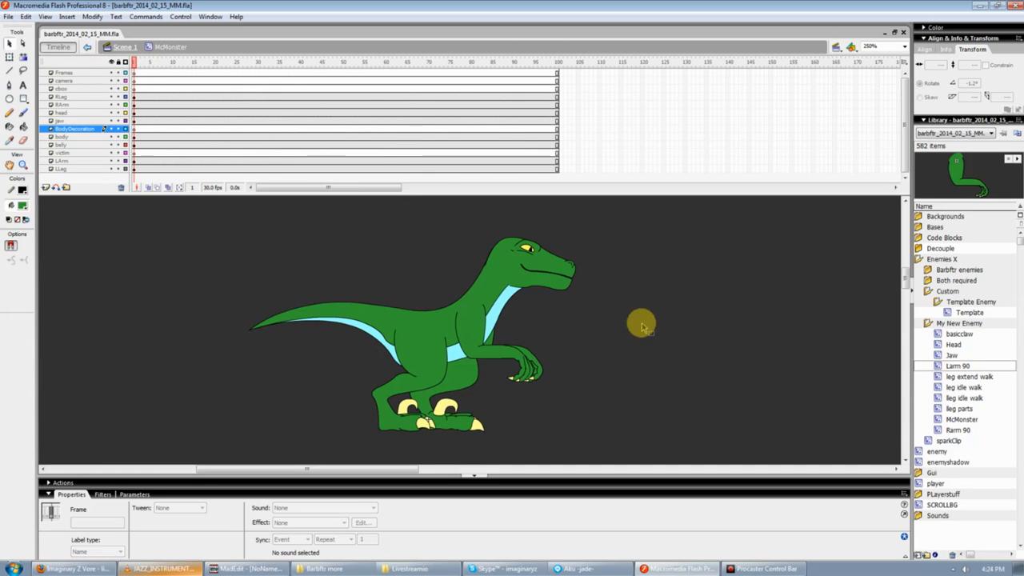
# - Select all parts of the dinosaur and shift the whole figure slightly upward on the stage
pyautogui.click(556, 290)
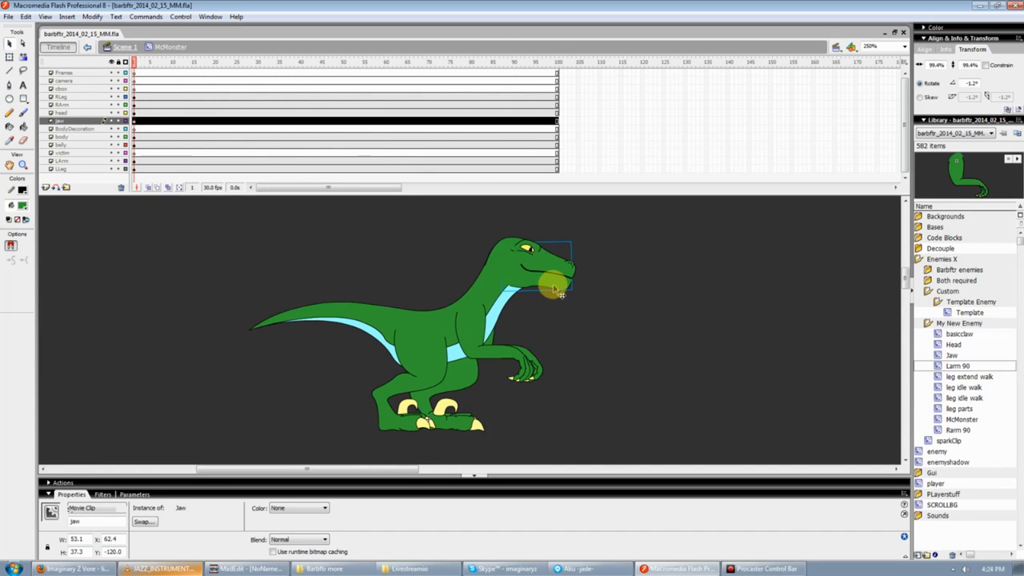
pyautogui.moveTo(354, 468); pyautogui.dragTo(400, 468)
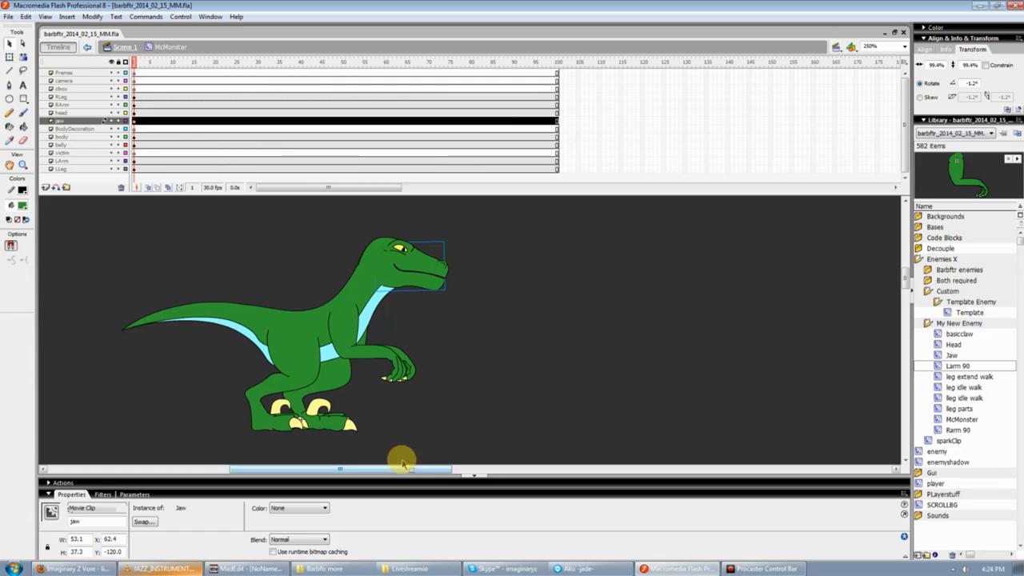
pyautogui.click(564, 389)
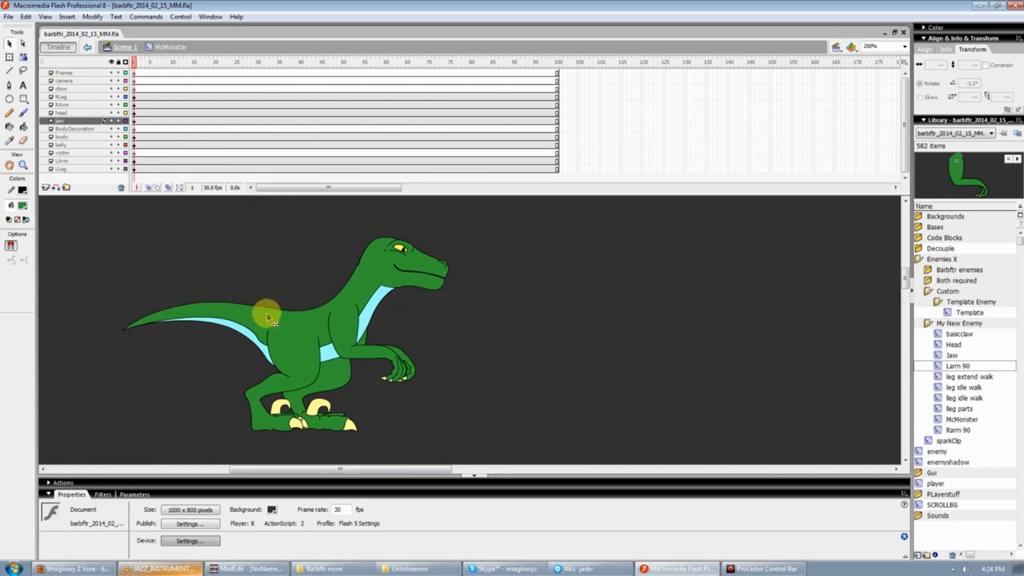
pyautogui.hotkey('ctrl', 'a')
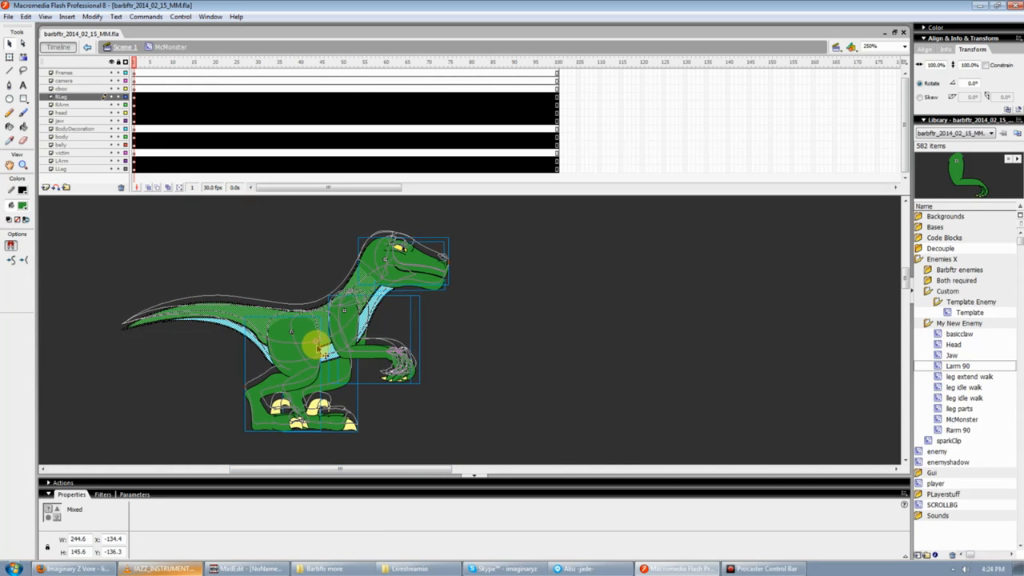
pyautogui.click(469, 373)
pyautogui.click(331, 359)
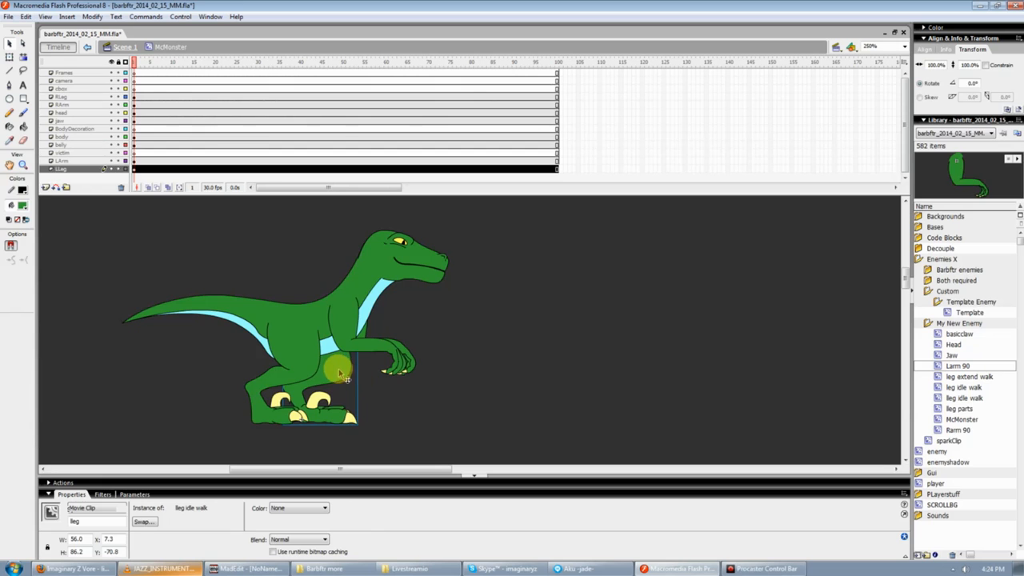
pyautogui.click(412, 352)
pyautogui.click(457, 362)
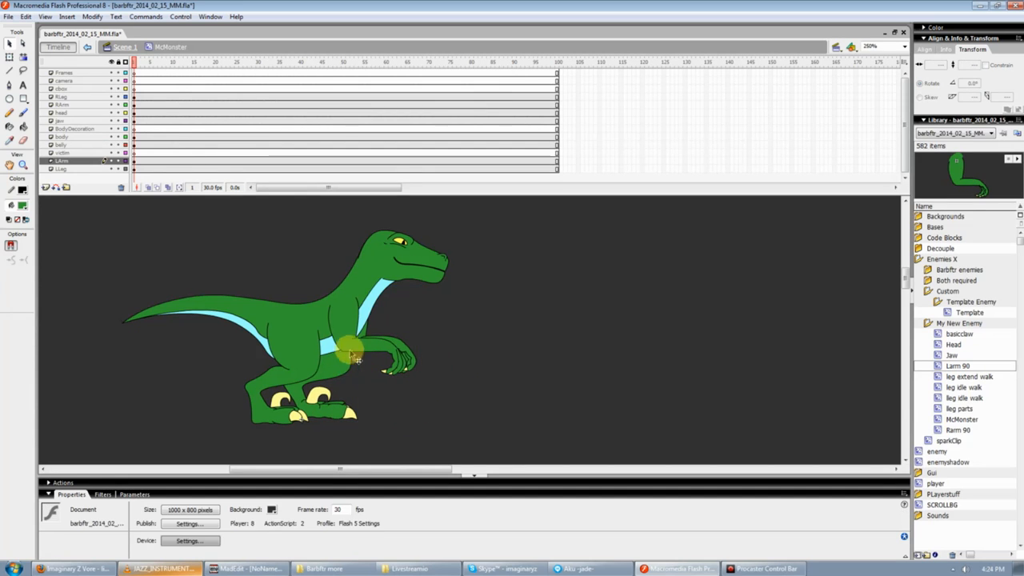
pyautogui.hotkey('ctrl', 'a')
pyautogui.click(494, 369)
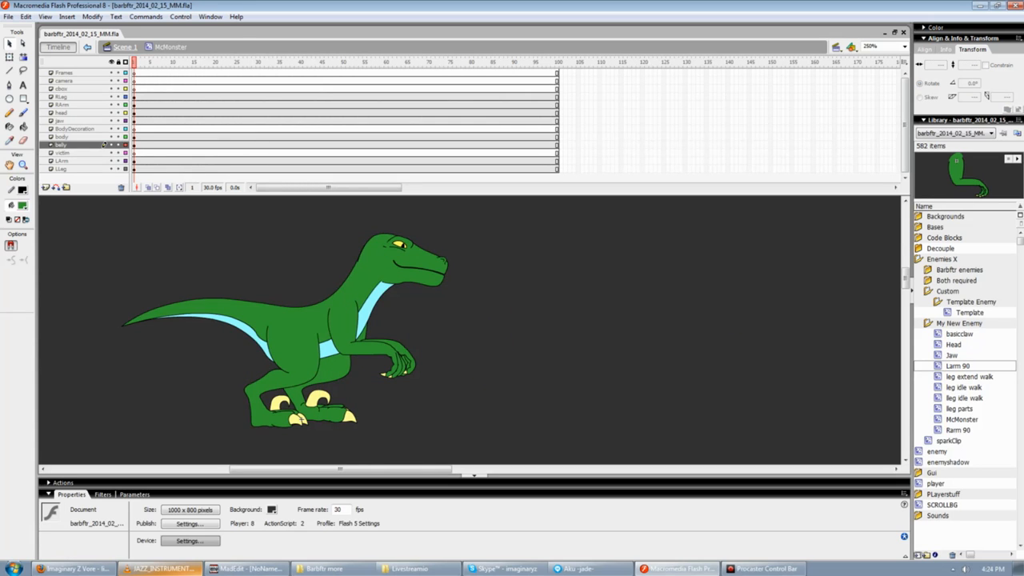
# - Collapse the My New Enemy library folder and open the VIC Clips folder nested under PLayerstuff's Barb Player folder
pyautogui.doubleClick(937, 325)
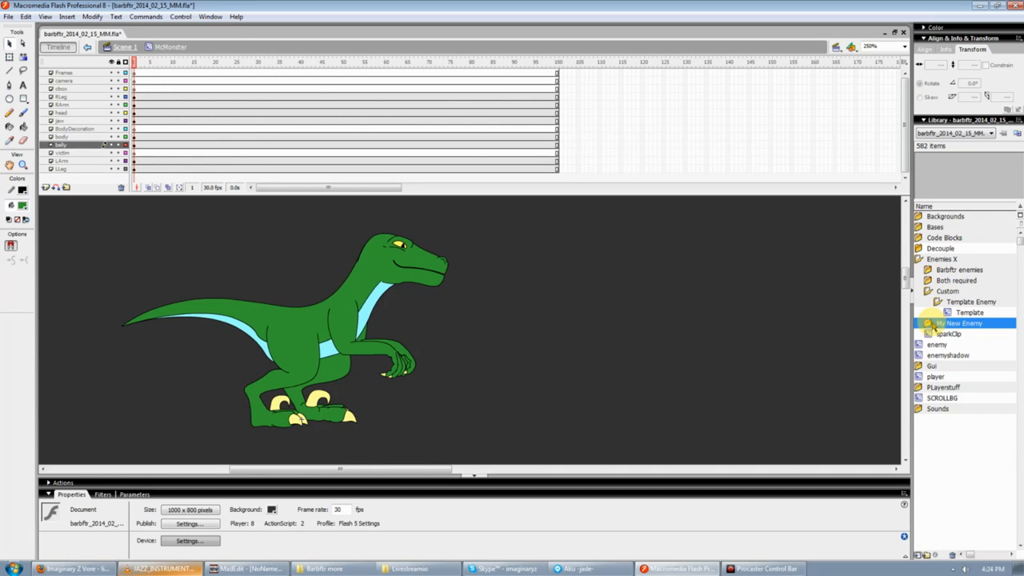
pyautogui.doubleClick(918, 387)
pyautogui.scroll(-5, 933, 447)
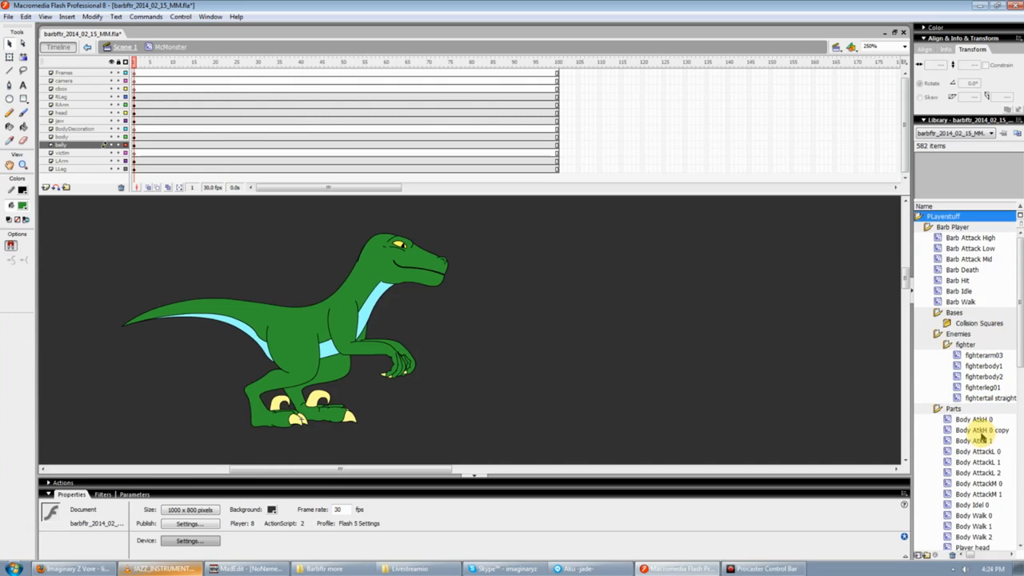
pyautogui.doubleClick(944, 313)
pyautogui.doubleClick(944, 323)
pyautogui.doubleClick(943, 333)
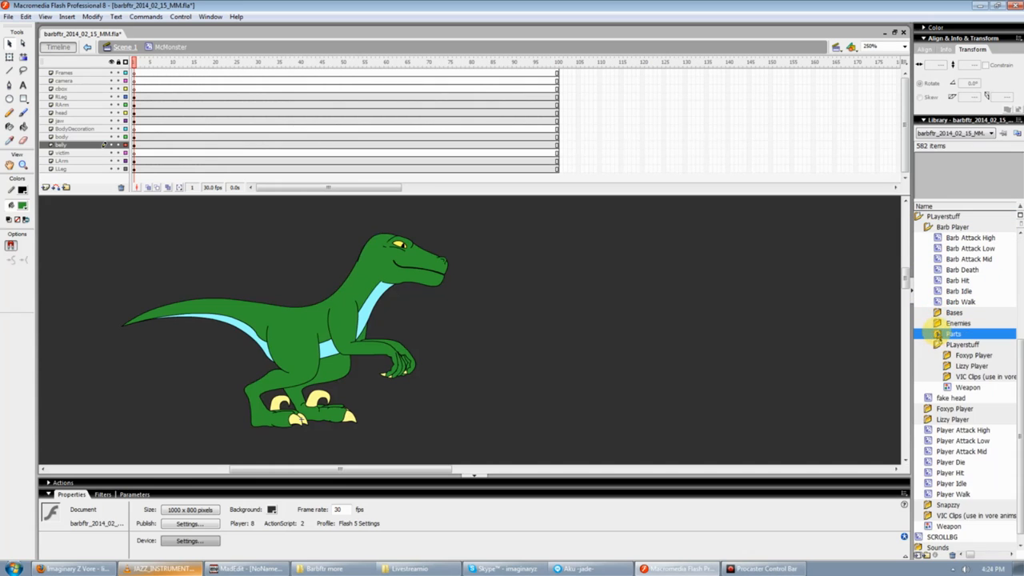
pyautogui.doubleClick(948, 376)
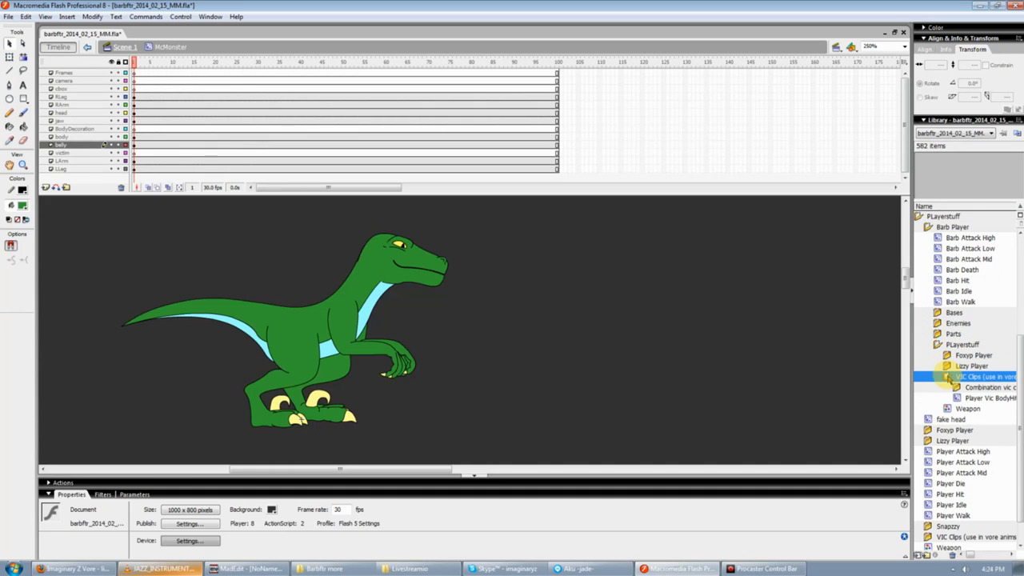
# - Select the victim layer's first frame, collapse Barb Player, and locate the VIC Clips folder directly inside PLayerstuff, widening the library to show its full name
pyautogui.click(134, 152)
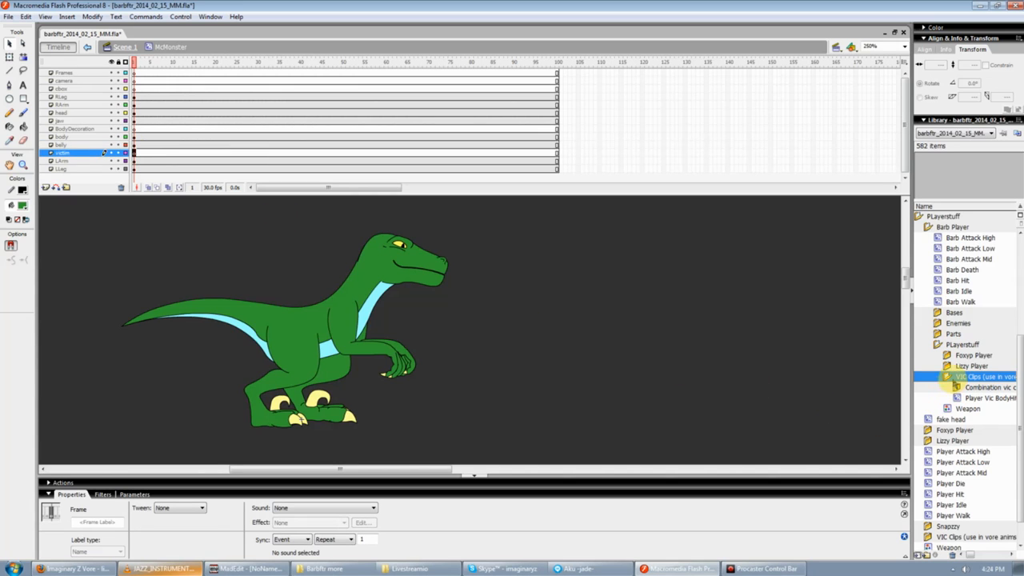
pyautogui.doubleClick(928, 227)
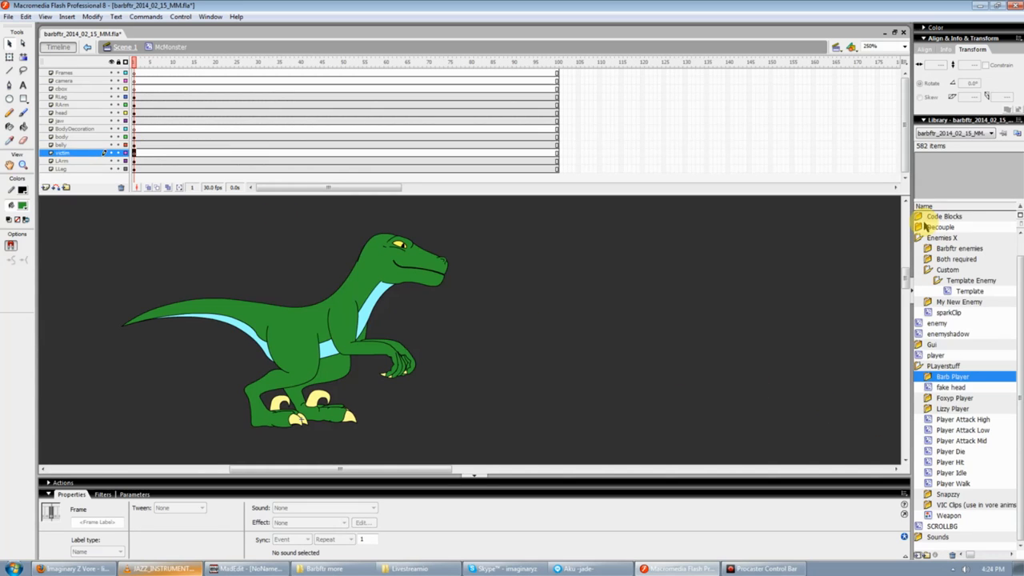
pyautogui.doubleClick(921, 365)
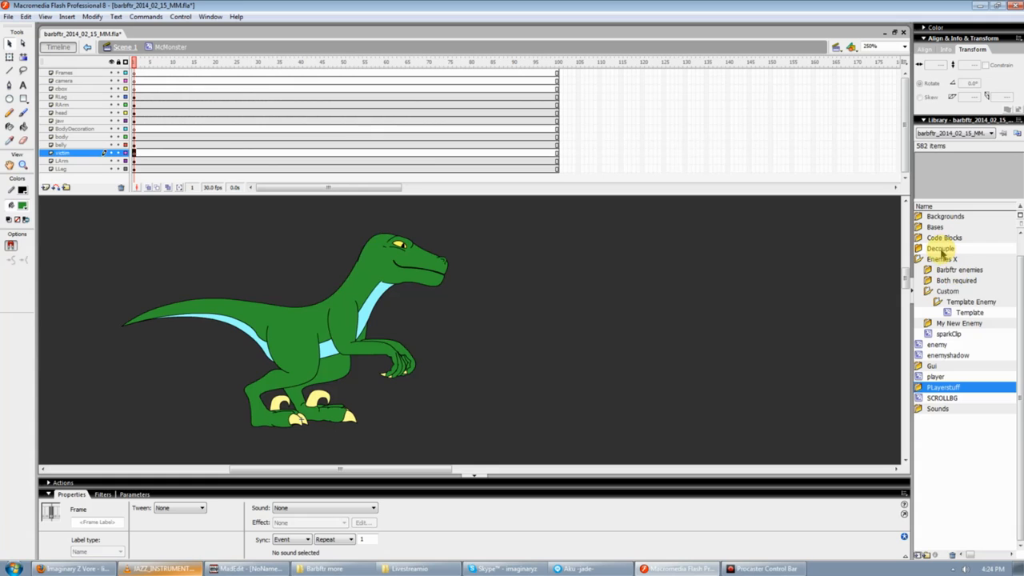
pyautogui.doubleClick(918, 387)
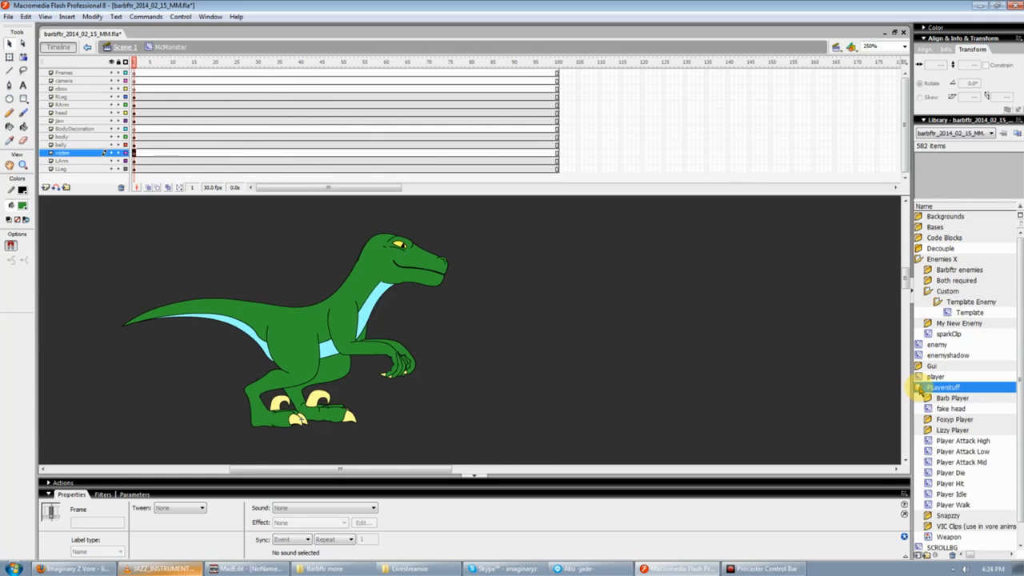
pyautogui.moveTo(1019, 361); pyautogui.dragTo(1020, 381)
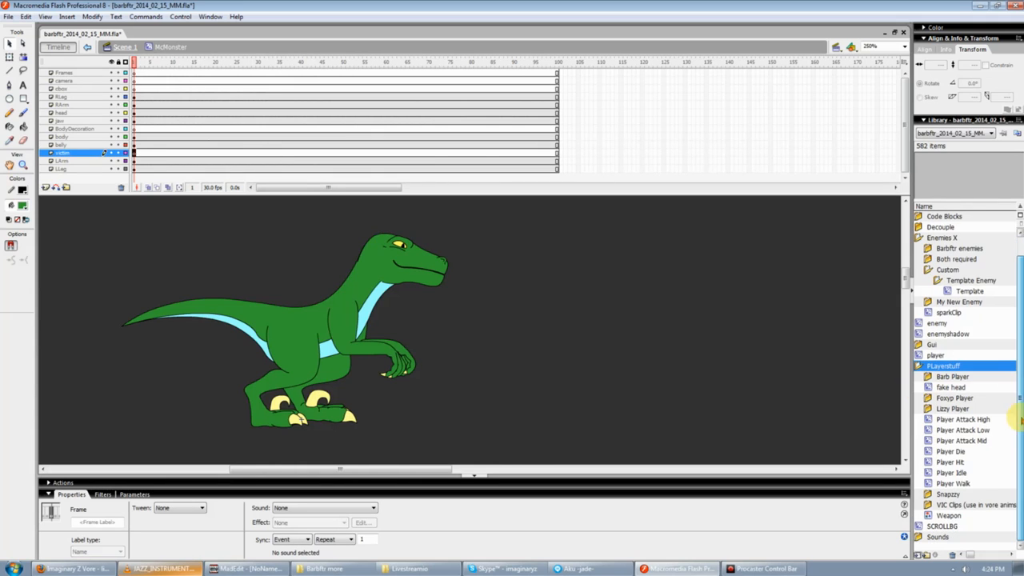
pyautogui.click(928, 505)
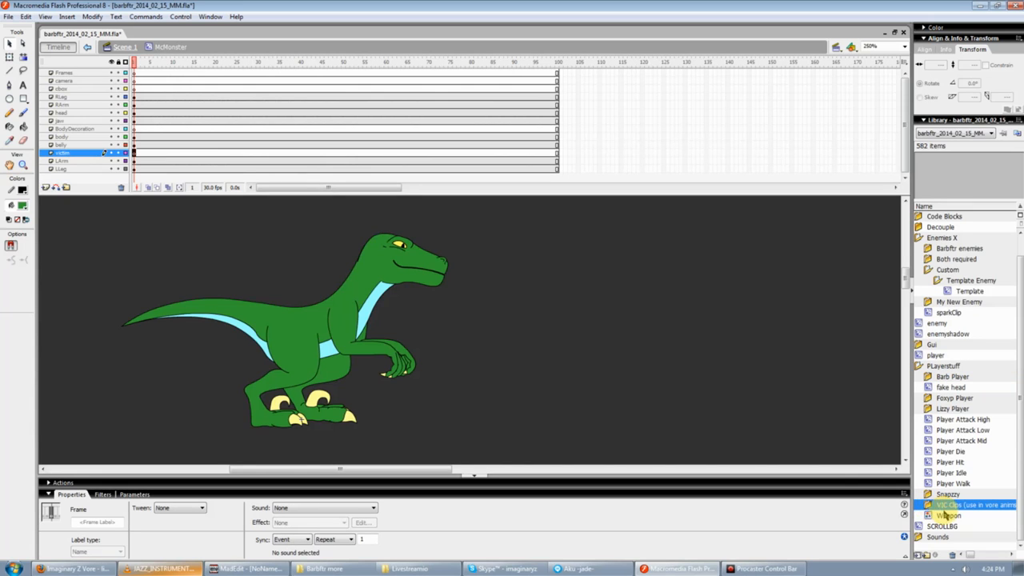
pyautogui.moveTo(903, 506); pyautogui.dragTo(883, 505)
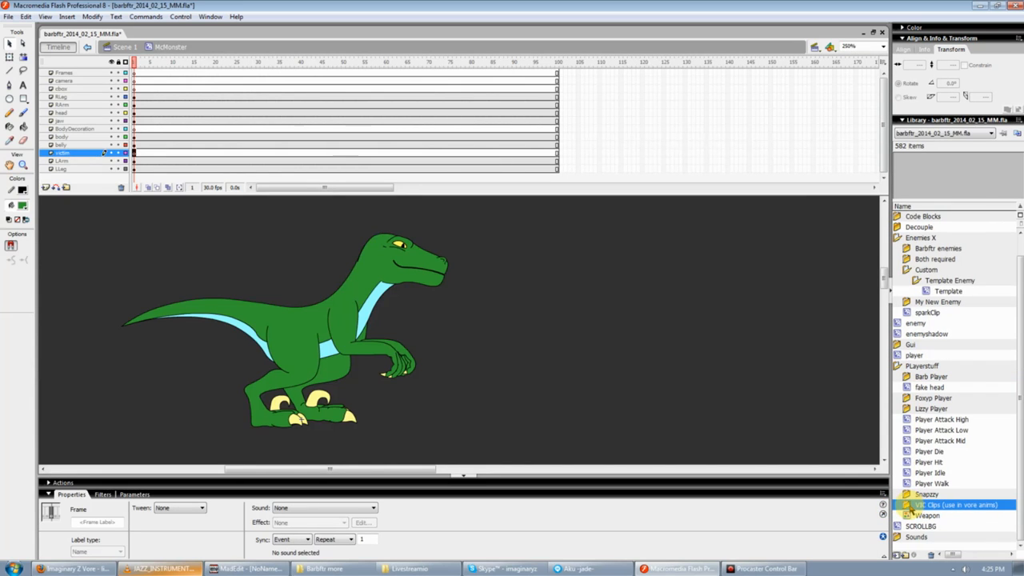
# - Open the VIC Clips folder and preview the Player Vic body and head clips it contains
pyautogui.doubleClick(908, 506)
pyautogui.scroll(-2, 920, 500)
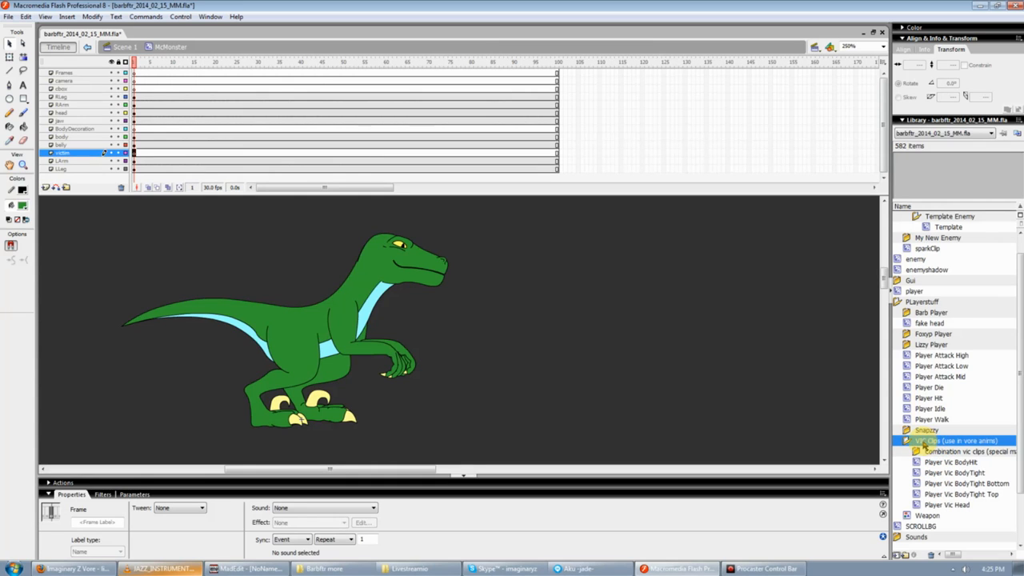
pyautogui.click(908, 302)
pyautogui.click(920, 441)
pyautogui.press('Down')
pyautogui.press('Down')
pyautogui.press('Down')
pyautogui.press('Down')
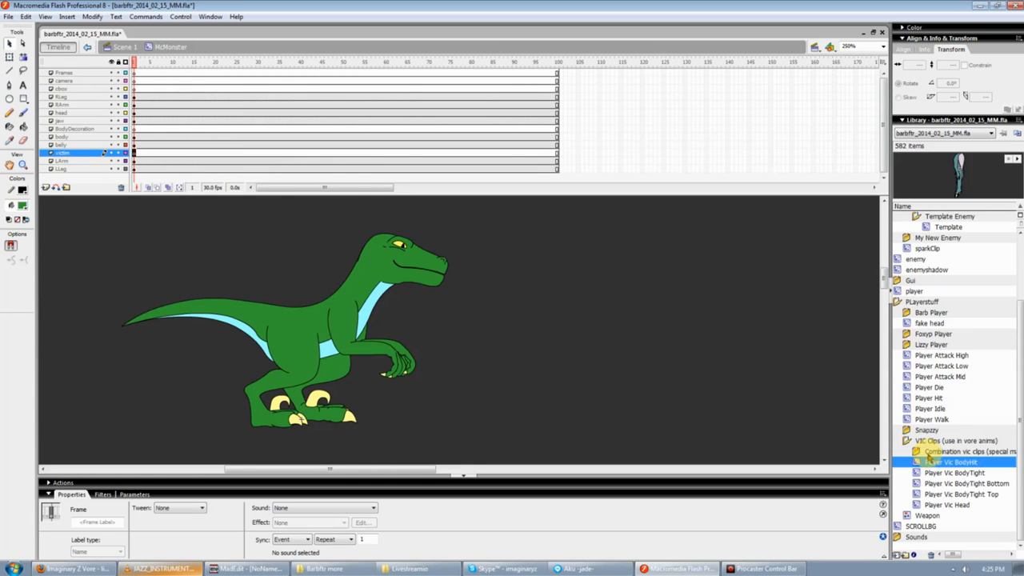
pyautogui.press('Down')
pyautogui.press('Down')
pyautogui.press('Up')
pyautogui.press('Up')
pyautogui.press('Up')
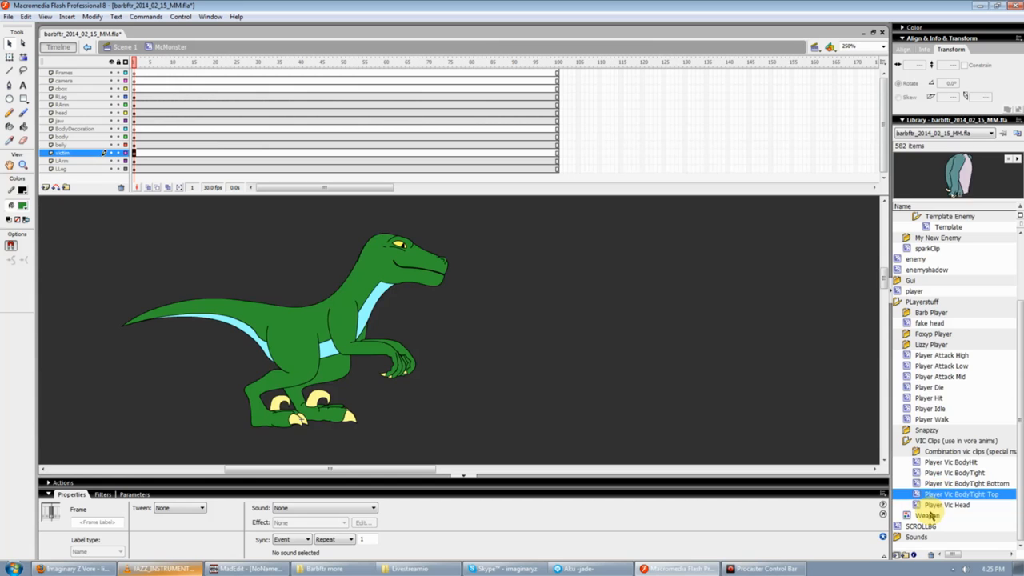
# - Compare the previews of Player Vic BodyHit and Player Vic BodyTight Top, going through the clips in between
pyautogui.click(917, 462)
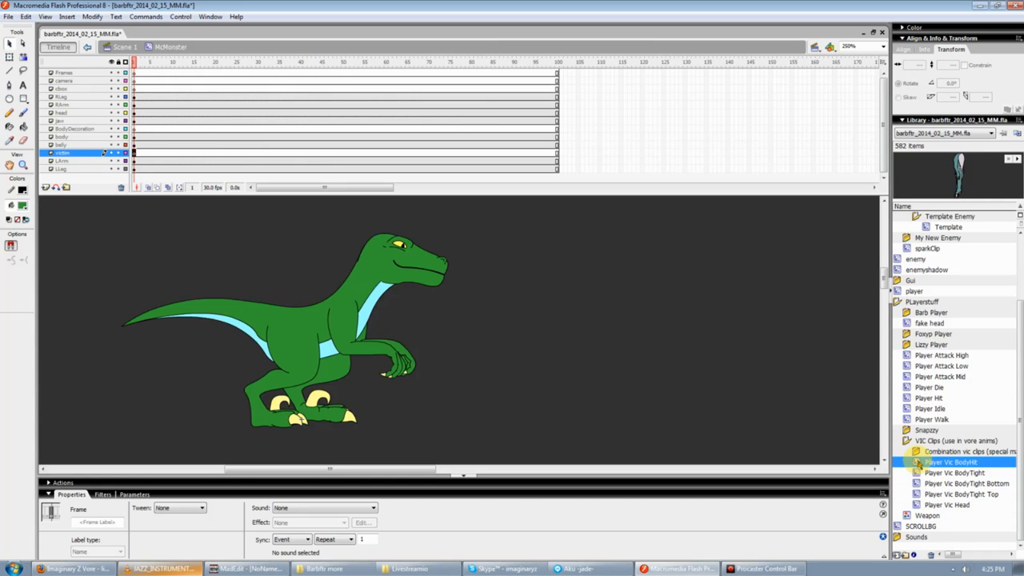
pyautogui.click(917, 494)
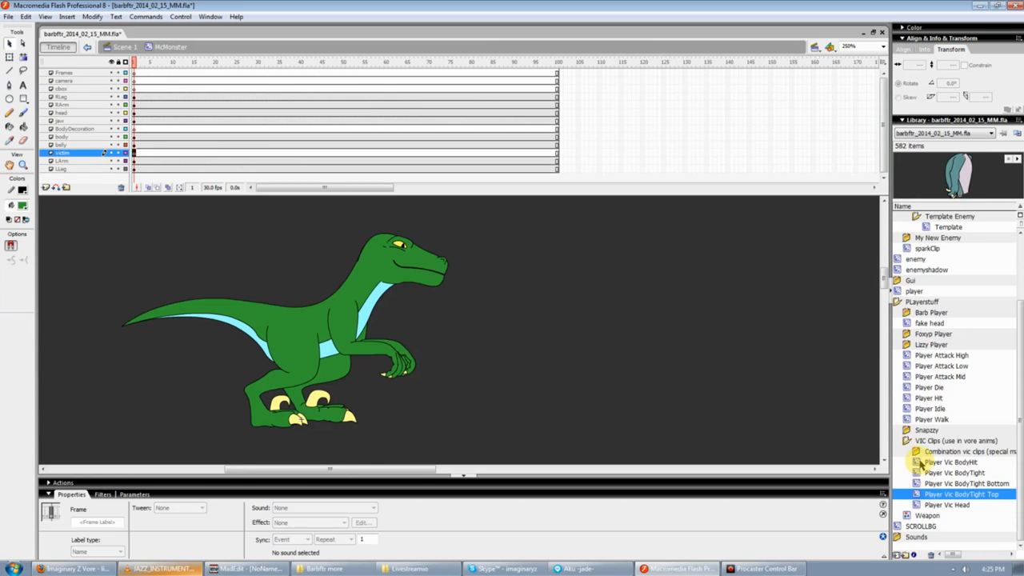
pyautogui.click(921, 455)
pyautogui.press('Down')
pyautogui.press('Down')
pyautogui.press('Down')
pyautogui.press('Down')
pyautogui.press('Down')
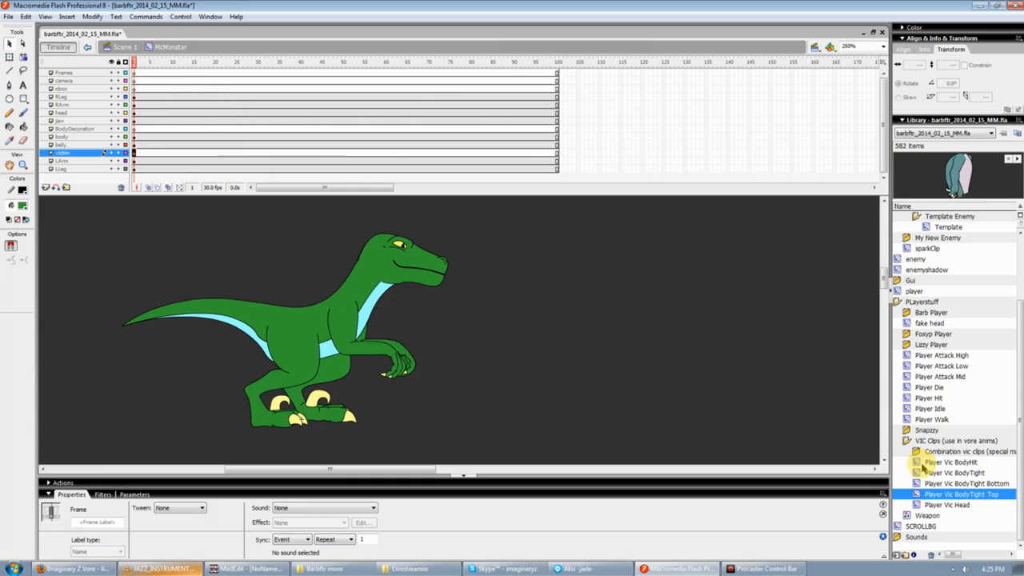
# - Open the Combination vic clips folder and place Vic body2 on the victim layer, in front of the dinosaur
pyautogui.click(917, 452)
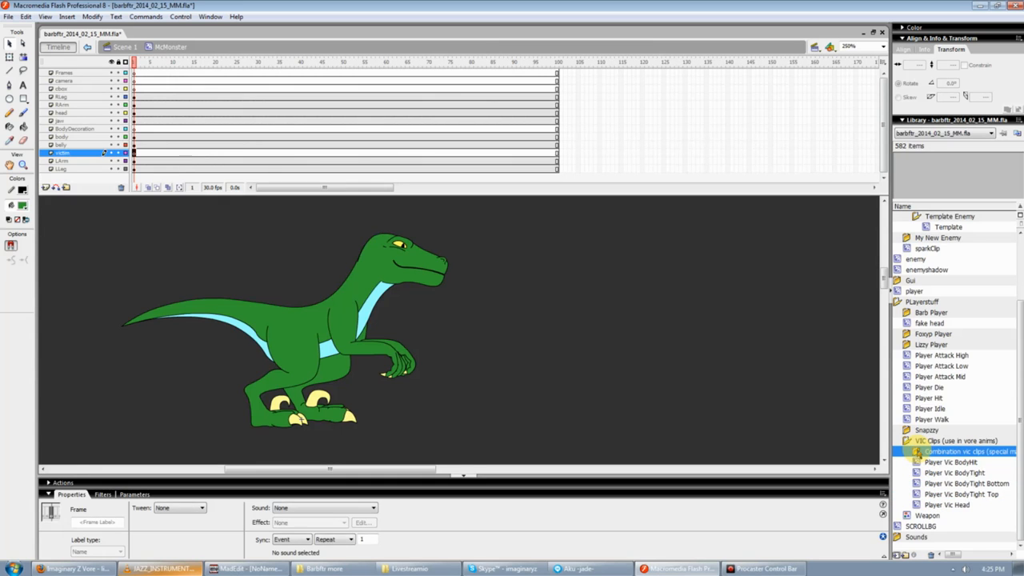
pyautogui.doubleClick(918, 452)
pyautogui.scroll(-3, 935, 456)
pyautogui.press('Down')
pyautogui.press('Down')
pyautogui.press('Down')
pyautogui.press('Up')
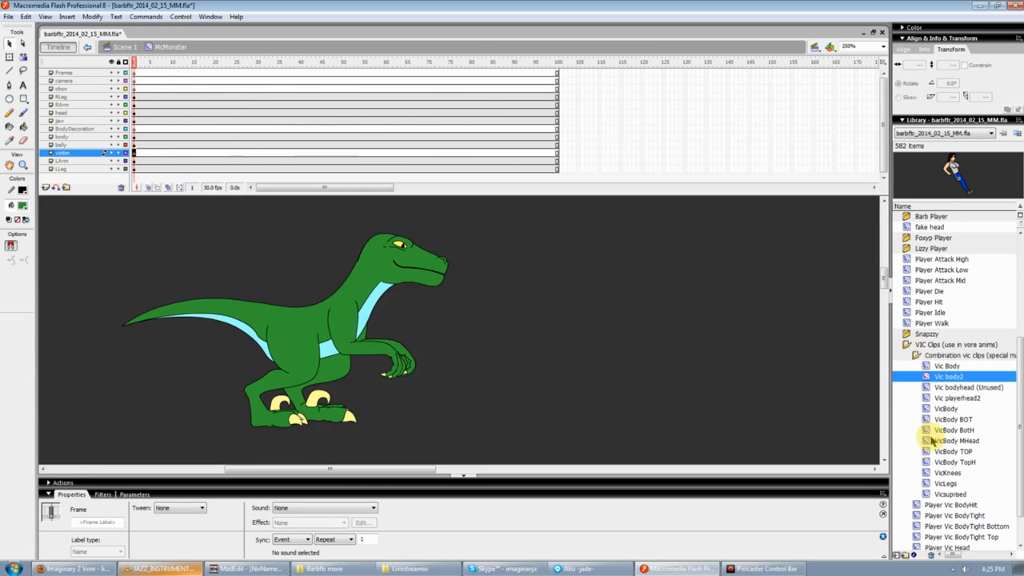
pyautogui.moveTo(926, 376); pyautogui.dragTo(484, 330)
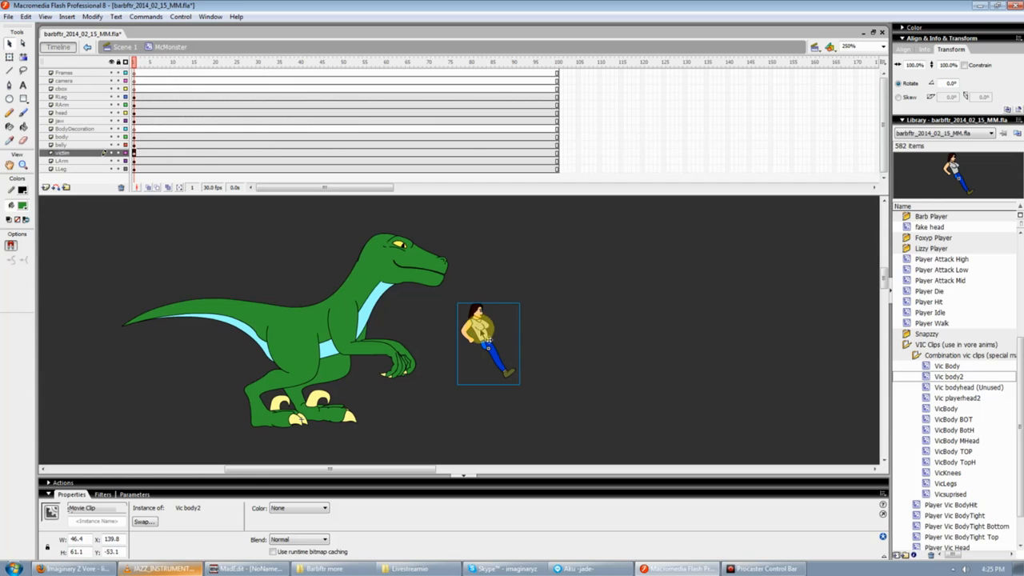
pyautogui.moveTo(484, 330)
pyautogui.mouseDown()
pyautogui.moveTo(497, 300)
pyautogui.moveTo(480, 341)
pyautogui.mouseUp()
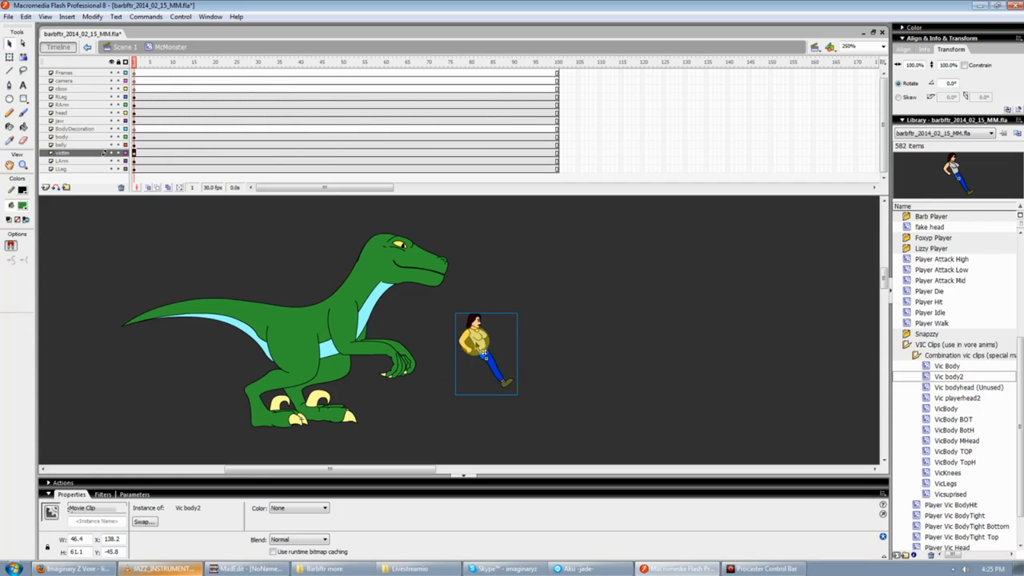
# - Enter the Vic body2 clip and examine its separate head and body parts
pyautogui.doubleClick(485, 345)
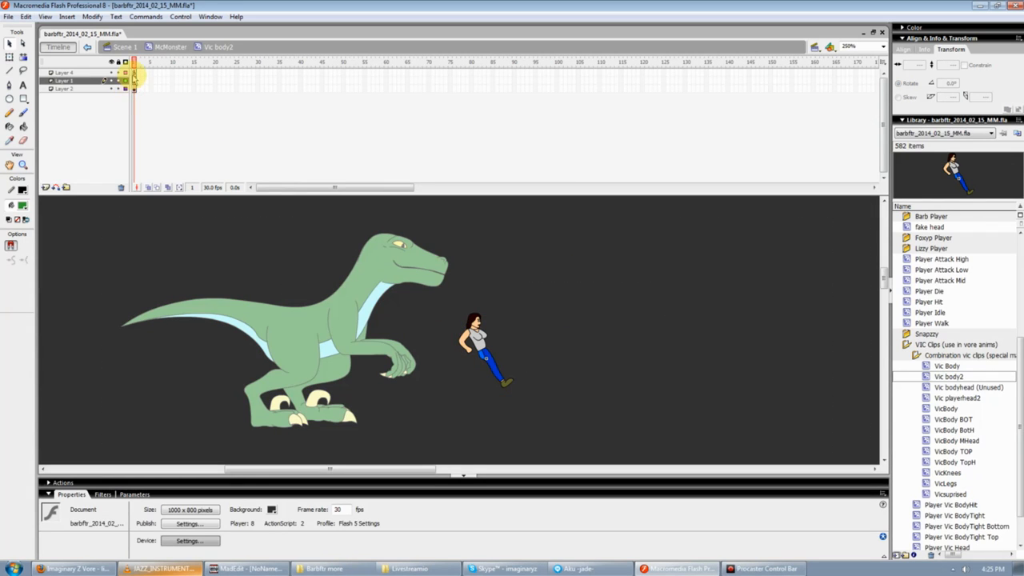
pyautogui.click(475, 328)
pyautogui.click(487, 352)
pyautogui.click(474, 324)
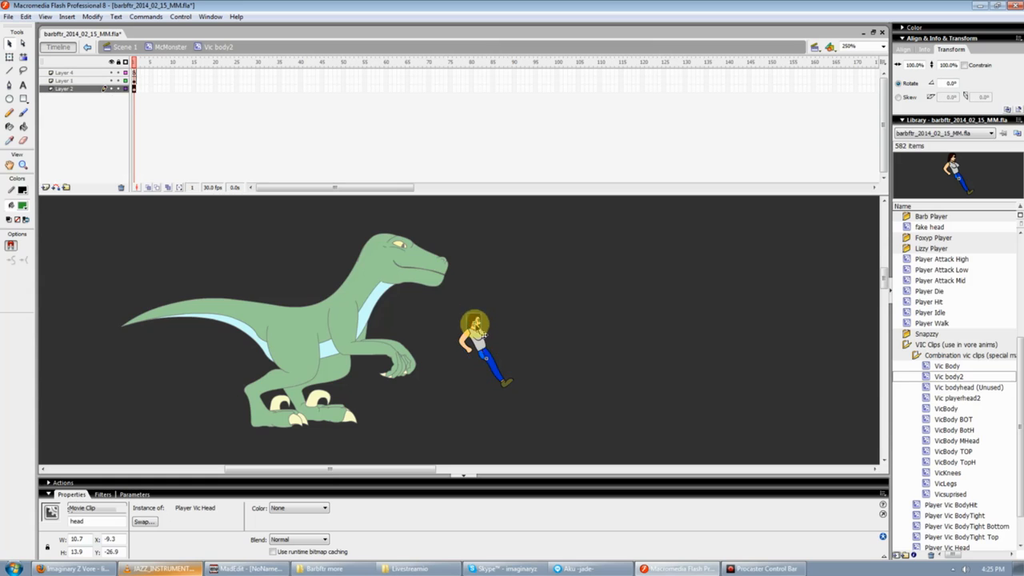
pyautogui.click(484, 354)
# - Open the nested Player Vic BodyHit clip, examine its frames, and return to the McMonster timeline
pyautogui.doubleClick(484, 355)
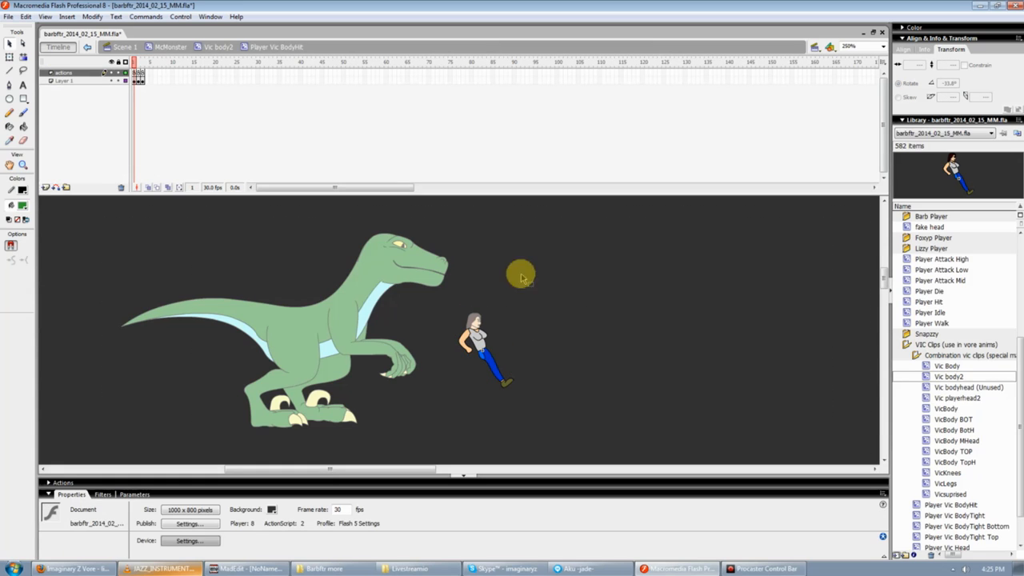
pyautogui.click(139, 62)
pyautogui.moveTo(138, 62)
pyautogui.mouseDown()
pyautogui.moveTo(148, 74)
pyautogui.moveTo(136, 73)
pyautogui.mouseUp()
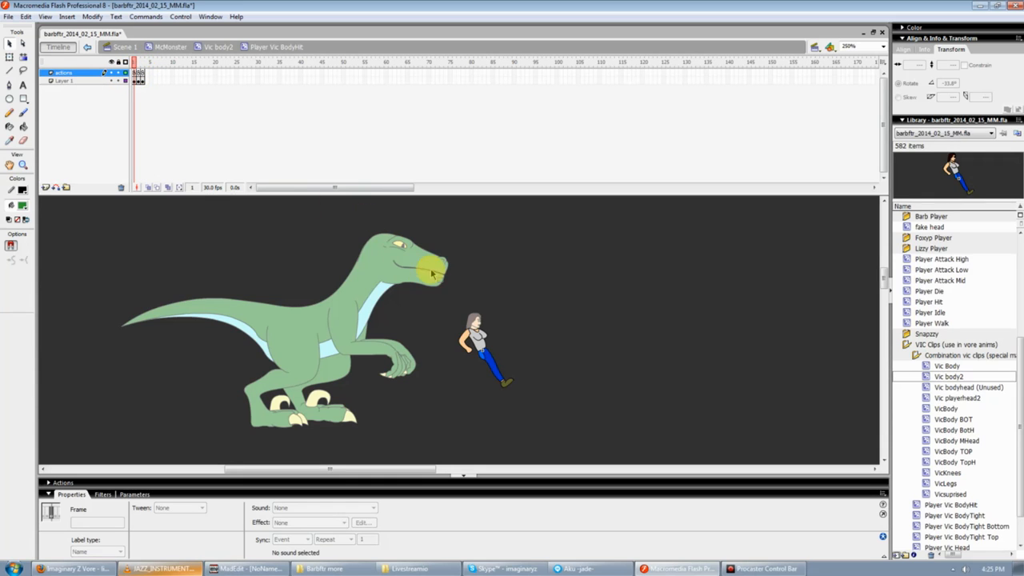
pyautogui.moveTo(137, 64); pyautogui.dragTo(133, 63)
pyautogui.doubleClick(620, 321)
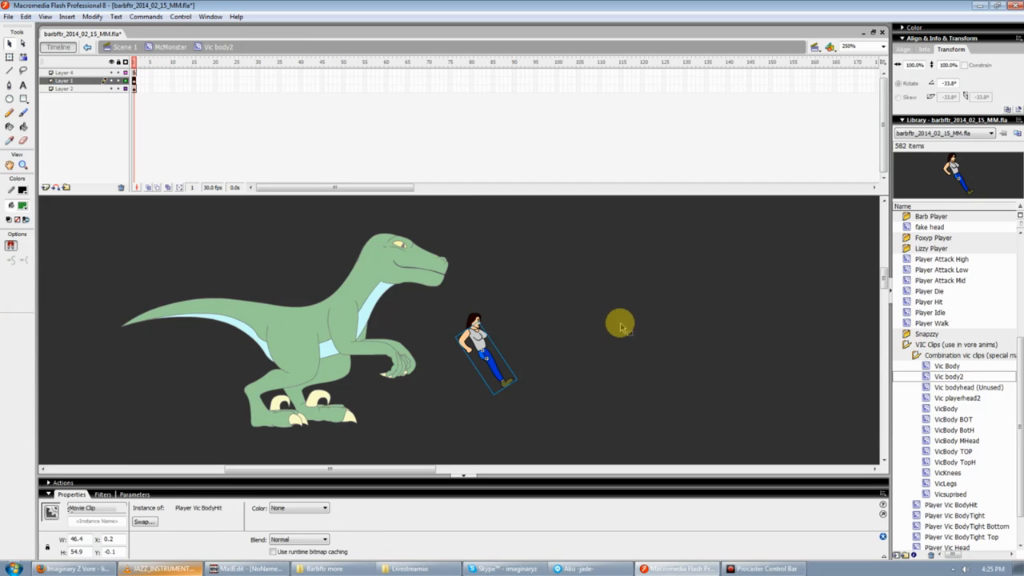
pyautogui.doubleClick(565, 313)
pyautogui.click(632, 329)
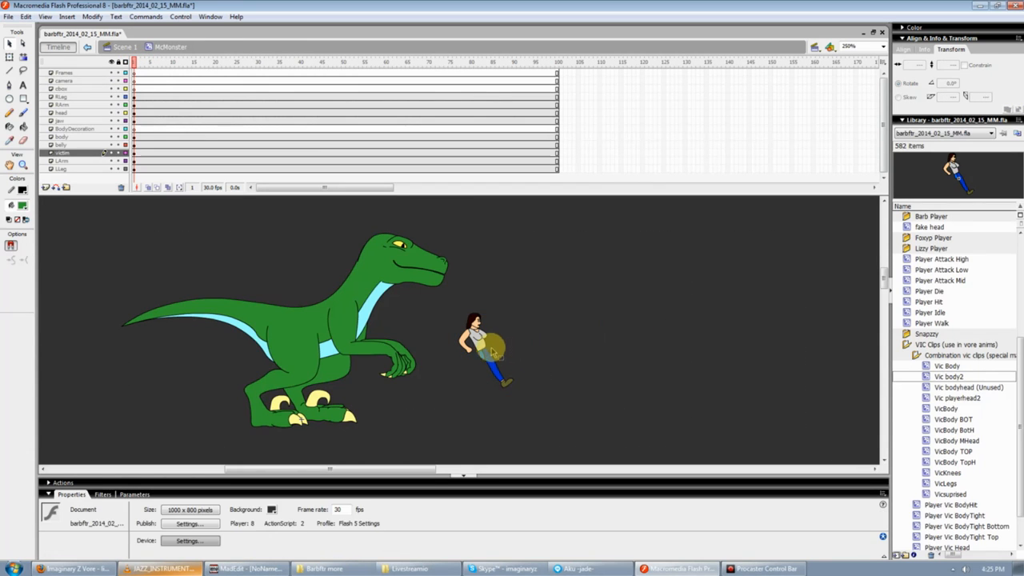
# - Scale Vic body2 to 200% in width and height and position it in front of the dinosaur's mouth
pyautogui.click(489, 348)
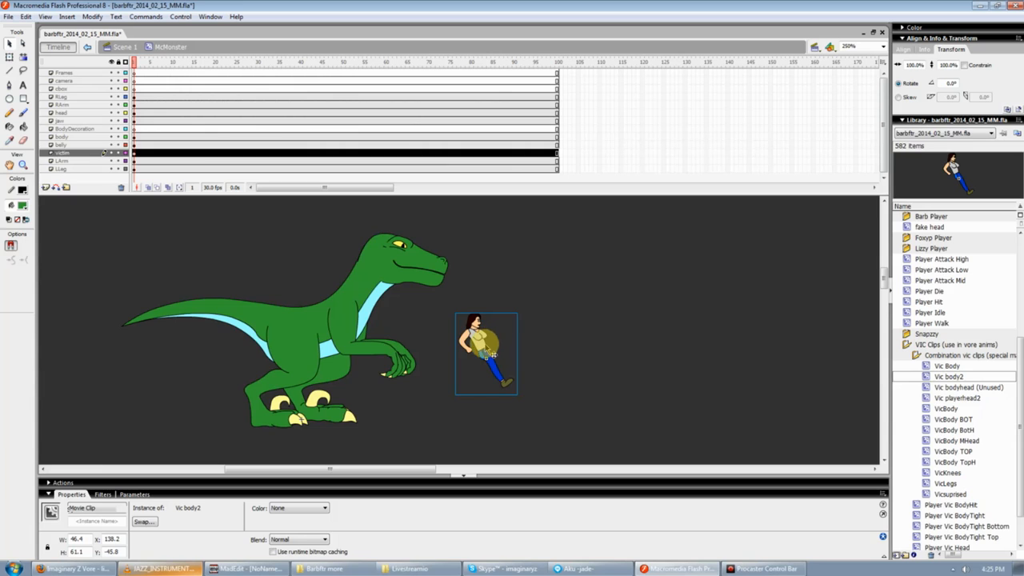
pyautogui.moveTo(484, 346); pyautogui.dragTo(469, 382)
pyautogui.press('q')
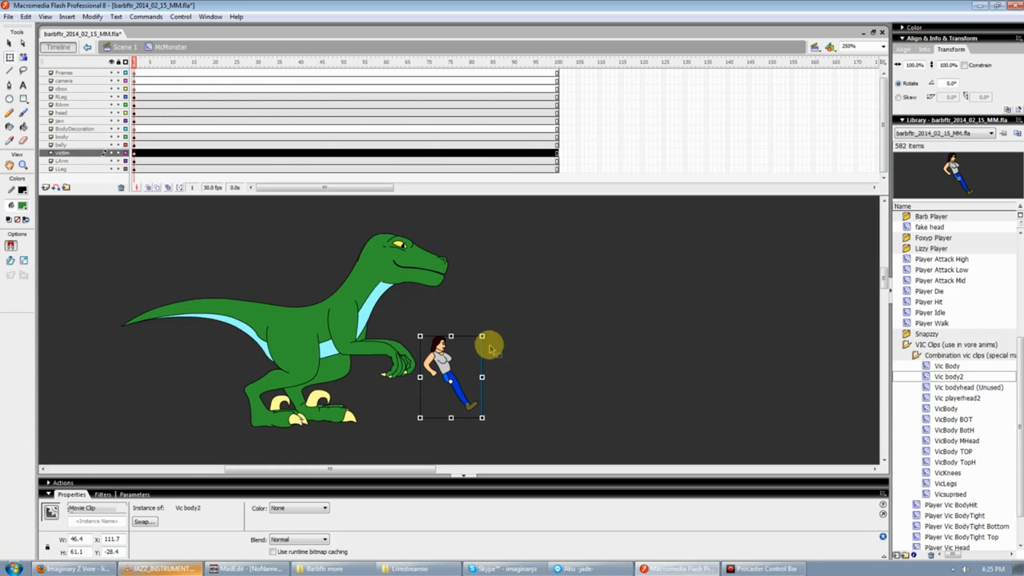
pyautogui.moveTo(482, 335); pyautogui.dragTo(598, 284)
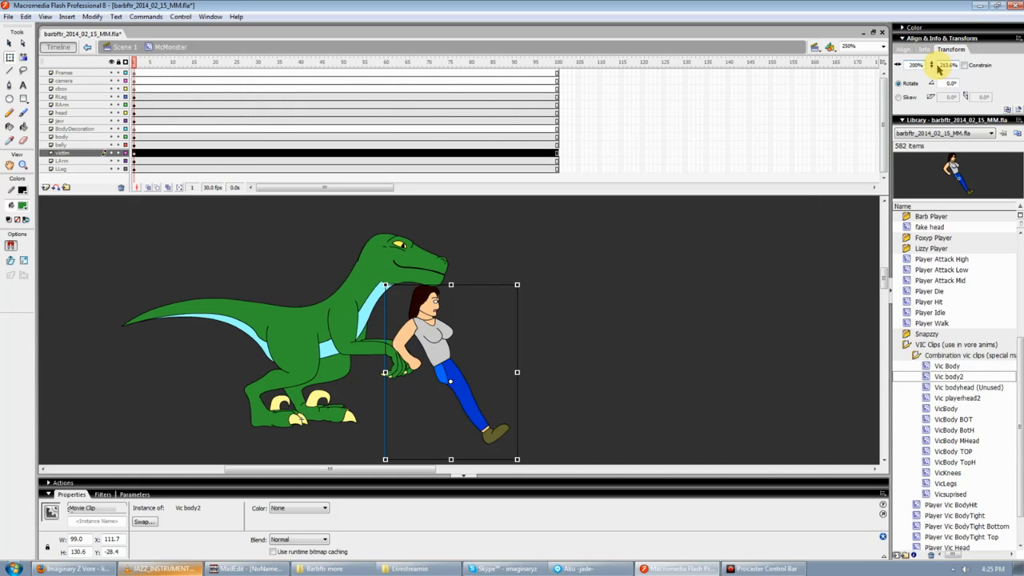
pyautogui.write('200')
pyautogui.press('Return')
pyautogui.moveTo(448, 359); pyautogui.dragTo(478, 357)
# - Place Player Idle on the victim layer, scale it to 200% in both directions, and move it beside the dinosaur's head
pyautogui.press('v')
pyautogui.moveTo(930, 312); pyautogui.dragTo(644, 330)
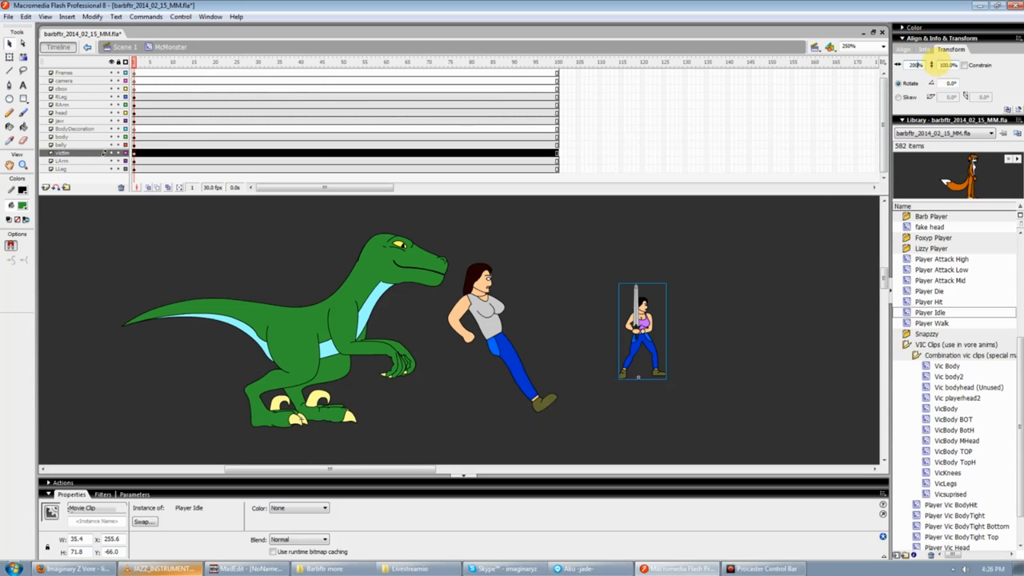
pyautogui.press('Return')
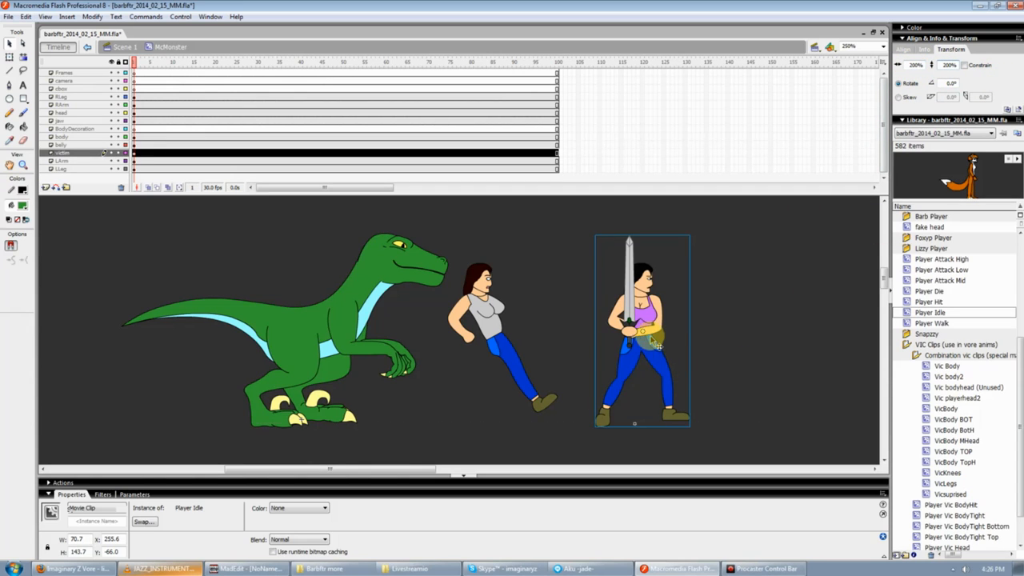
pyautogui.moveTo(651, 337); pyautogui.dragTo(498, 336)
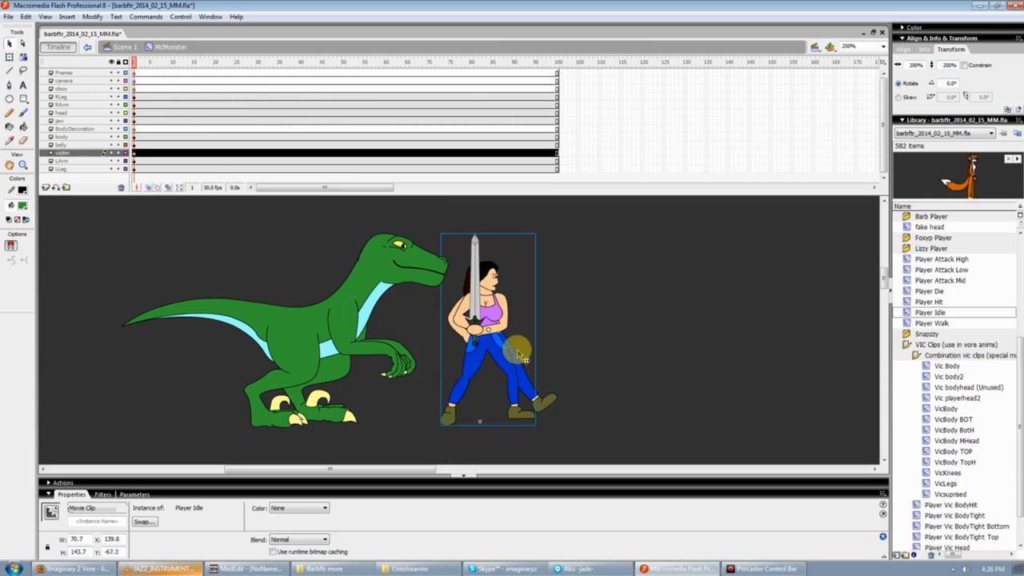
# - Move Vic body2 clear of Player Idle and mirror Player Idle with a horizontal scale of -200% so it faces the dinosaur
pyautogui.moveTo(518, 394); pyautogui.dragTo(644, 394)
pyautogui.click(508, 332)
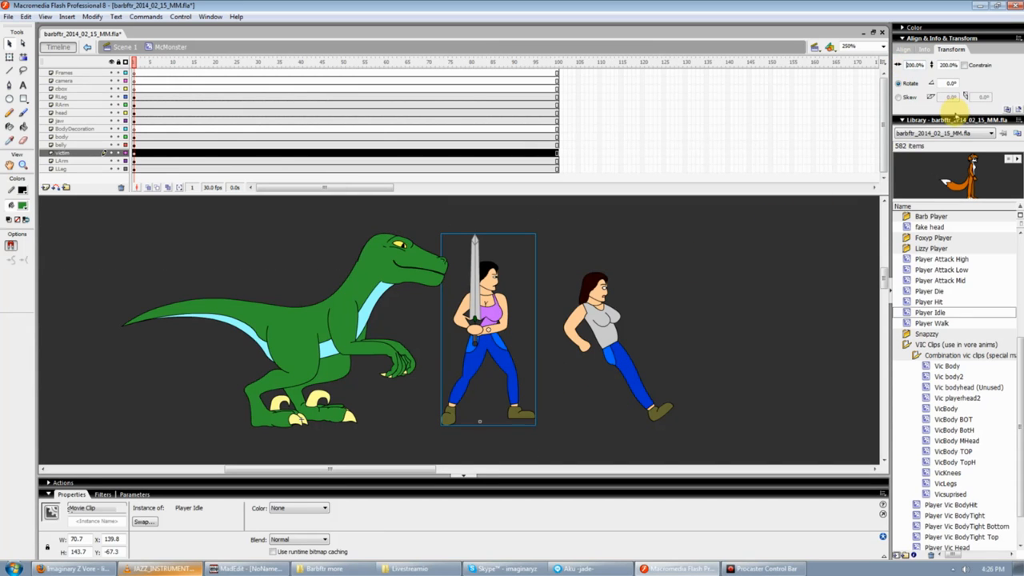
pyautogui.write('-')
pyautogui.press('Return')
pyautogui.click(557, 276)
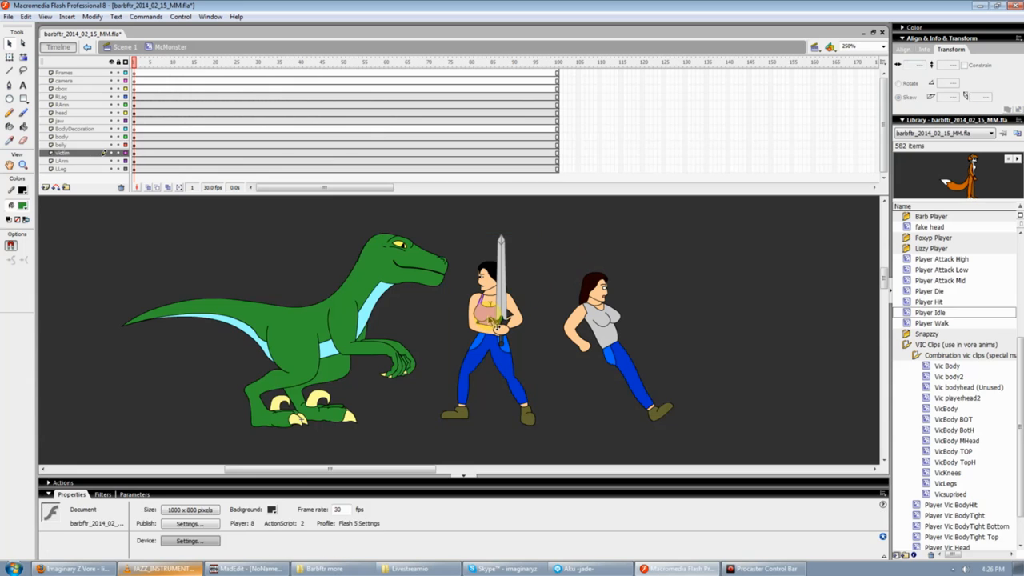
# - Compare the size of the dinosaur's head and jaw with the Player Idle figure, selecting each part
pyautogui.click(488, 318)
pyautogui.click(407, 258)
pyautogui.click(408, 280)
pyautogui.click(428, 270)
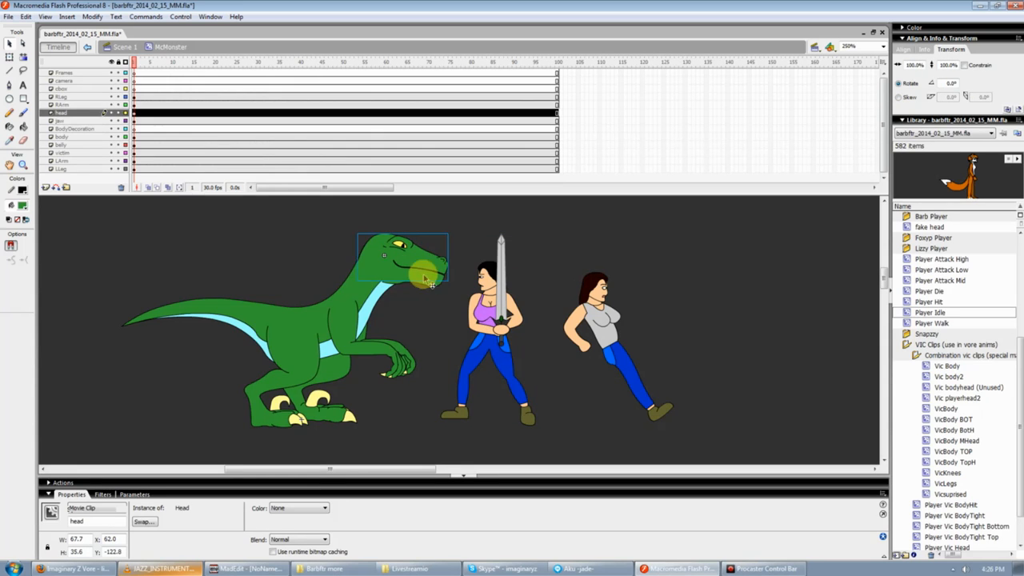
pyautogui.click(422, 282)
pyautogui.click(578, 307)
pyautogui.click(530, 272)
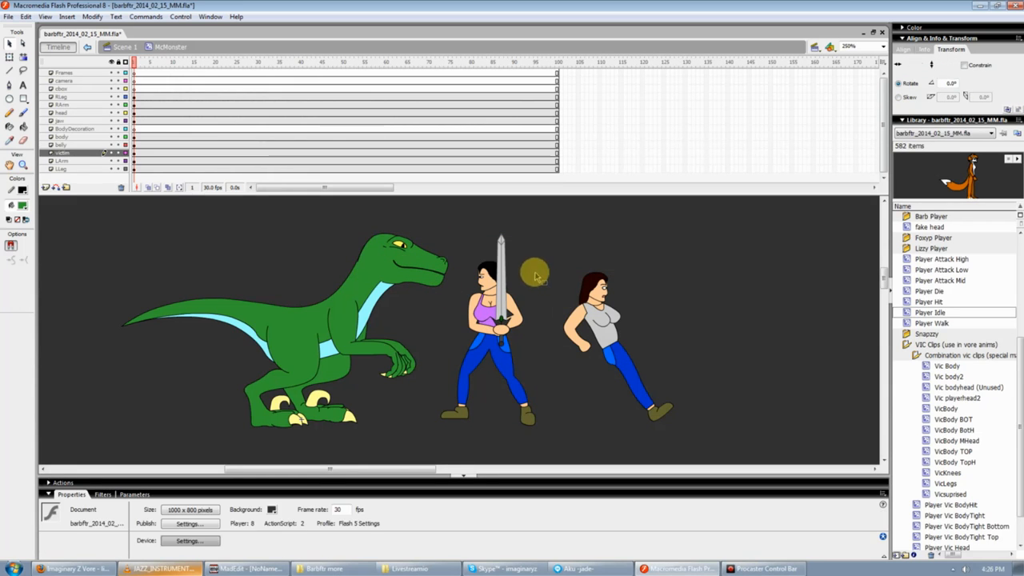
pyautogui.click(512, 316)
# - Delete the Vic body2 instance and move Player Idle slightly closer to the dinosaur
pyautogui.click(608, 307)
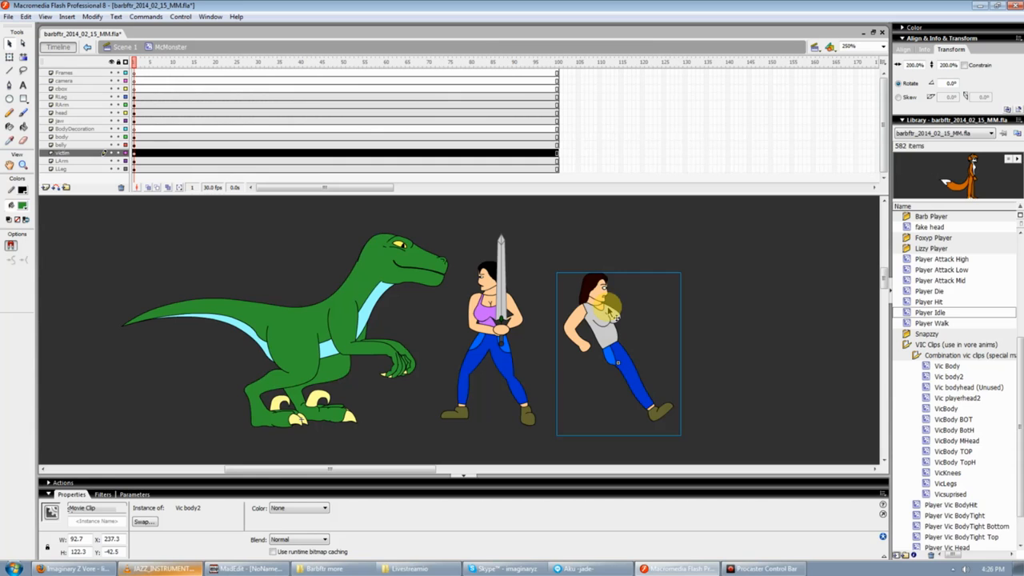
pyautogui.press('Delete')
pyautogui.click(487, 284)
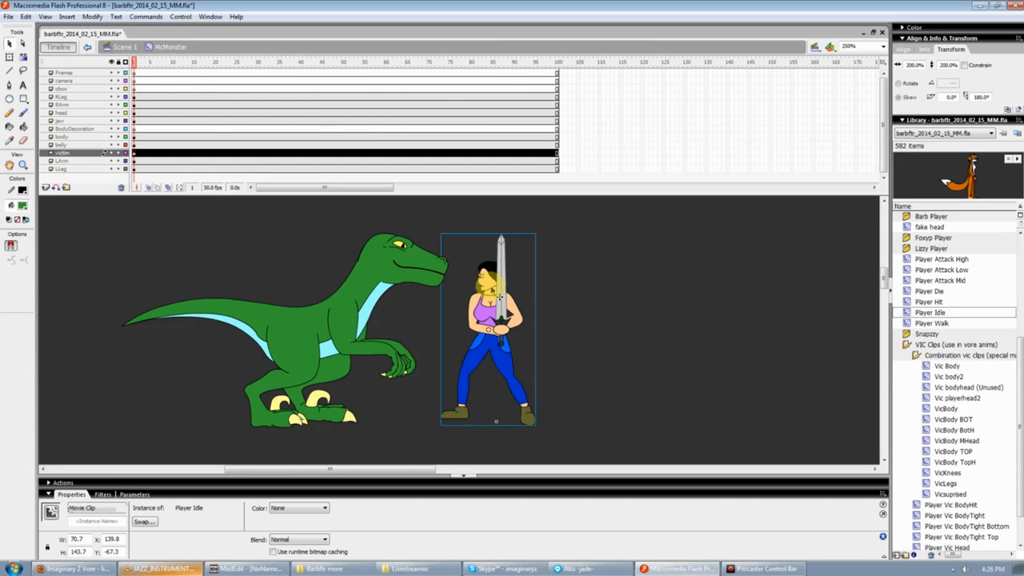
pyautogui.click(907, 65)
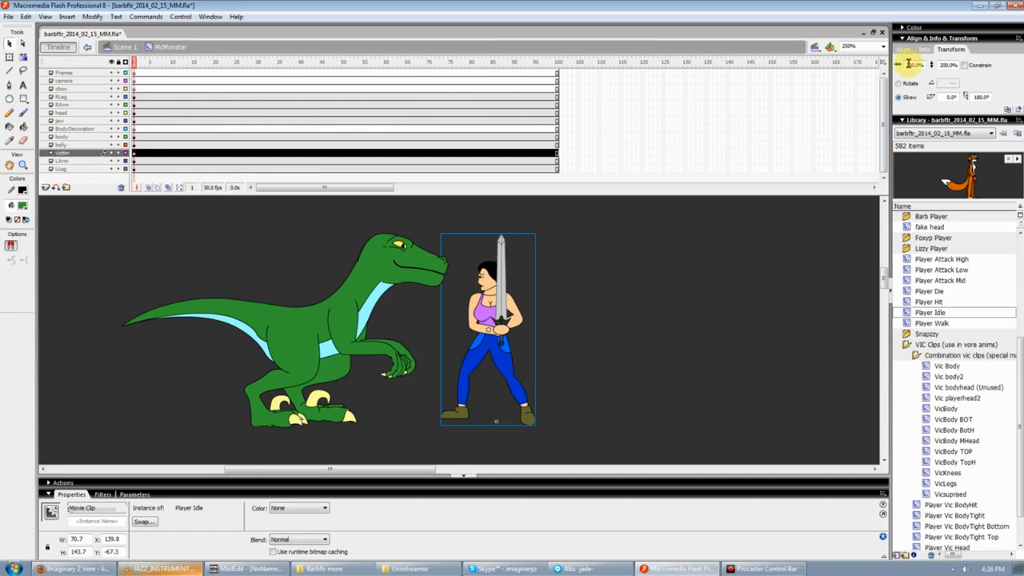
pyautogui.click(663, 293)
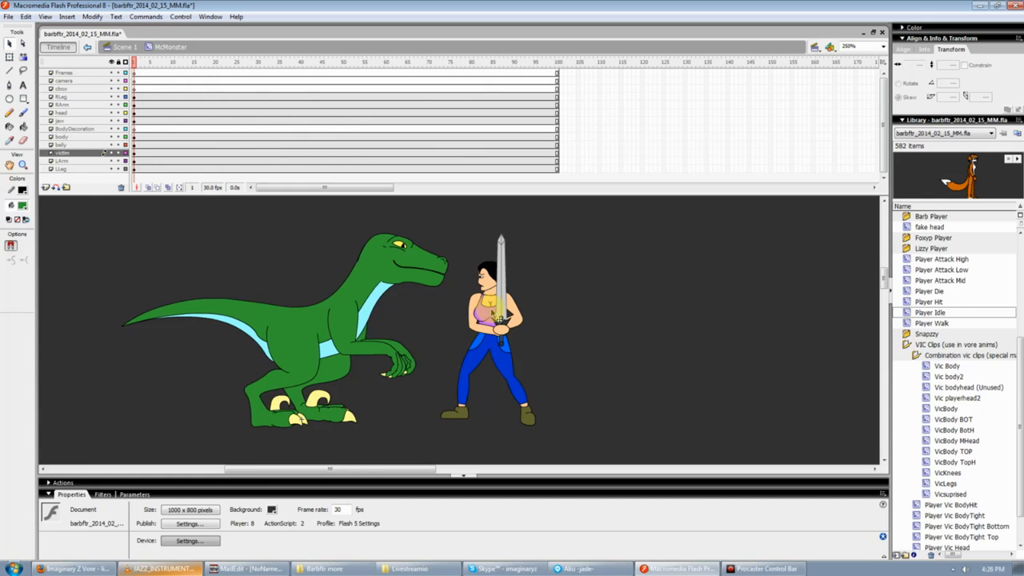
pyautogui.moveTo(490, 308)
pyautogui.mouseDown()
pyautogui.moveTo(441, 305)
pyautogui.moveTo(480, 316)
pyautogui.moveTo(451, 316)
pyautogui.moveTo(481, 313)
pyautogui.mouseUp()
pyautogui.click(596, 306)
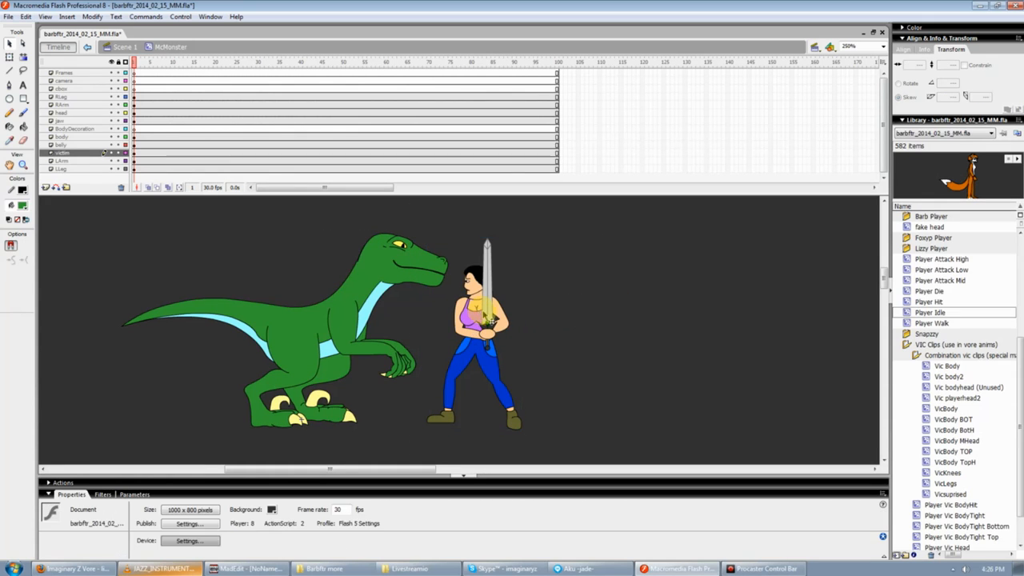
# - Enlarge Player Idle proportionally to about 304% and reposition it in front of the dinosaur
pyautogui.click(481, 310)
pyautogui.press('q')
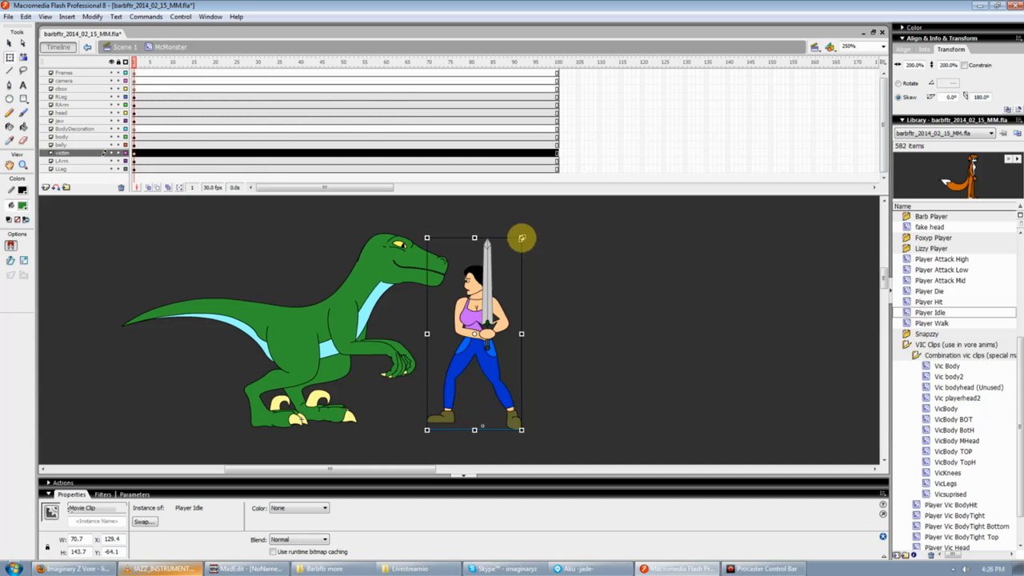
pyautogui.moveTo(520, 237); pyautogui.dragTo(672, 173)
pyautogui.moveTo(512, 282); pyautogui.dragTo(514, 275)
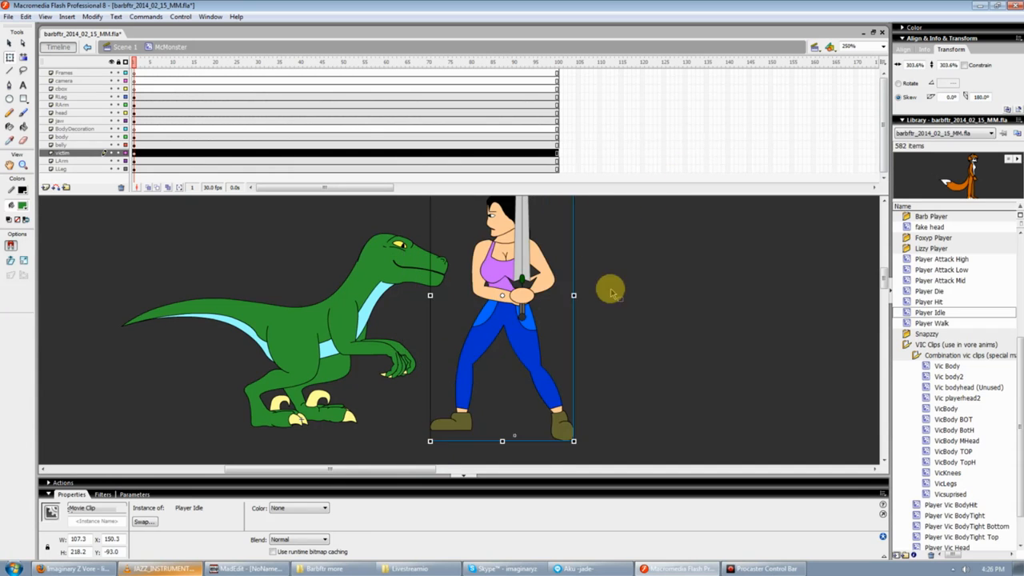
pyautogui.click(610, 288)
pyautogui.scroll(1, 611, 289)
# - Set Player Idle's horizontal and vertical scale to 250%
pyautogui.click(522, 328)
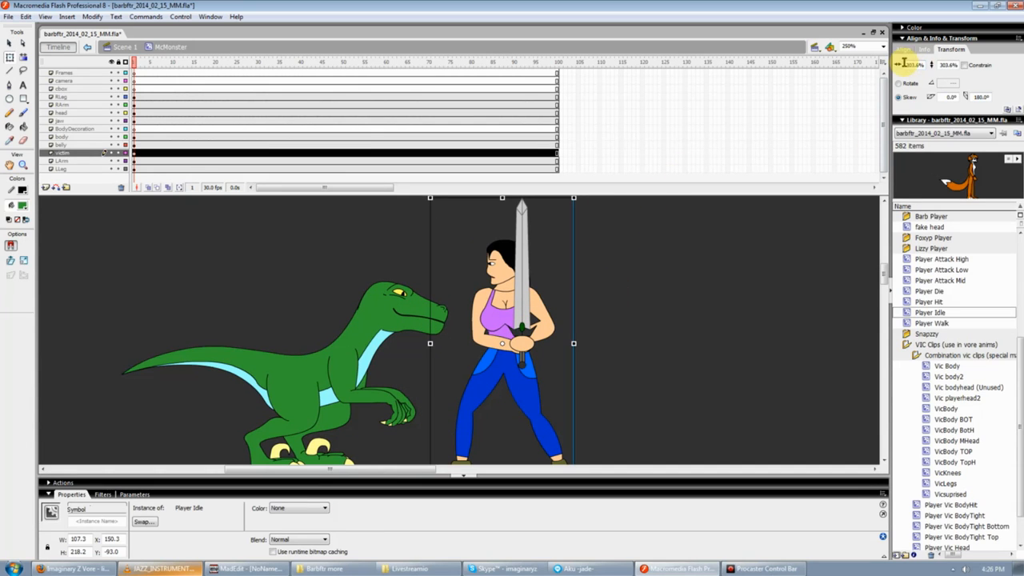
pyautogui.click(912, 64)
pyautogui.write('25')
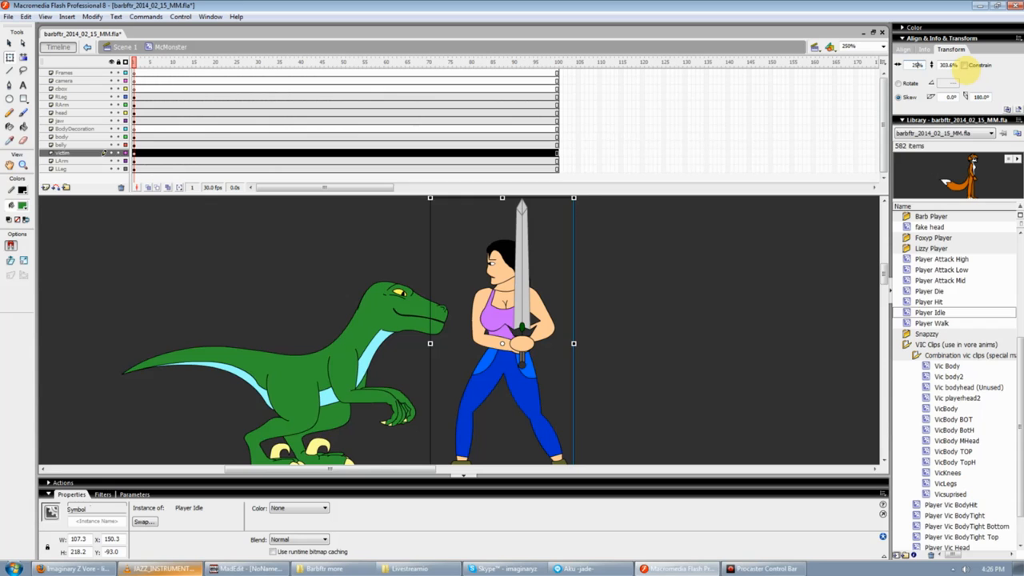
pyautogui.write('0')
pyautogui.click(943, 64)
pyautogui.moveTo(939, 65); pyautogui.dragTo(987, 69)
pyautogui.write('250')
pyautogui.press('Return')
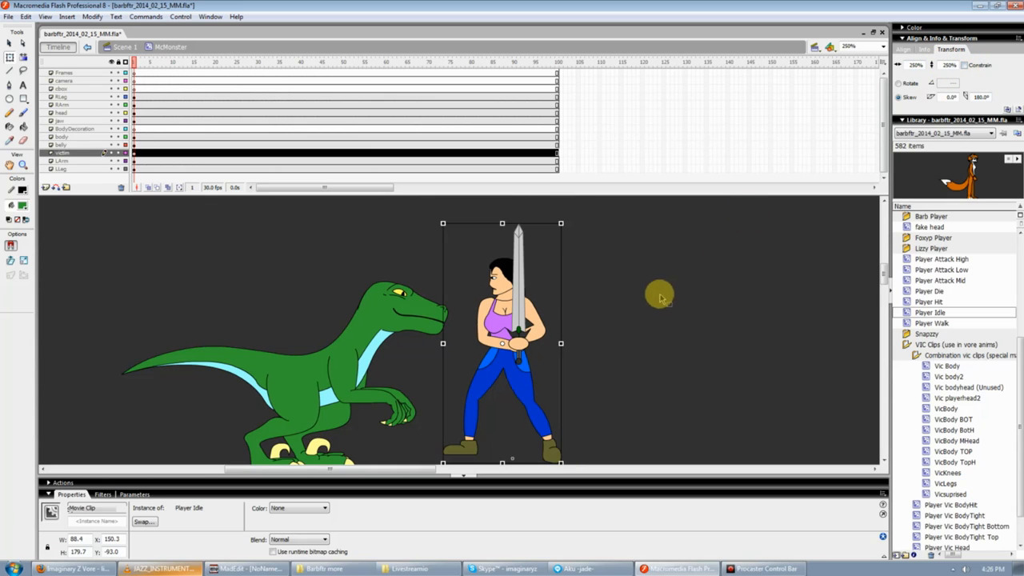
# - Move the resized Player Idle closer to the dinosaur's snout, with its feet near the dinosaur's foot level
pyautogui.click(655, 297)
pyautogui.scroll(-1, 614, 302)
pyautogui.moveTo(509, 282); pyautogui.dragTo(500, 293)
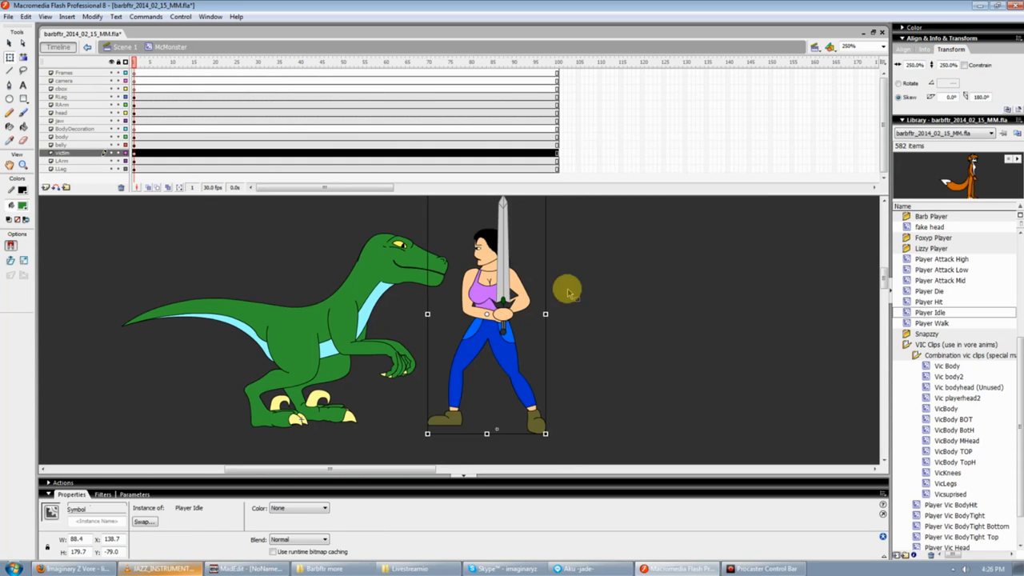
# - Set Player Idle's registration-point Y position to 0 and check its scale values
pyautogui.click(622, 302)
pyautogui.click(504, 289)
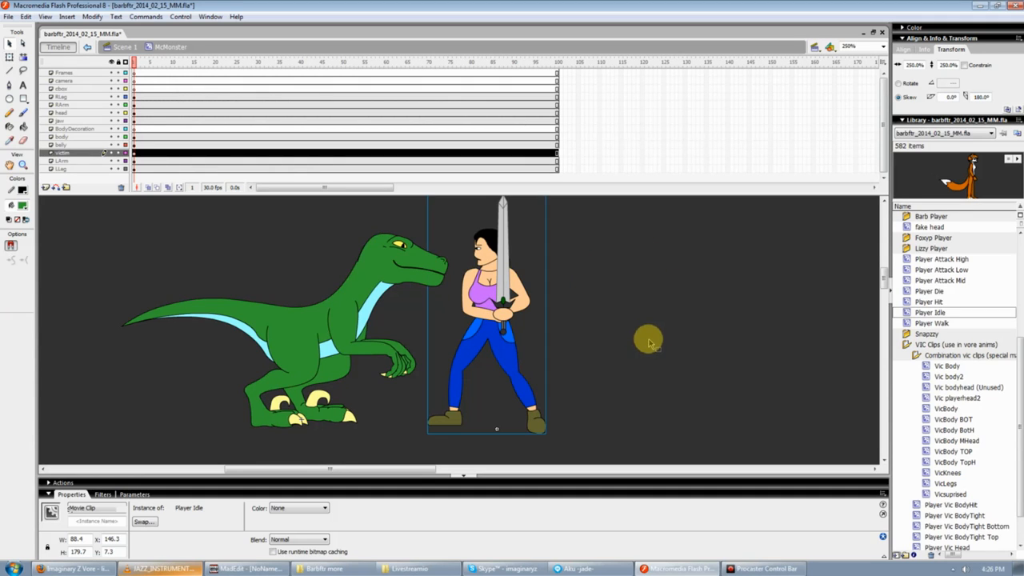
pyautogui.press('v')
pyautogui.click(923, 50)
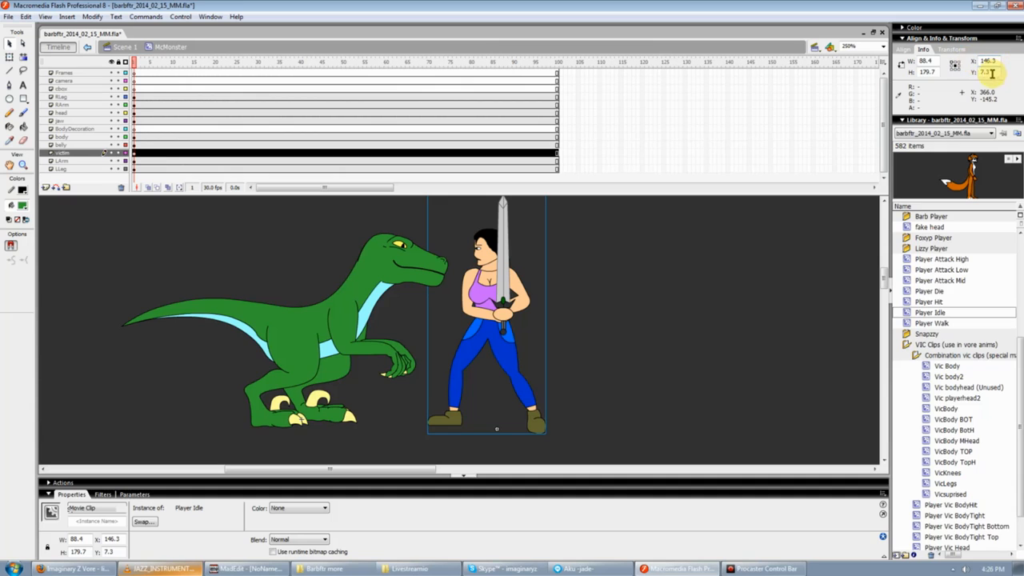
pyautogui.click(606, 326)
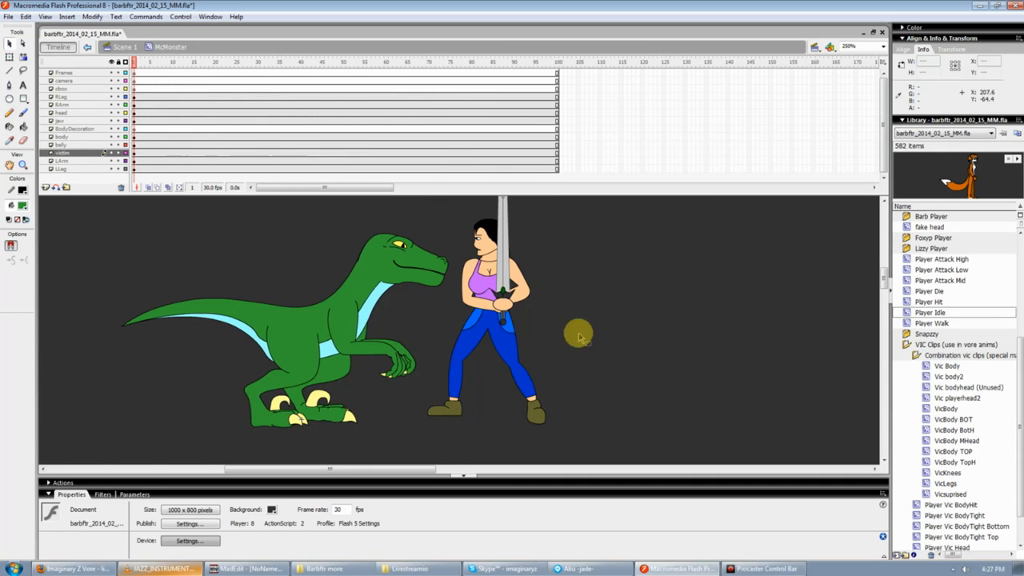
pyautogui.click(464, 292)
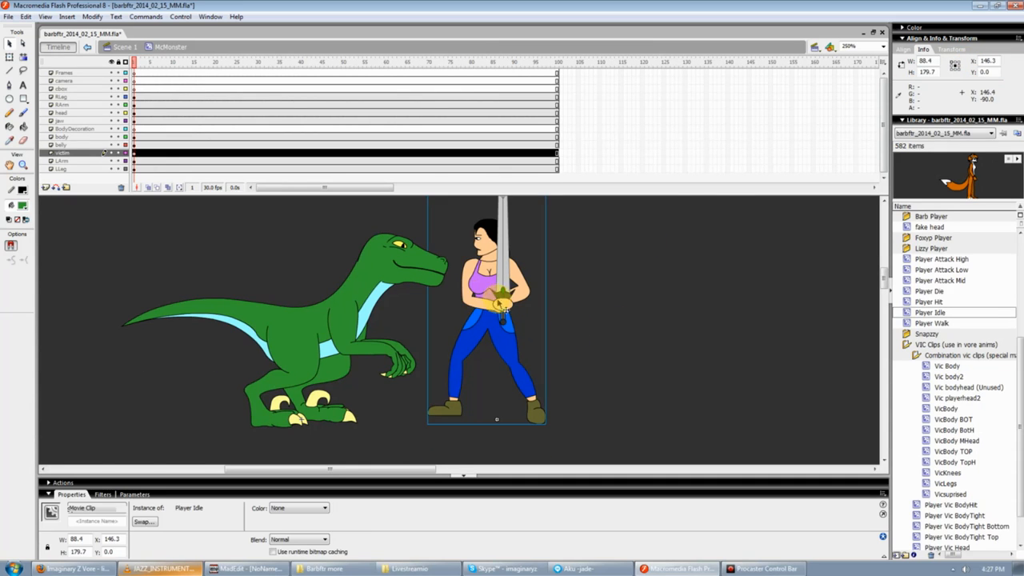
pyautogui.click(950, 49)
pyautogui.click(618, 298)
pyautogui.click(505, 288)
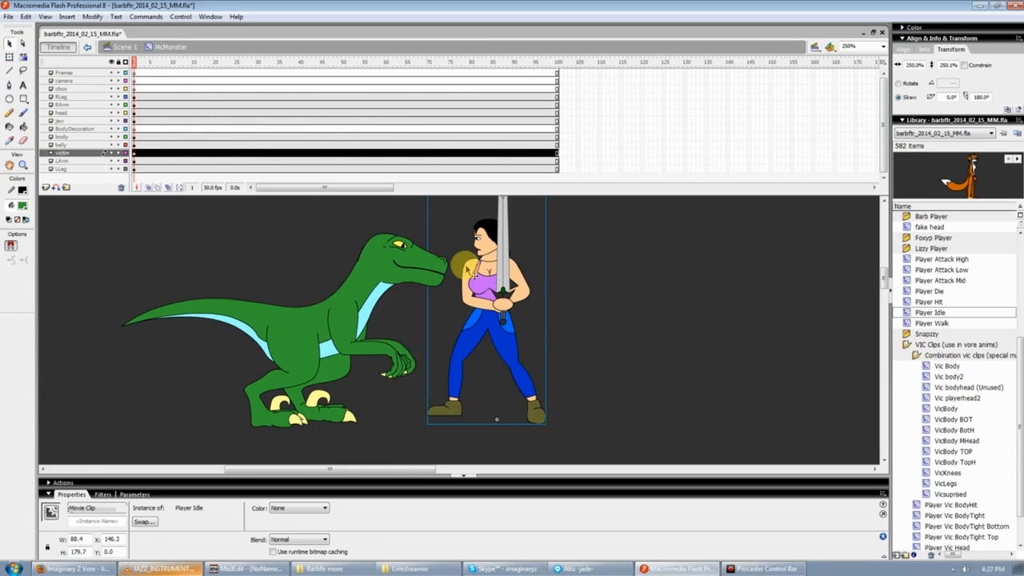
# - Move the Player Idle keyframe on the victim layer from frame 1 to frame 69, and select frame 1 of the Frames layer
pyautogui.click(135, 152)
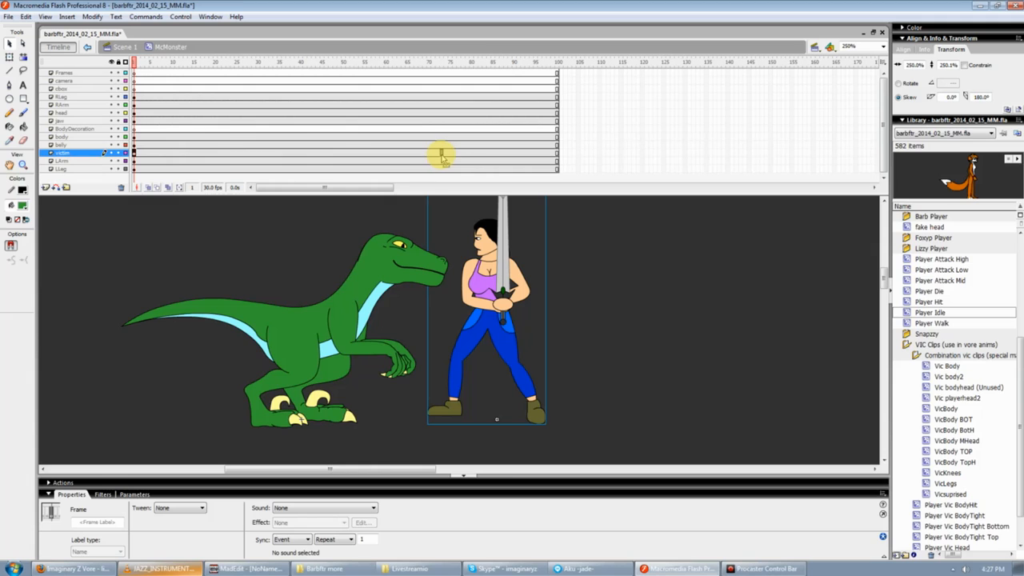
pyautogui.moveTo(442, 156)
pyautogui.mouseDown()
pyautogui.moveTo(424, 152)
pyautogui.moveTo(457, 154)
pyautogui.moveTo(424, 153)
pyautogui.mouseUp()
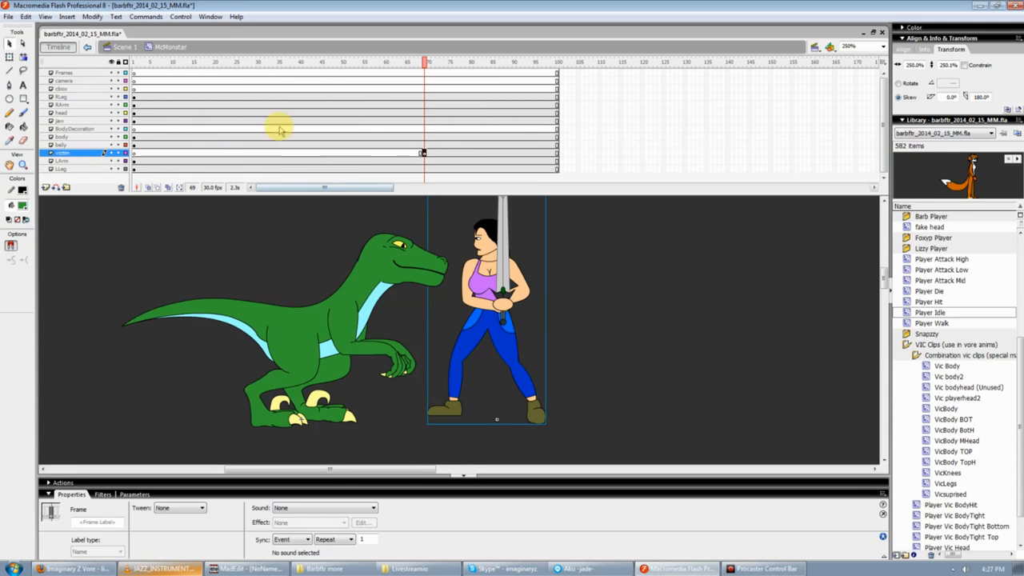
pyautogui.click(132, 62)
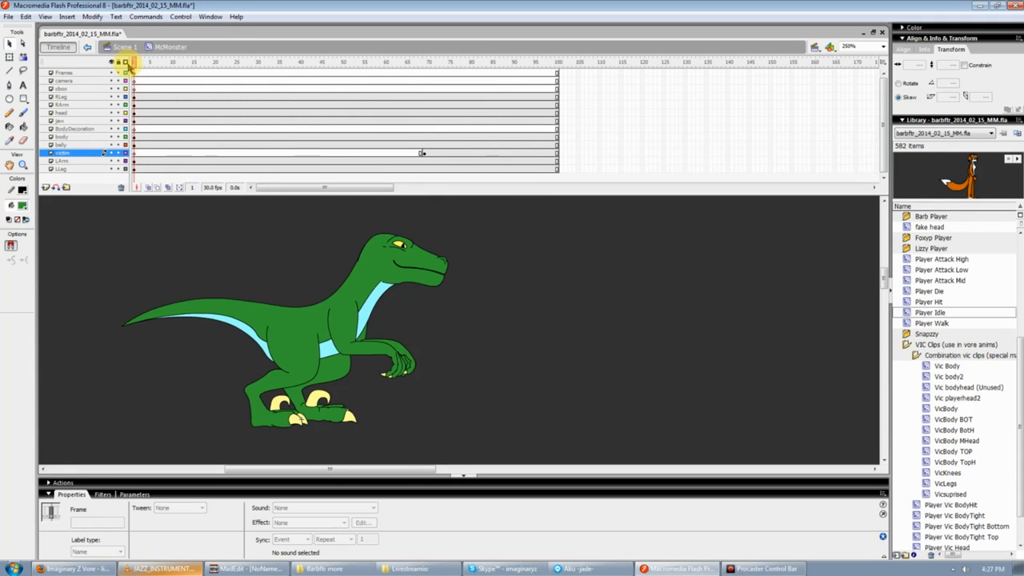
pyautogui.click(136, 73)
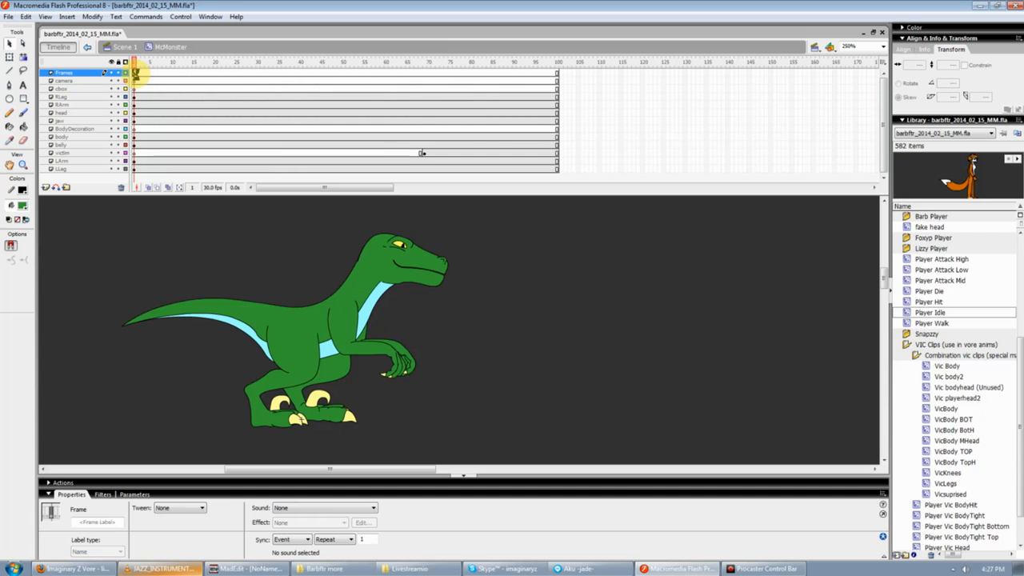
# - Open HOW TO.txt from the Barbftr more folder and arrange its window beside the dinosaur
pyautogui.click(332, 568)
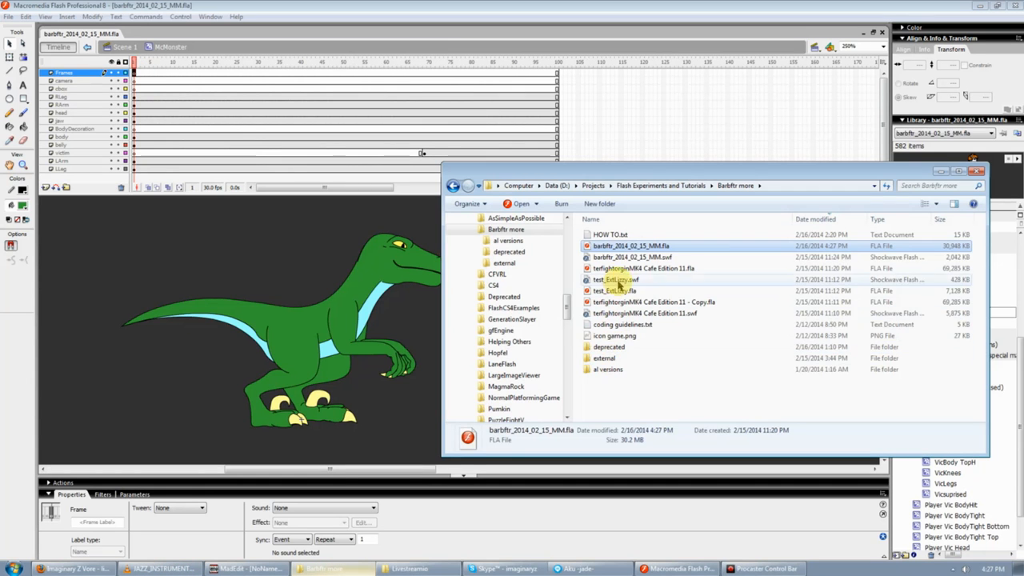
pyautogui.doubleClick(610, 235)
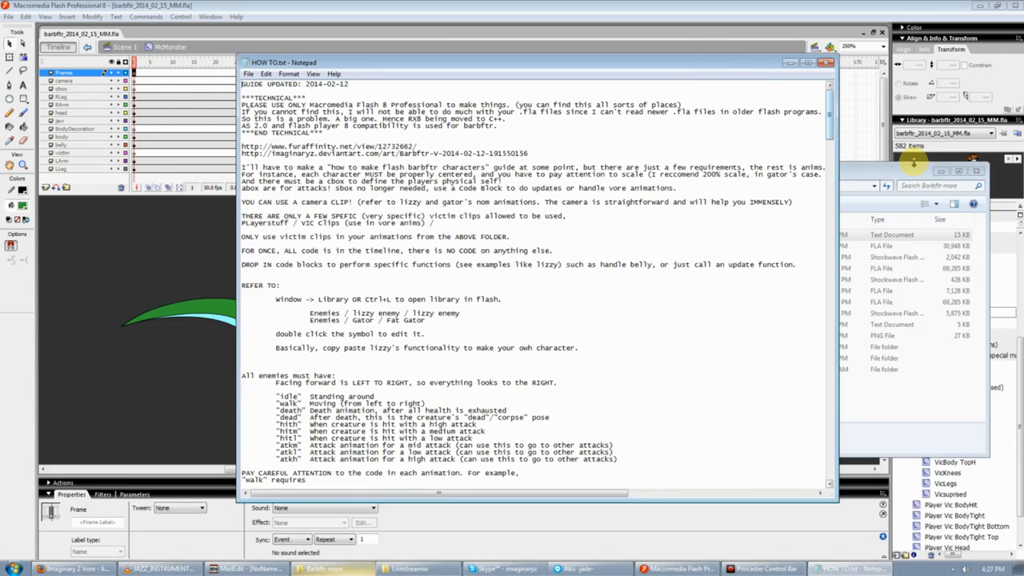
pyautogui.click(941, 171)
pyautogui.moveTo(594, 63); pyautogui.dragTo(758, 71)
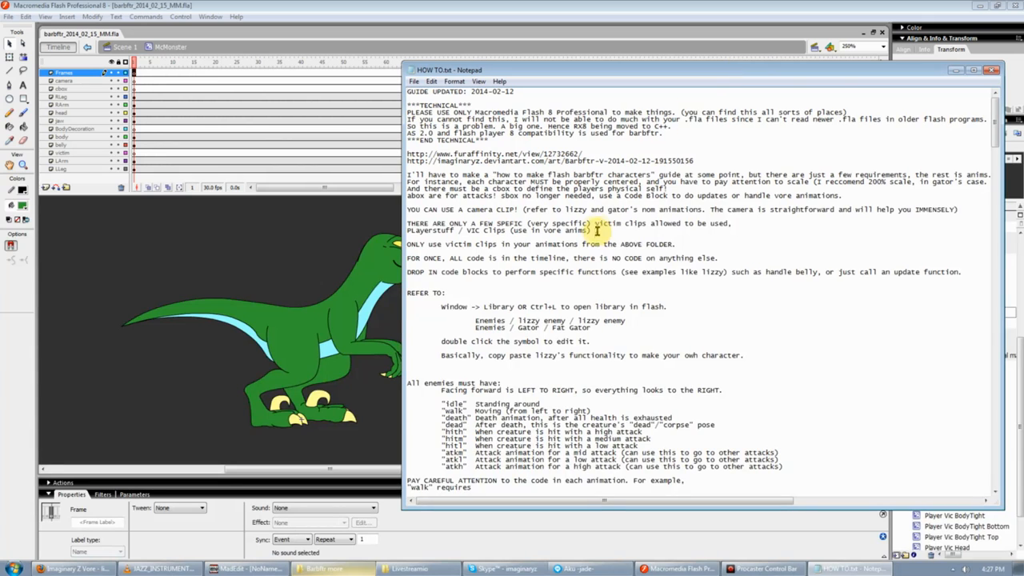
# - Read the HOW TO guide's "All enemies must have" section for the facing direction and required animation labels
pyautogui.scroll(-7, 596, 231)
pyautogui.scroll(7, 508, 291)
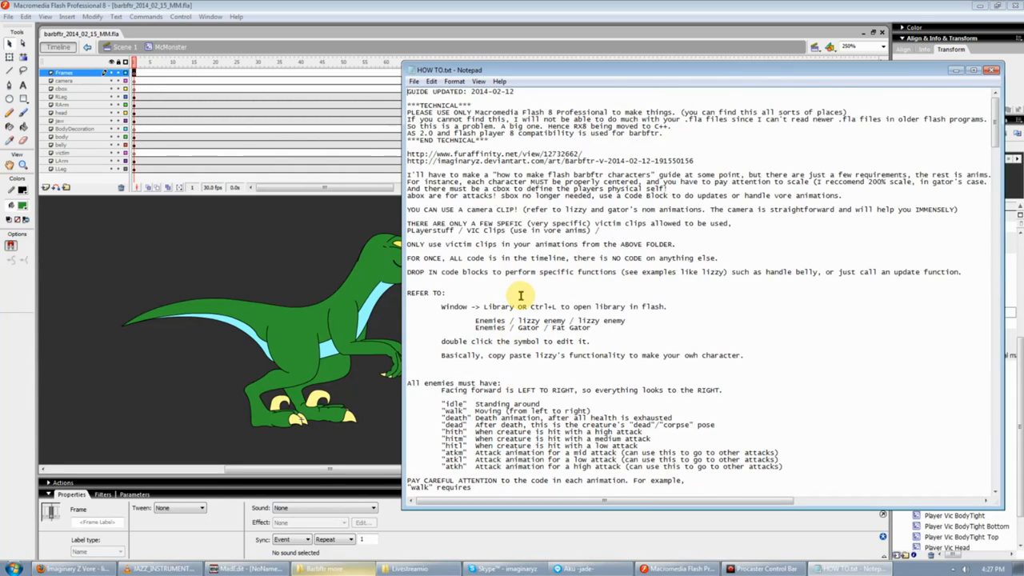
pyautogui.scroll(-5, 526, 289)
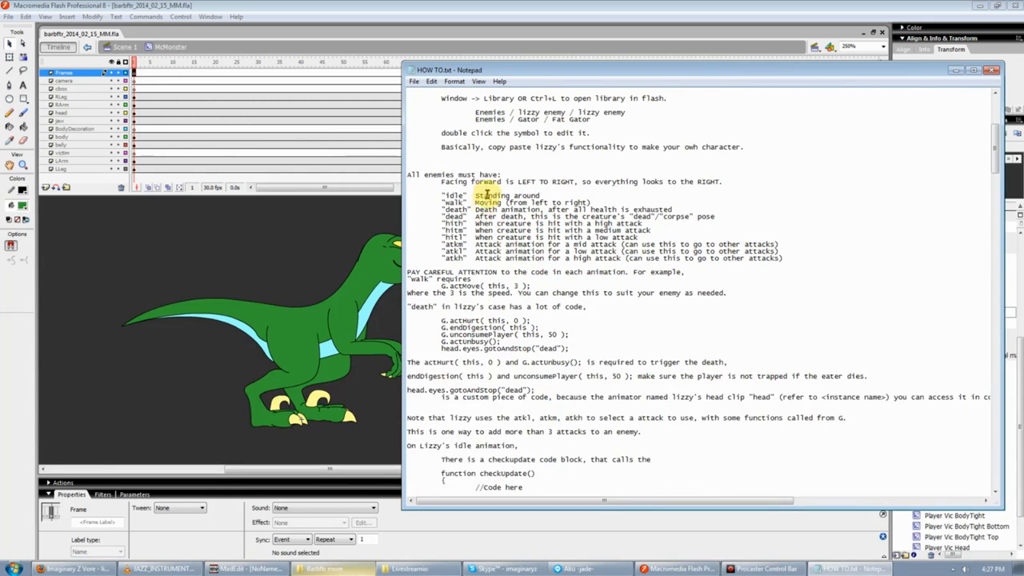
pyautogui.moveTo(504, 165); pyautogui.dragTo(706, 186)
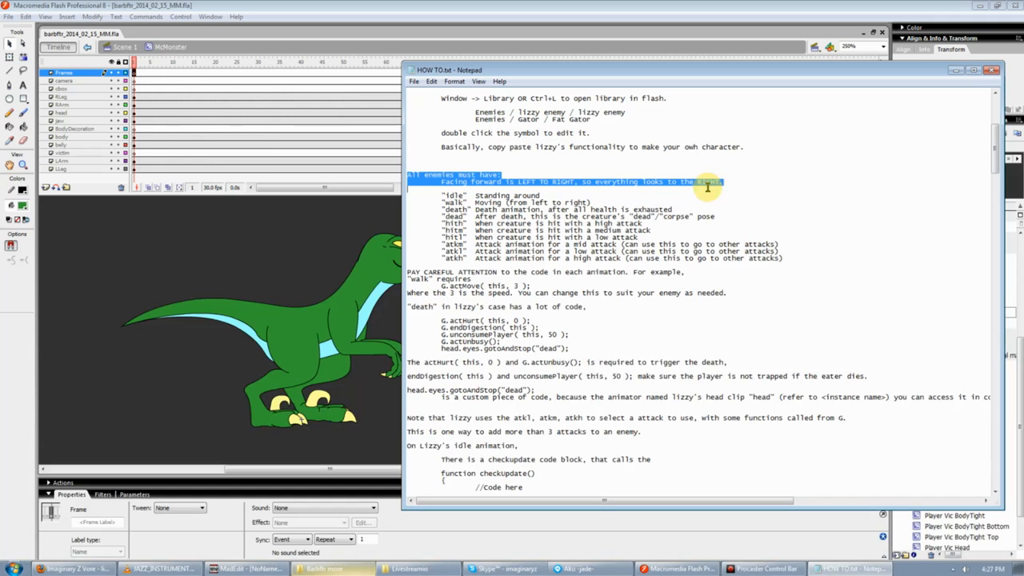
pyautogui.moveTo(450, 63); pyautogui.dragTo(426, 54)
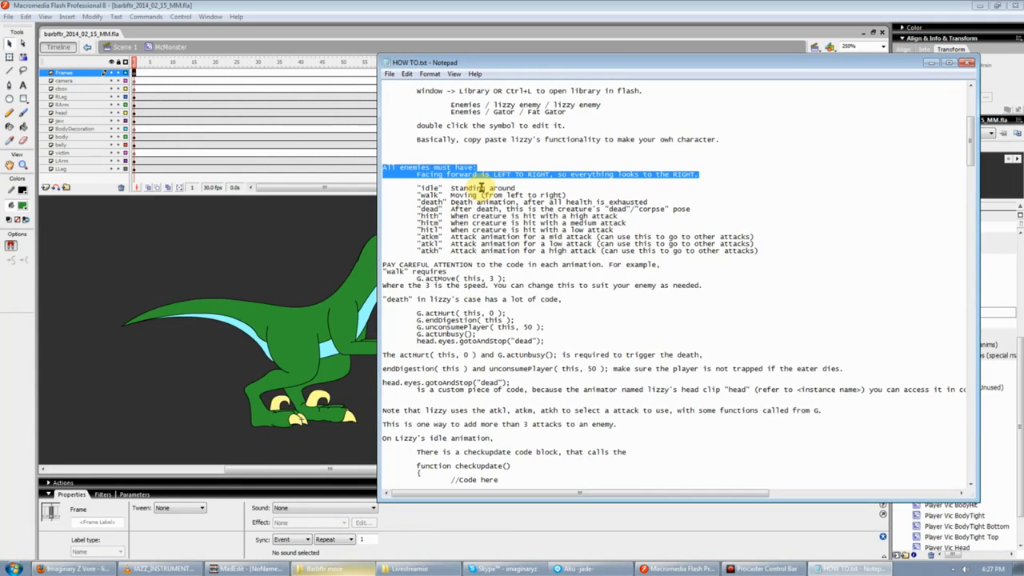
pyautogui.moveTo(480, 182); pyautogui.dragTo(382, 185)
pyautogui.click(788, 254)
pyautogui.click(484, 187)
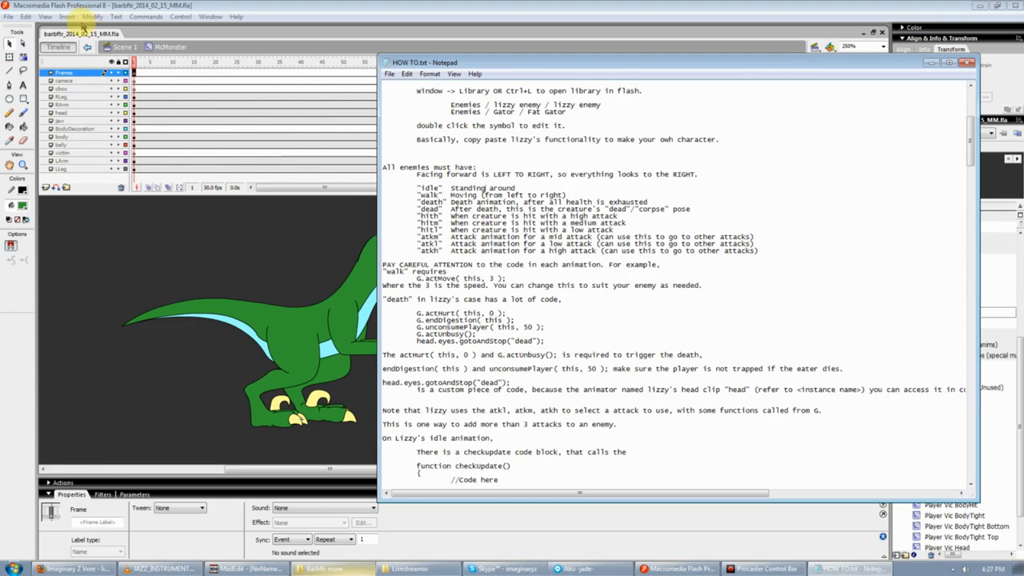
# - Switch back to Flash and label frame 1 of the Frames layer "idle"
pyautogui.click(211, 5)
pyautogui.click(86, 73)
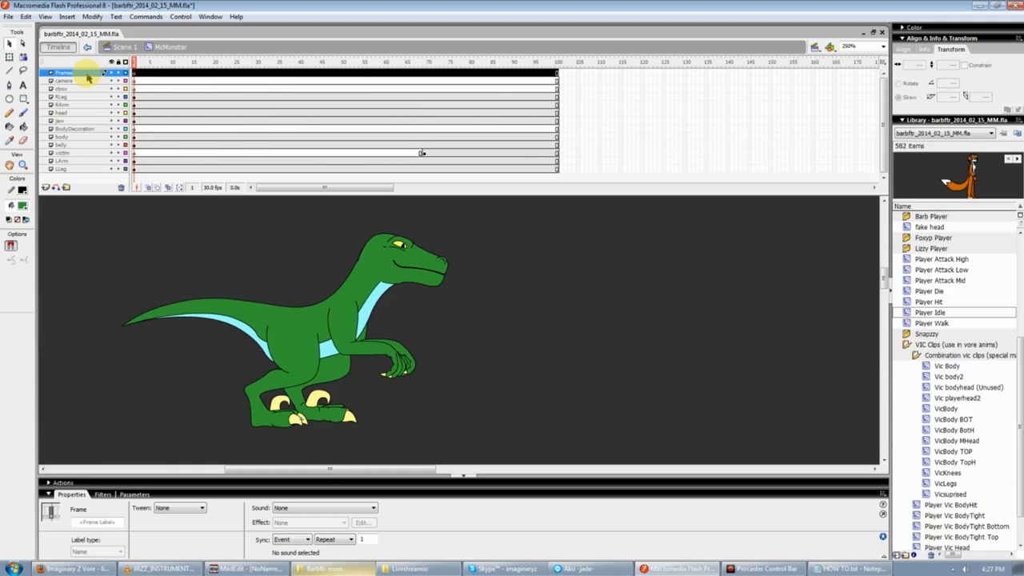
pyautogui.click(140, 75)
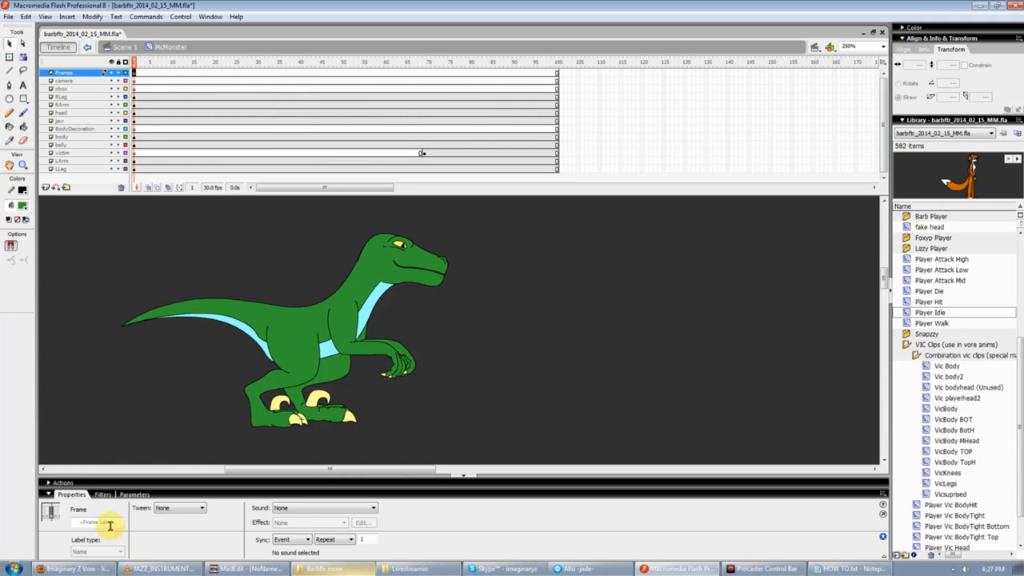
pyautogui.click(49, 494)
pyautogui.click(49, 554)
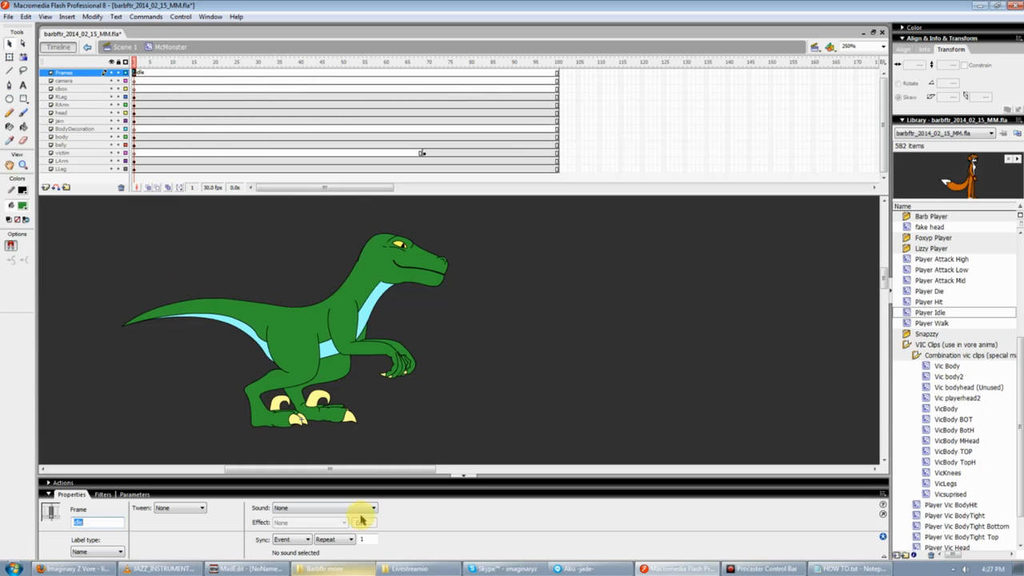
# - Bring HOW TO.txt back up and check the list of required labels, starting at "idle"
pyautogui.click(248, 567)
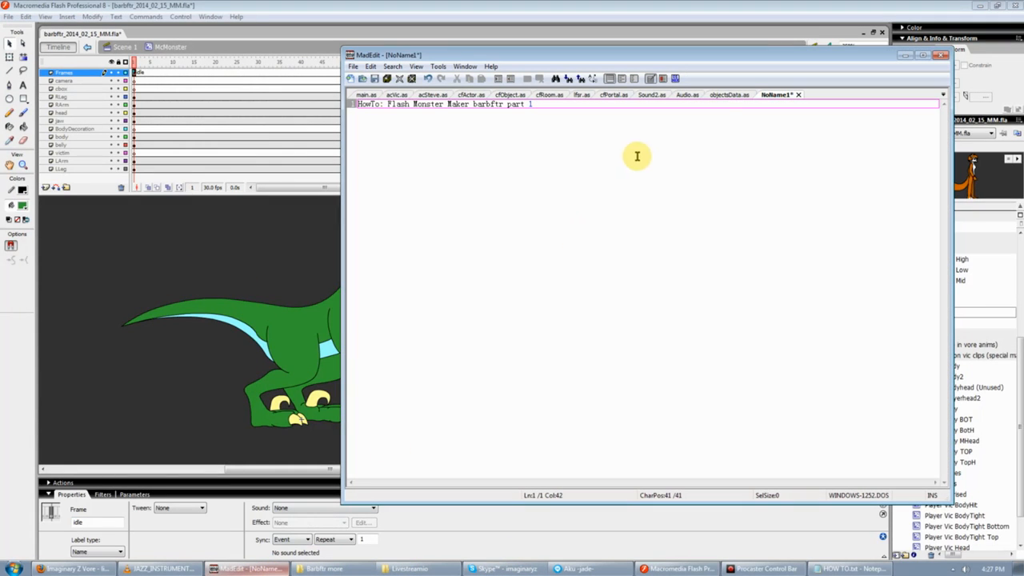
pyautogui.click(724, 11)
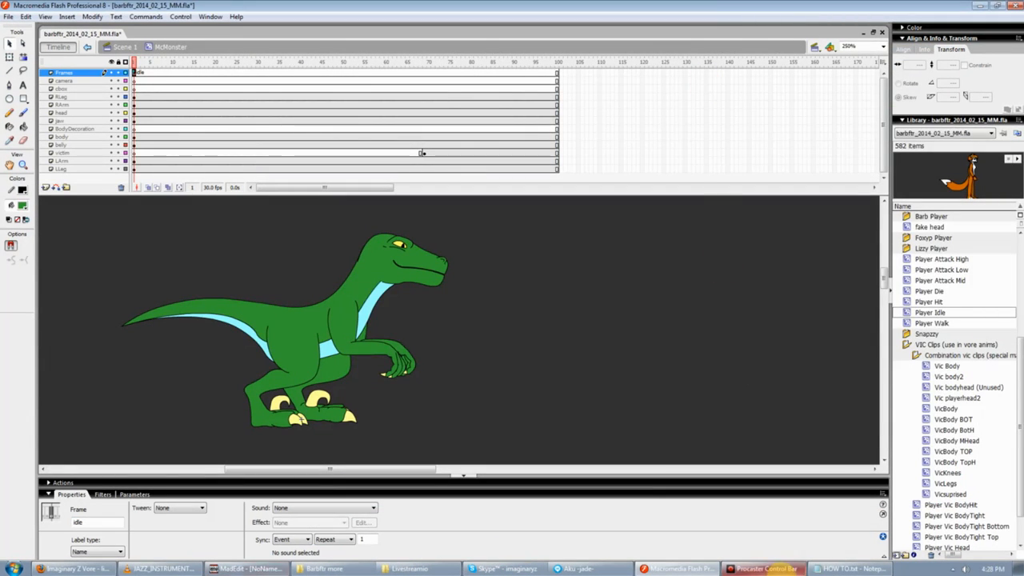
pyautogui.click(852, 568)
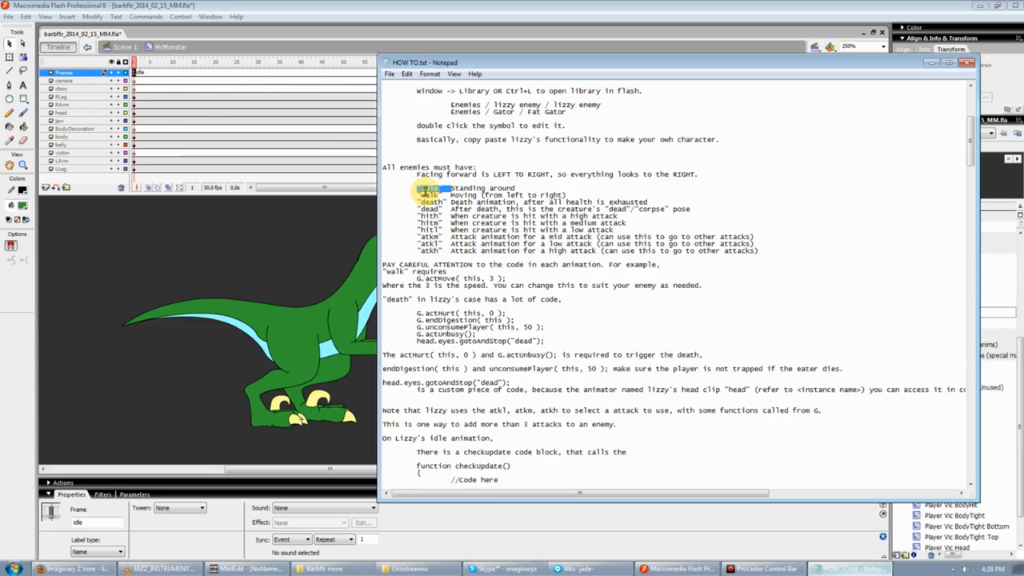
pyautogui.doubleClick(428, 189)
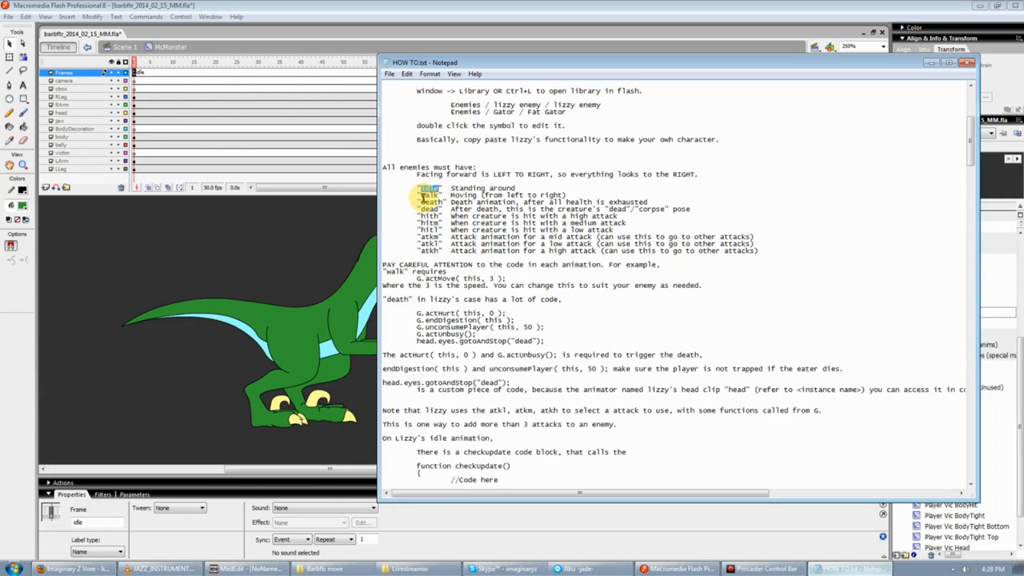
# - Insert a blank keyframe at frame 20 of the Frames layer and label it "walk"
pyautogui.click(164, 84)
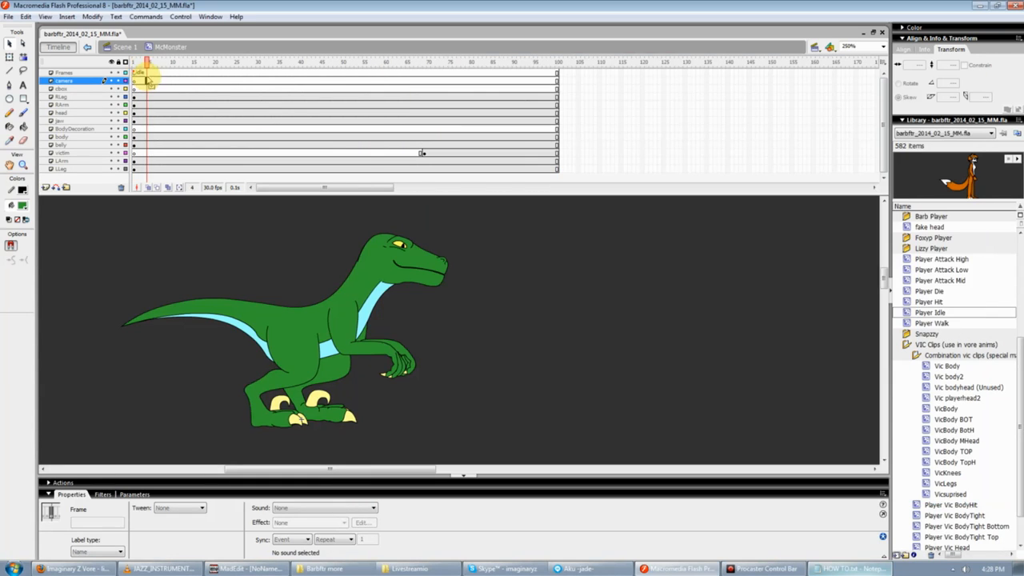
pyautogui.click(171, 66)
pyautogui.rightClick(211, 71)
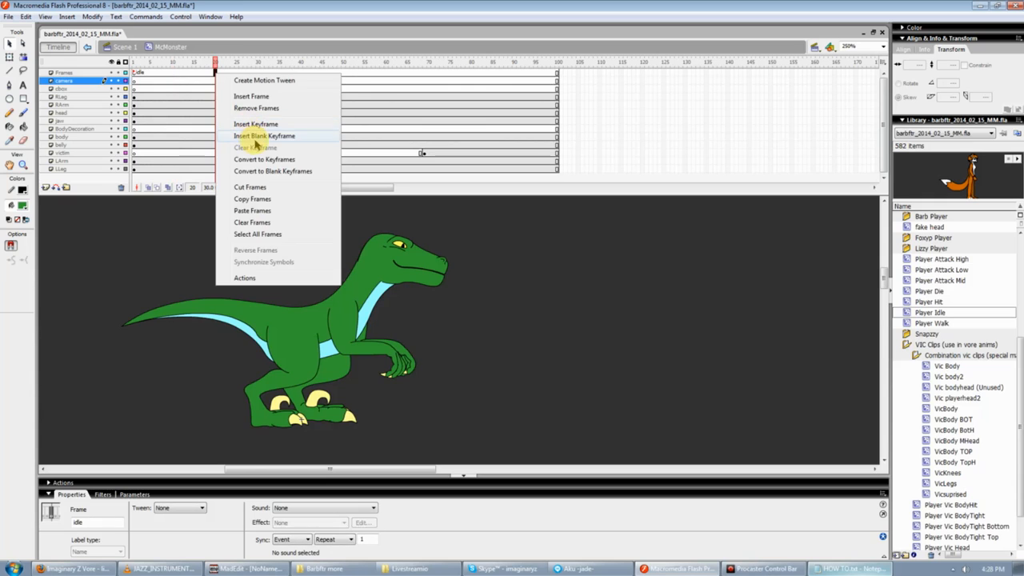
pyautogui.click(256, 136)
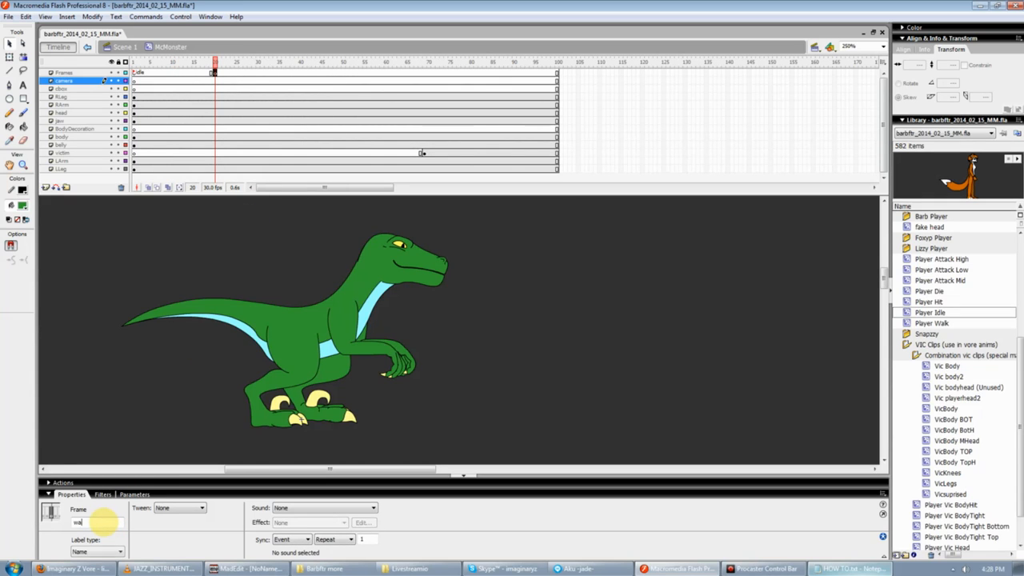
# - Insert a blank keyframe at frame 40 of the Frames layer and label it "death"
pyautogui.rightClick(300, 72)
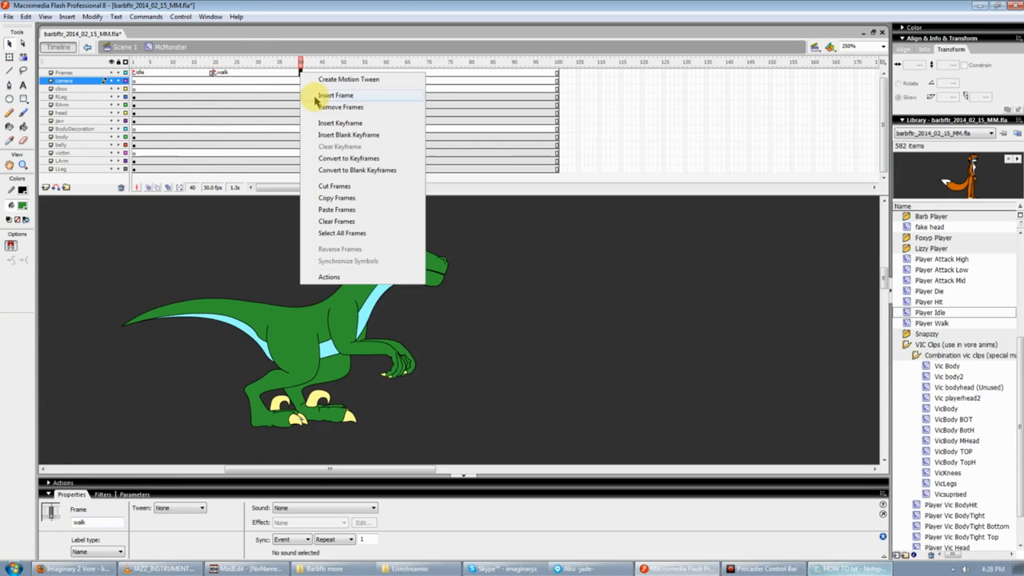
pyautogui.click(331, 134)
pyautogui.click(103, 521)
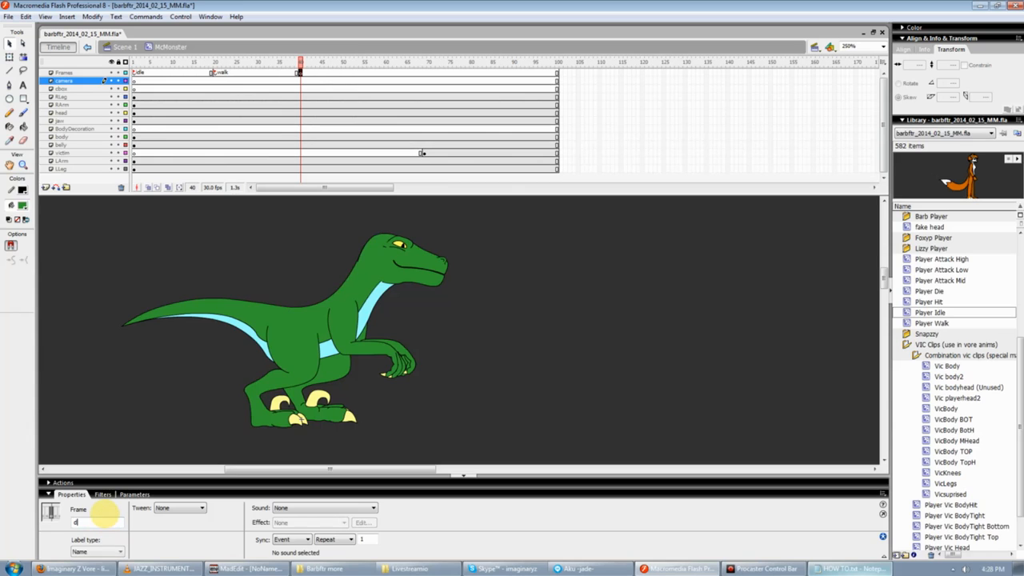
pyautogui.write('death')
pyautogui.press('Return')
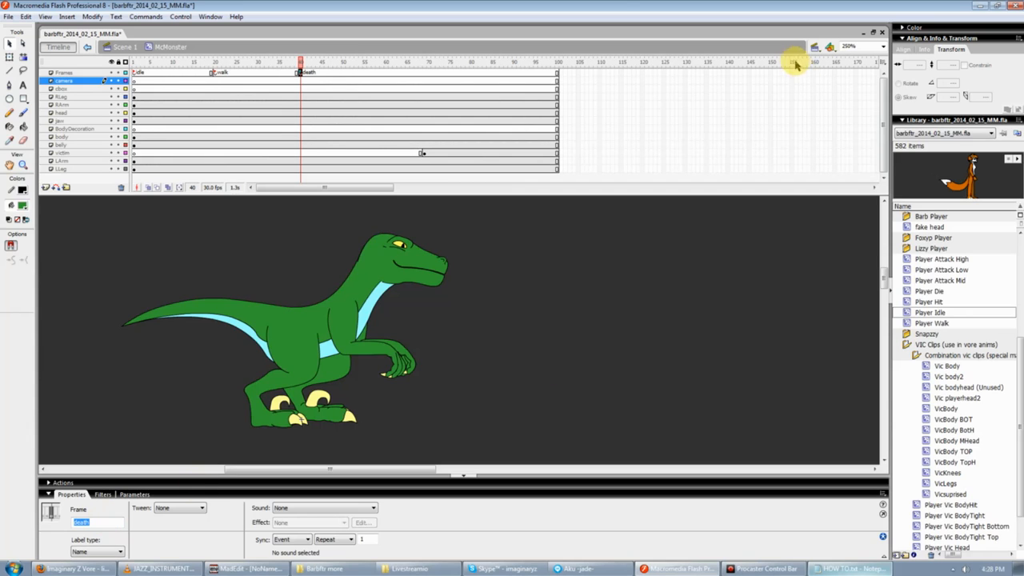
# - Insert a blank keyframe at frame 46 of the Frames layer and label it "dead"
pyautogui.rightClick(325, 74)
pyautogui.click(331, 134)
pyautogui.click(99, 521)
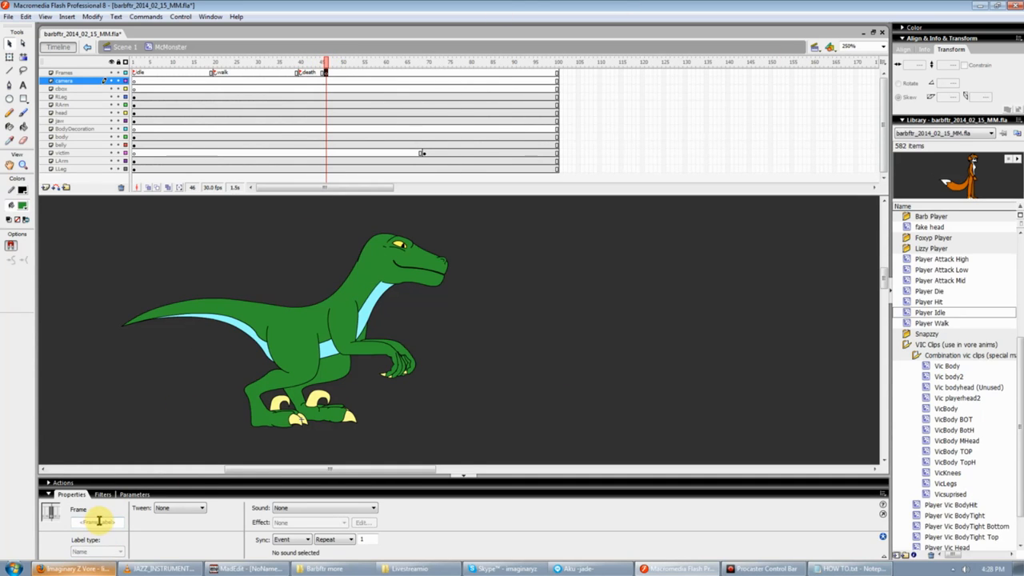
pyautogui.press('Return')
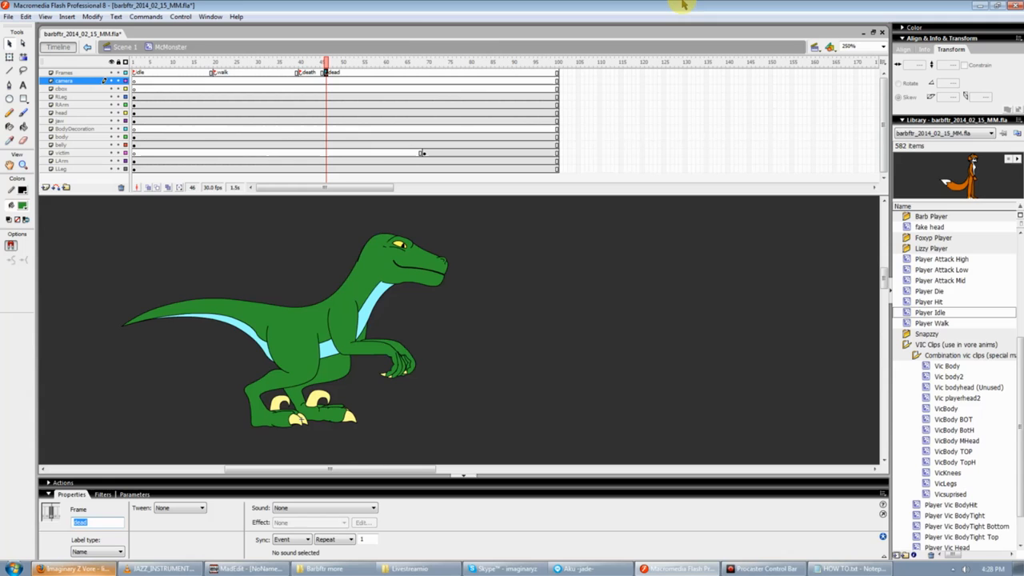
# - Insert blank keyframes at frames 55 and 59 of the Frames layer and label them "hitl" and "hitm"
pyautogui.click(361, 73)
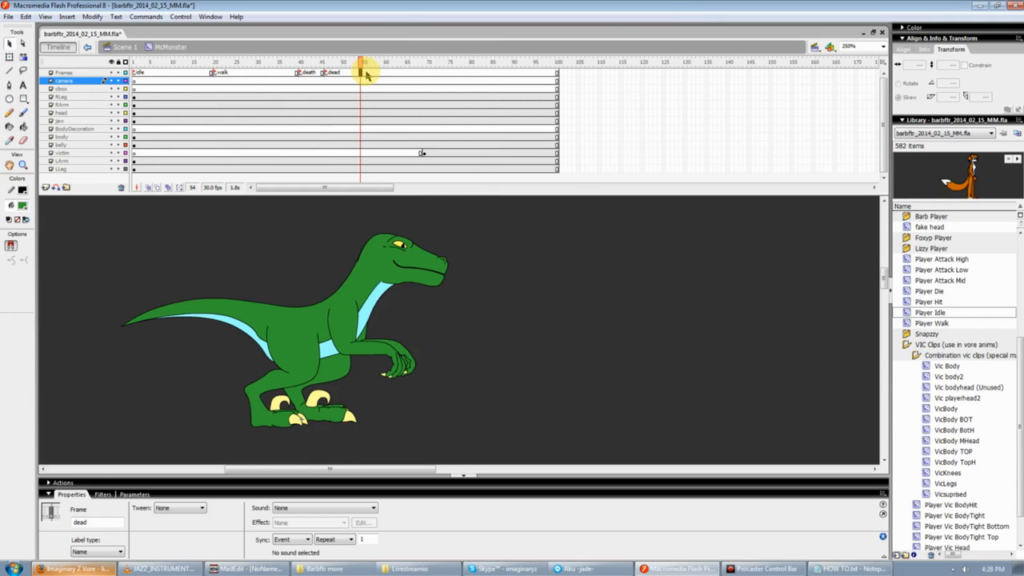
pyautogui.rightClick(367, 74)
pyautogui.click(388, 137)
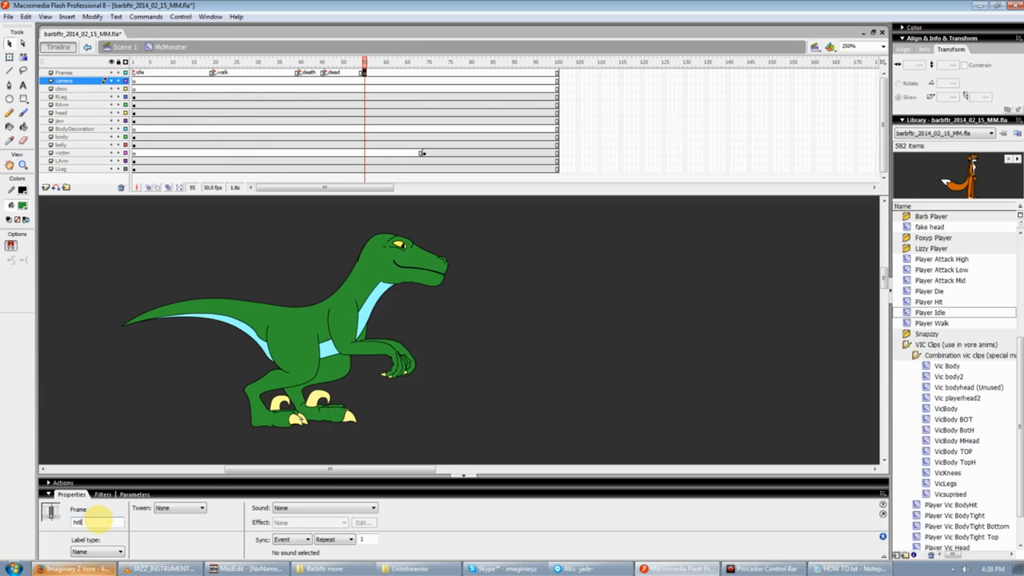
pyautogui.click(96, 521)
pyautogui.write('hit')
pyautogui.press('Return')
pyautogui.rightClick(381, 74)
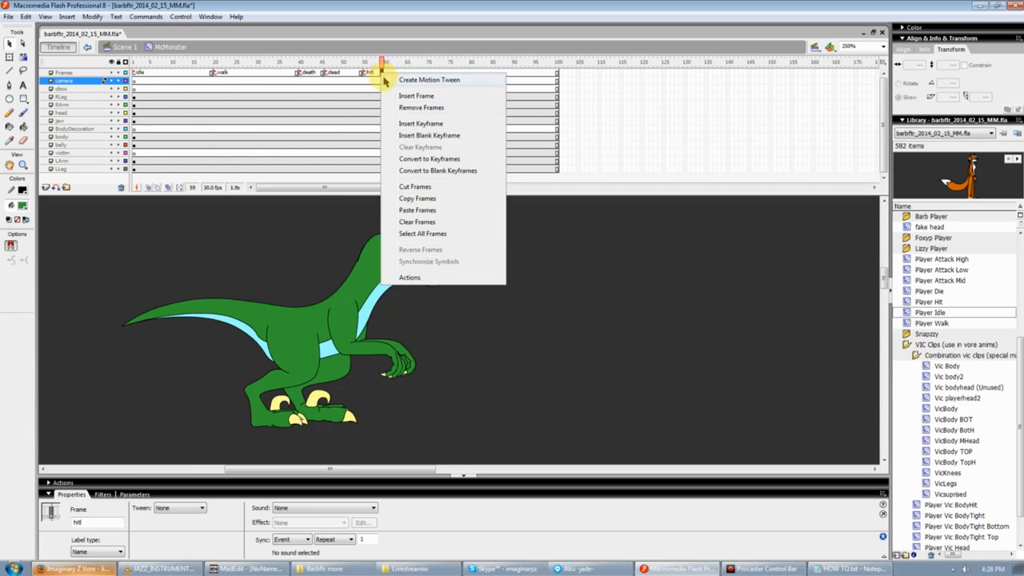
pyautogui.click(405, 137)
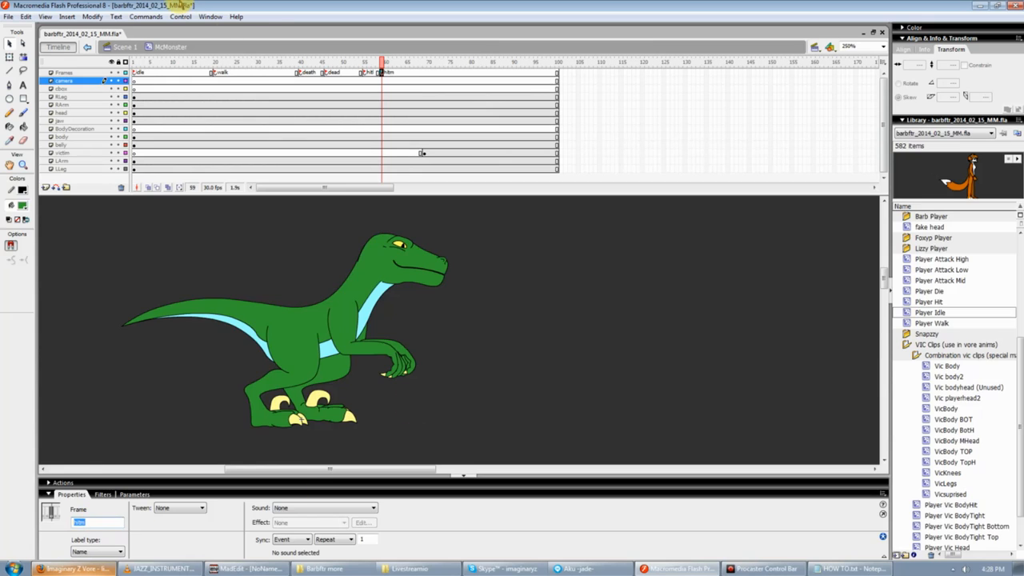
# - Lengthen the timeline by inserting 15 frames across all layers after the "hitm" label
pyautogui.click(403, 62)
pyautogui.press('F5')
pyautogui.press('F5')
pyautogui.press('F5')
pyautogui.press('F5')
pyautogui.press('F5')
pyautogui.press('F5')
pyautogui.press('F5')
pyautogui.press('F5')
pyautogui.press('F5')
pyautogui.press('F5')
pyautogui.press('F5')
pyautogui.press('F5')
pyautogui.press('F5')
pyautogui.press('F5')
pyautogui.press('F5')
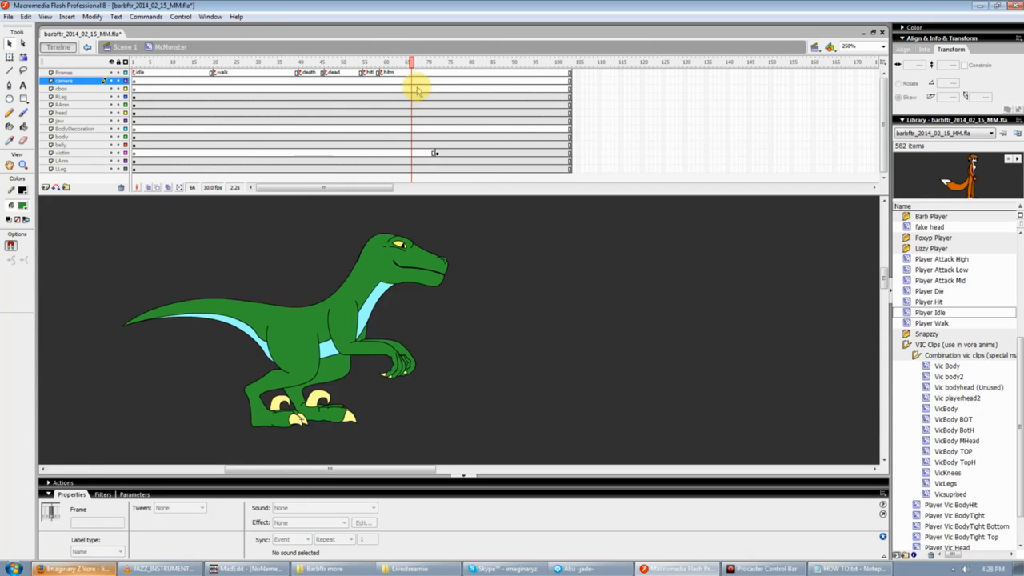
# - Insert blank keyframes at frames 64 and 69 of the Frames layer and label them "hith" and "atkl"
pyautogui.rightClick(402, 73)
pyautogui.click(440, 137)
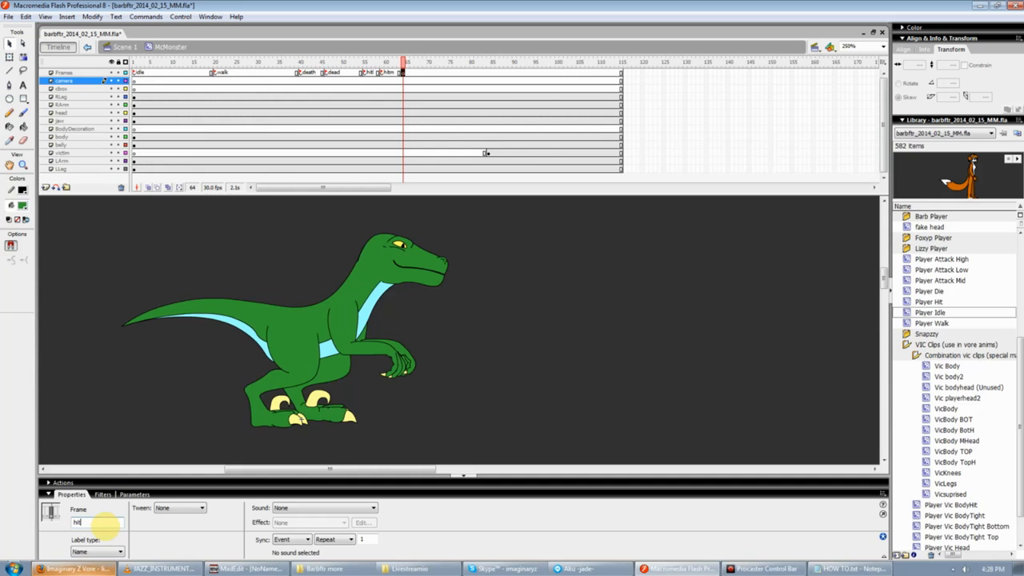
pyautogui.click(424, 72)
pyautogui.rightClick(425, 73)
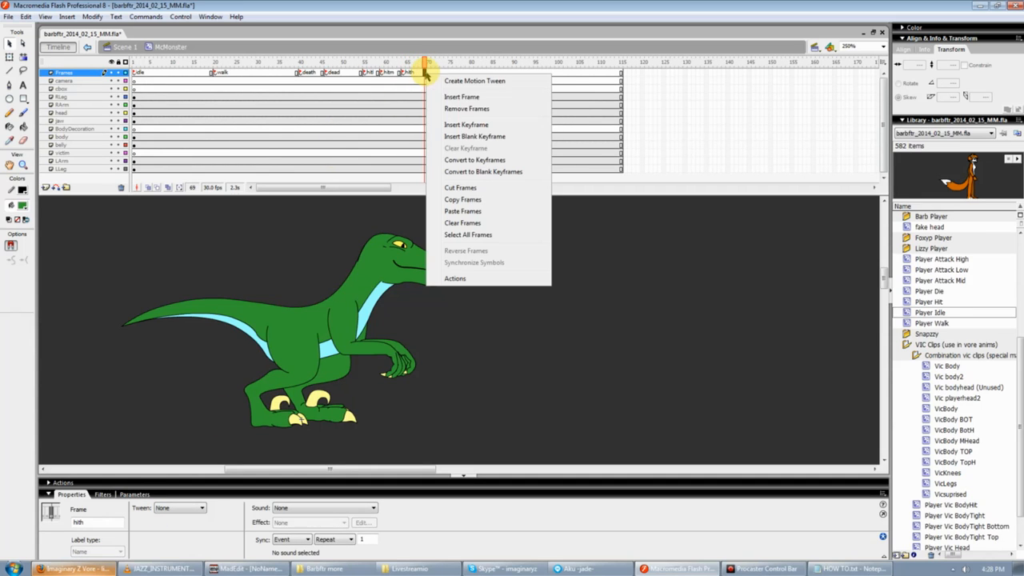
pyautogui.click(467, 142)
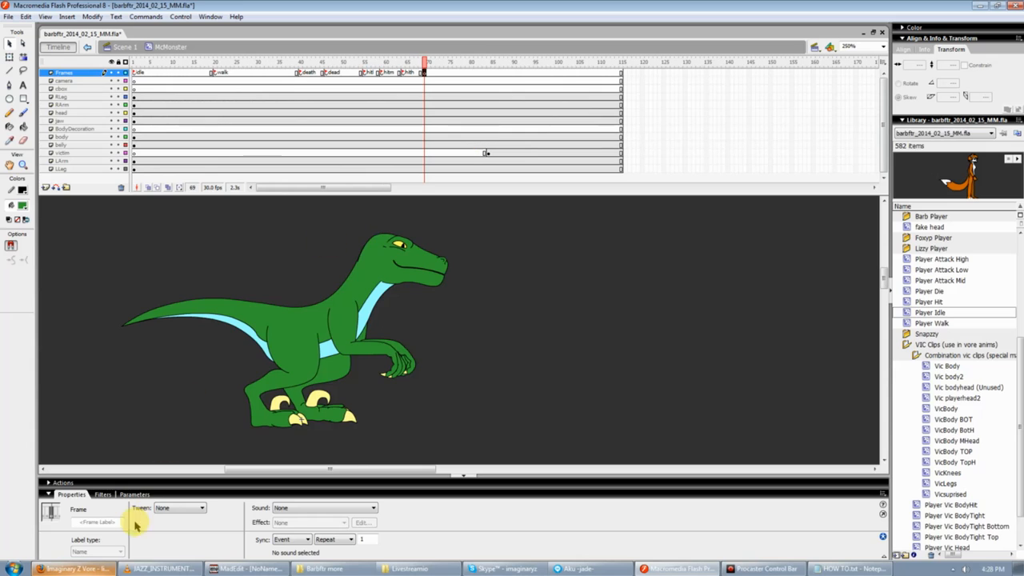
pyautogui.click(101, 520)
pyautogui.write('atk')
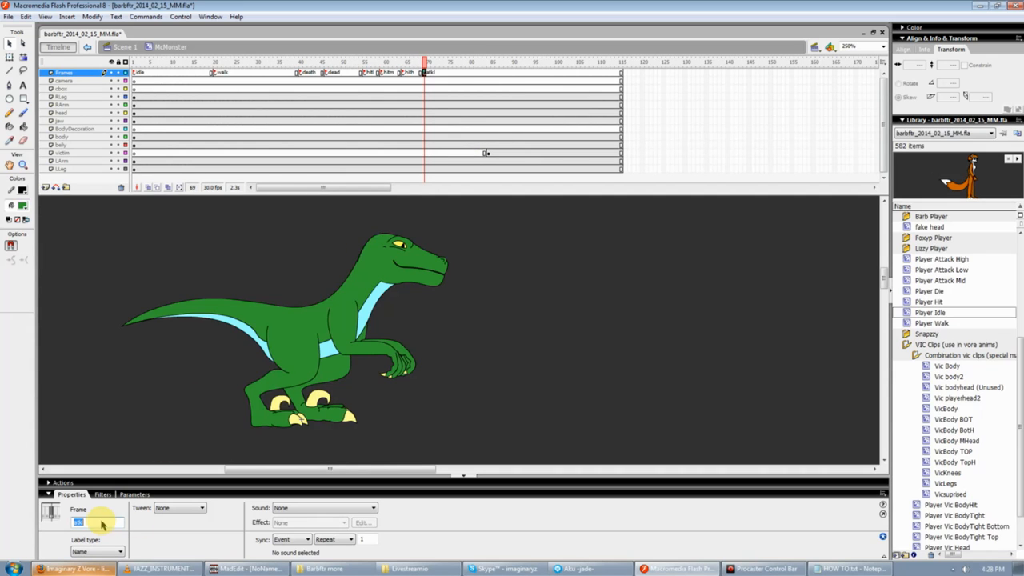
# - Insert blank keyframes at frames 74 and 79 of the Frames layer and label them "atkm" and "atkh"
pyautogui.rightClick(446, 76)
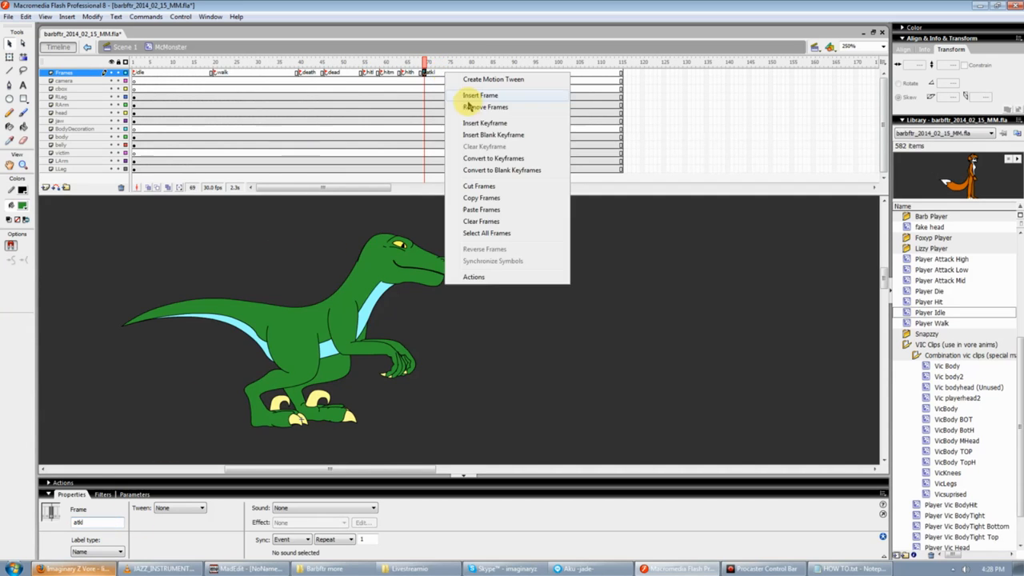
pyautogui.click(484, 138)
pyautogui.click(94, 519)
pyautogui.write('atk')
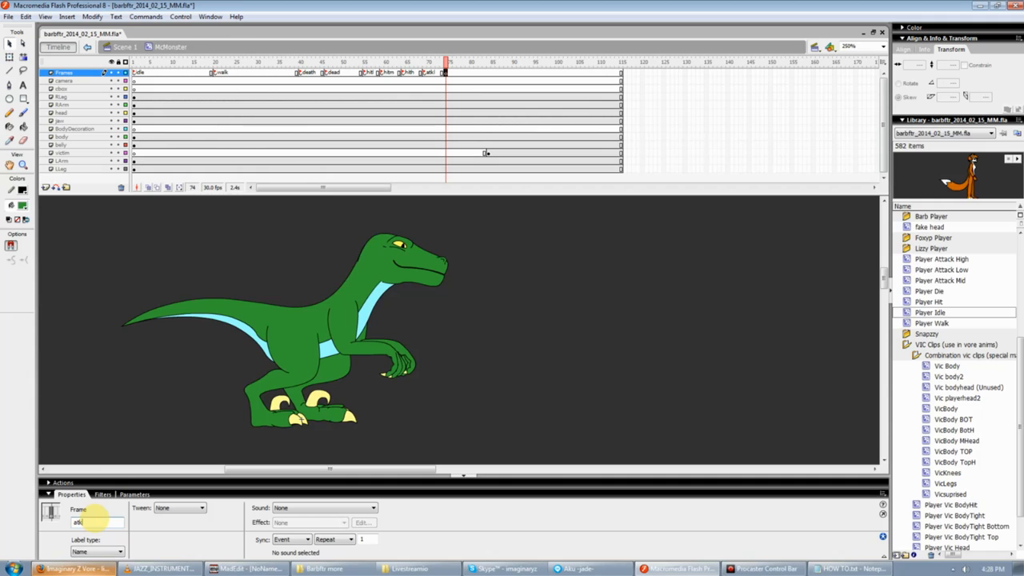
pyautogui.rightClick(466, 74)
pyautogui.click(506, 135)
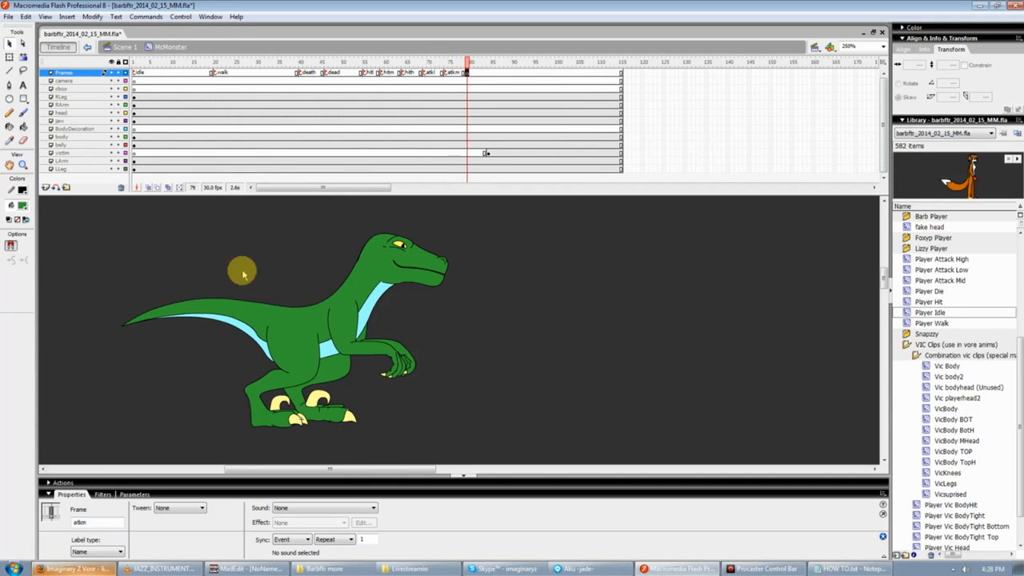
pyautogui.click(110, 518)
pyautogui.write('atkh')
pyautogui.press('Return')
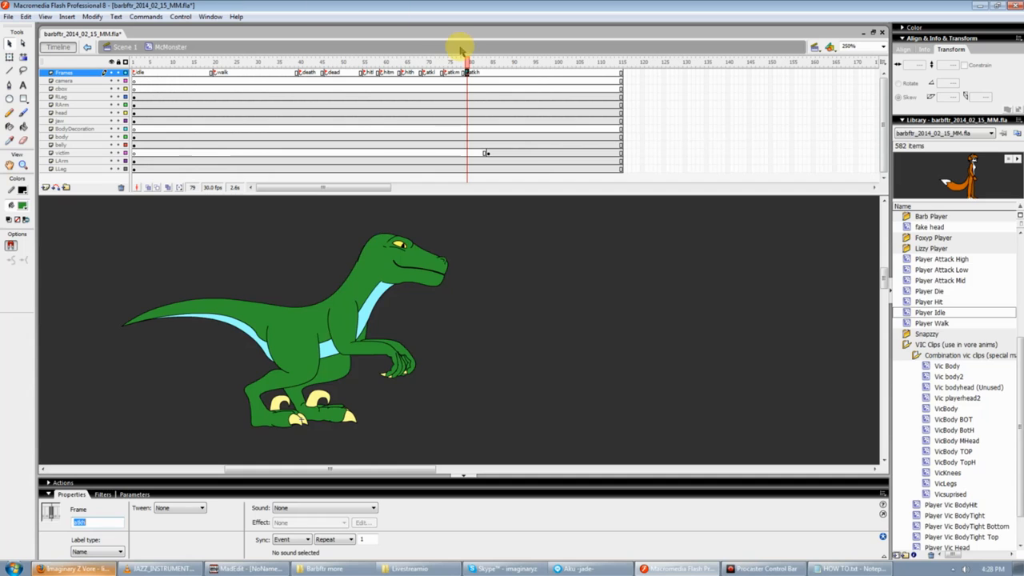
# - Insert extra frames across all layers between the labels from "death" to "atkh" to space them out, and return to frame 1
pyautogui.moveTo(467, 63); pyautogui.dragTo(479, 63)
pyautogui.press('F5')
pyautogui.press('F5')
pyautogui.press('F5')
pyautogui.press('F5')
pyautogui.click(459, 63)
pyautogui.press('F5')
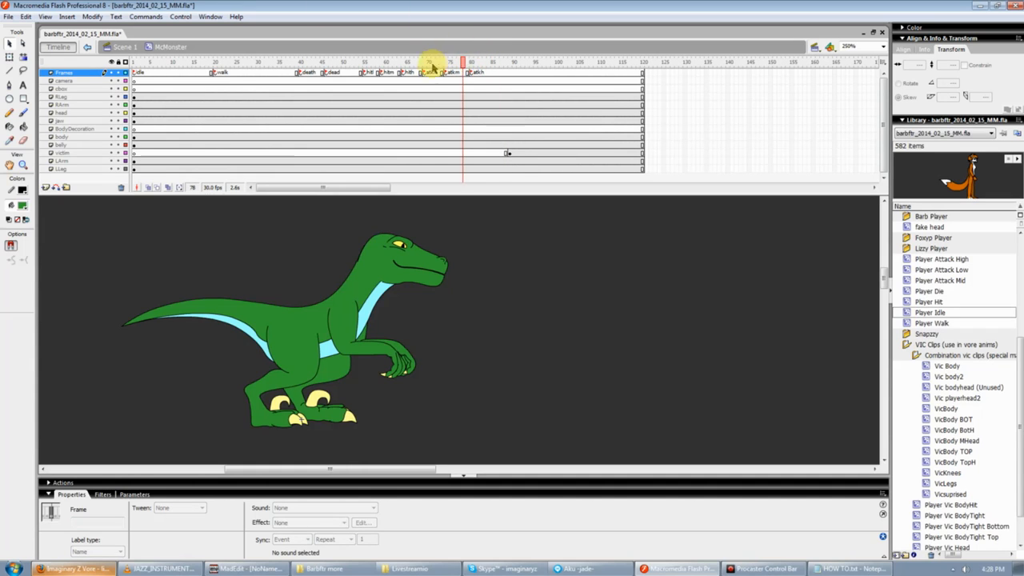
pyautogui.press('F5')
pyautogui.click(424, 63)
pyautogui.press('F5')
pyautogui.press('F5')
pyautogui.click(420, 63)
pyautogui.press('F5')
pyautogui.press('F5')
pyautogui.click(398, 63)
pyautogui.press('F5')
pyautogui.press('F5')
pyautogui.press('F5')
pyautogui.click(378, 63)
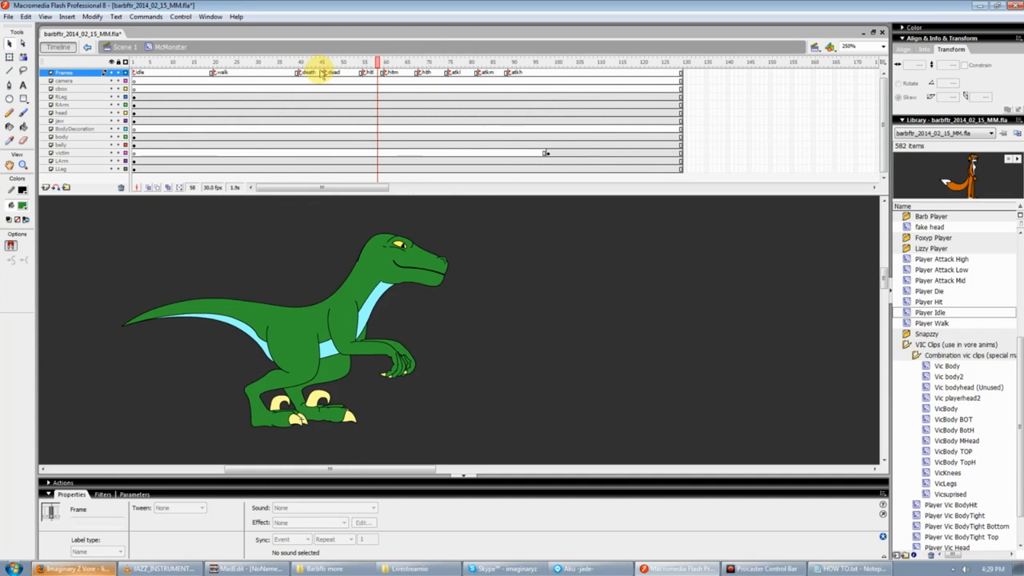
pyautogui.press('F5')
pyautogui.press('F5')
pyautogui.click(315, 63)
pyautogui.press('F5')
pyautogui.press('F5')
pyautogui.press('F5')
pyautogui.click(249, 63)
pyautogui.click(134, 64)
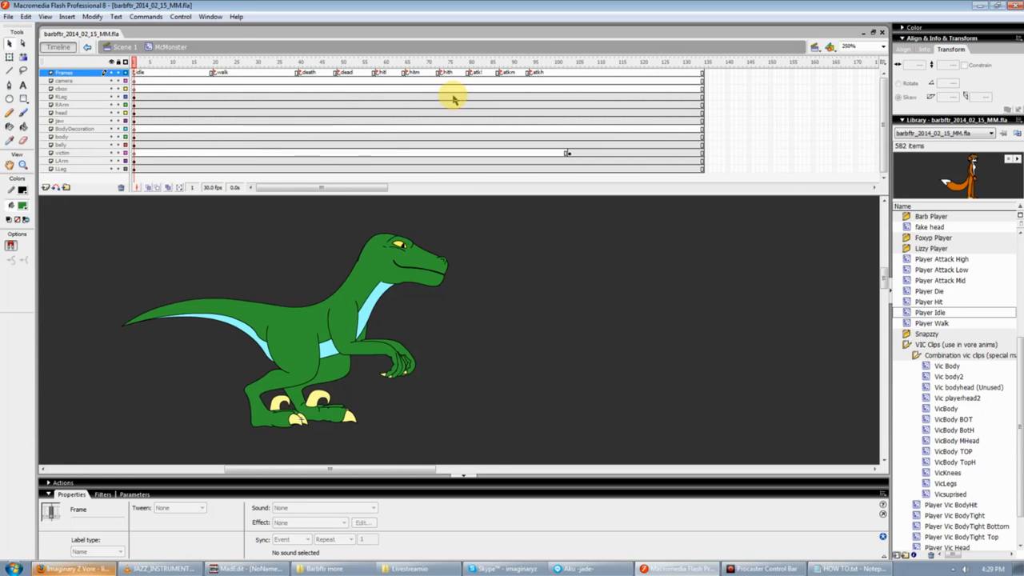
# - Bring up HOW TO.txt, check the required labels and code notes for enemies, and switch back to Flash
pyautogui.click(858, 569)
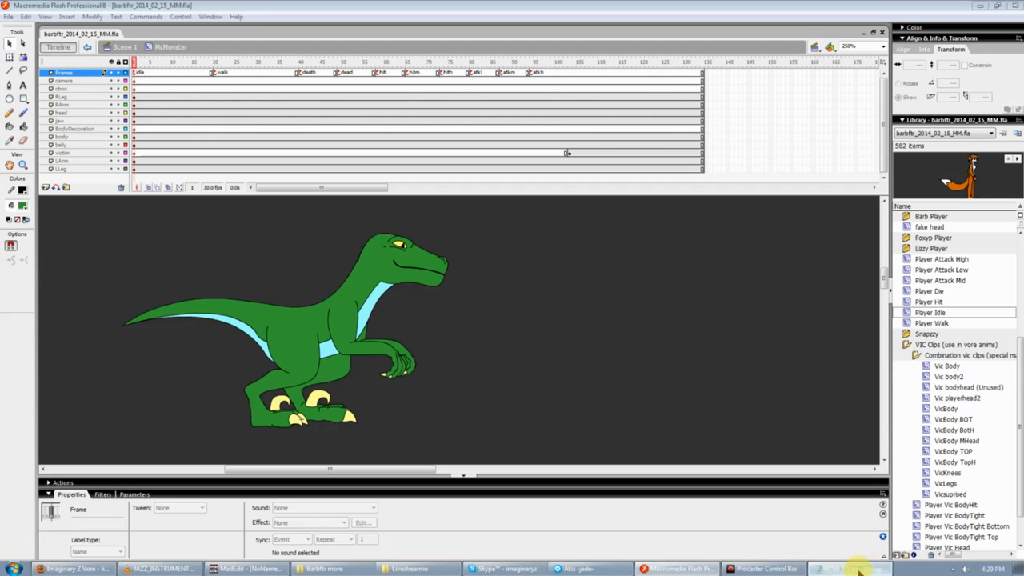
pyautogui.scroll(1, 562, 253)
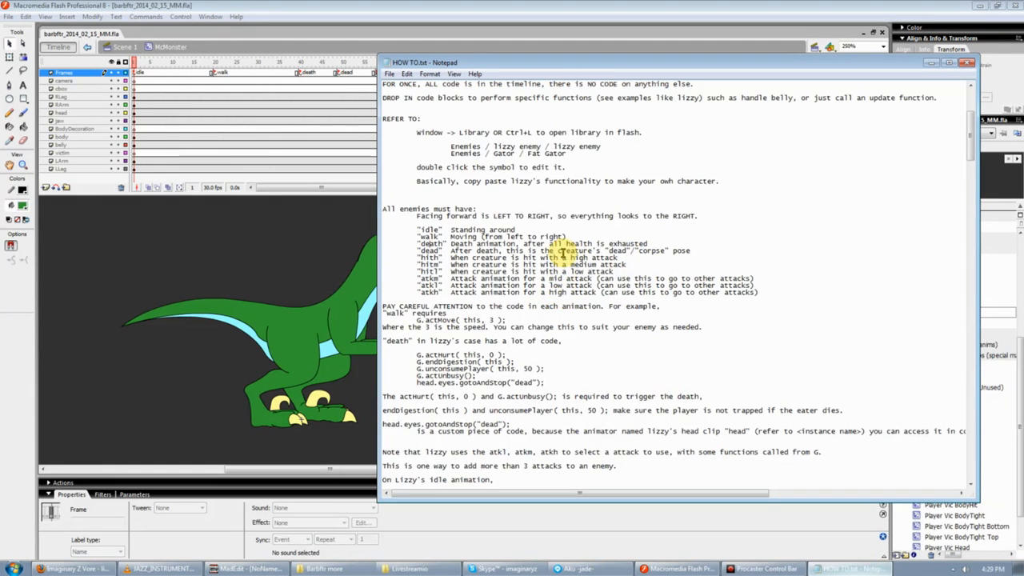
pyautogui.scroll(-1, 562, 252)
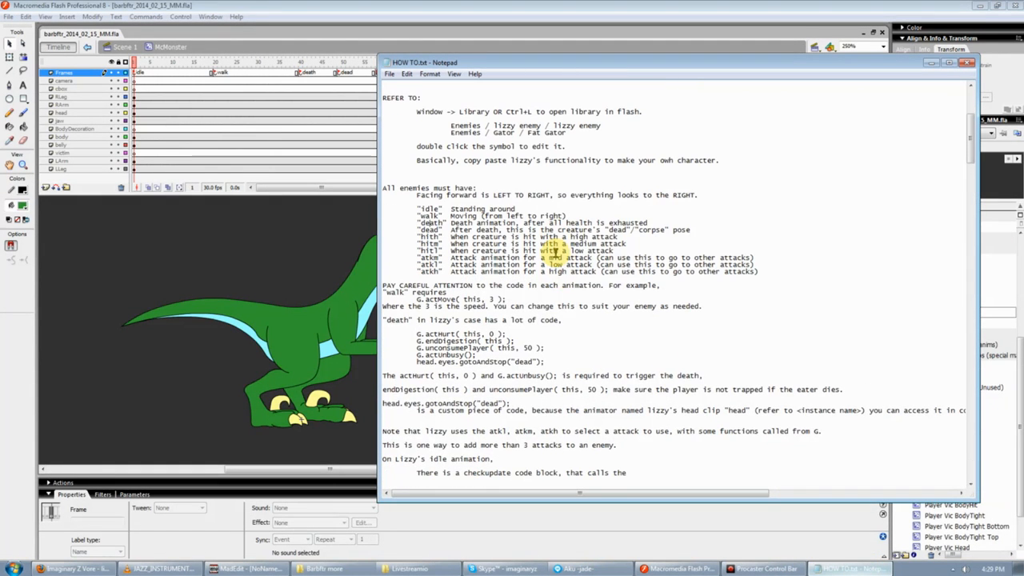
pyautogui.click(495, 10)
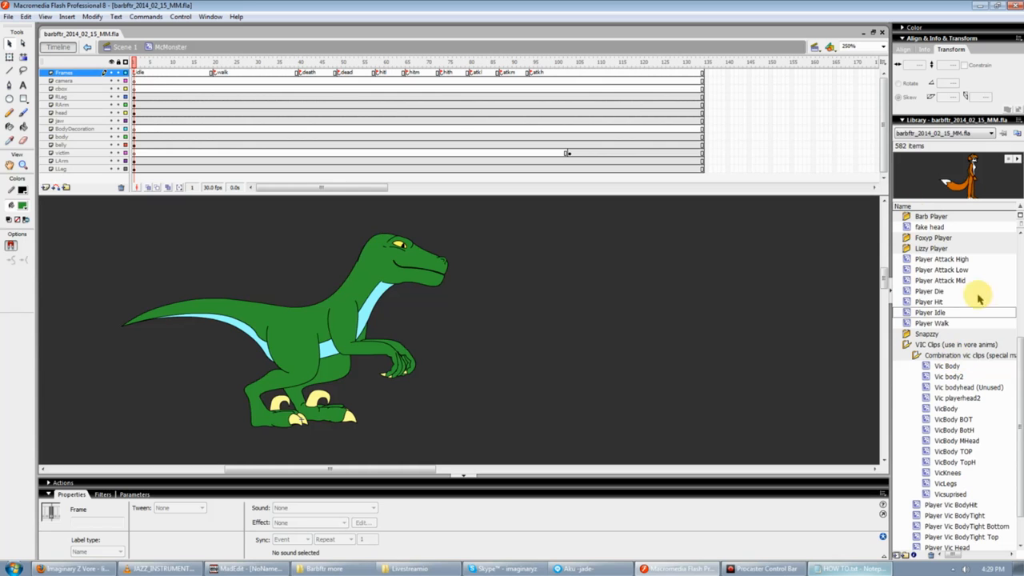
# - Open the Template symbol from the Template Enemy library folder and examine the labels at the start of its timeline
pyautogui.scroll(5, 969, 349)
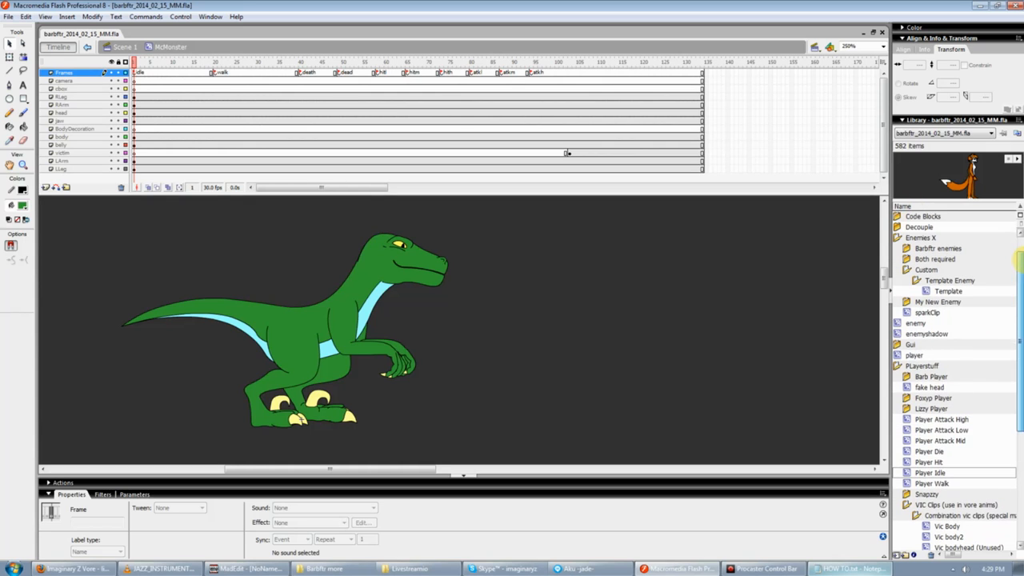
pyautogui.doubleClick(897, 366)
pyautogui.doubleClick(908, 324)
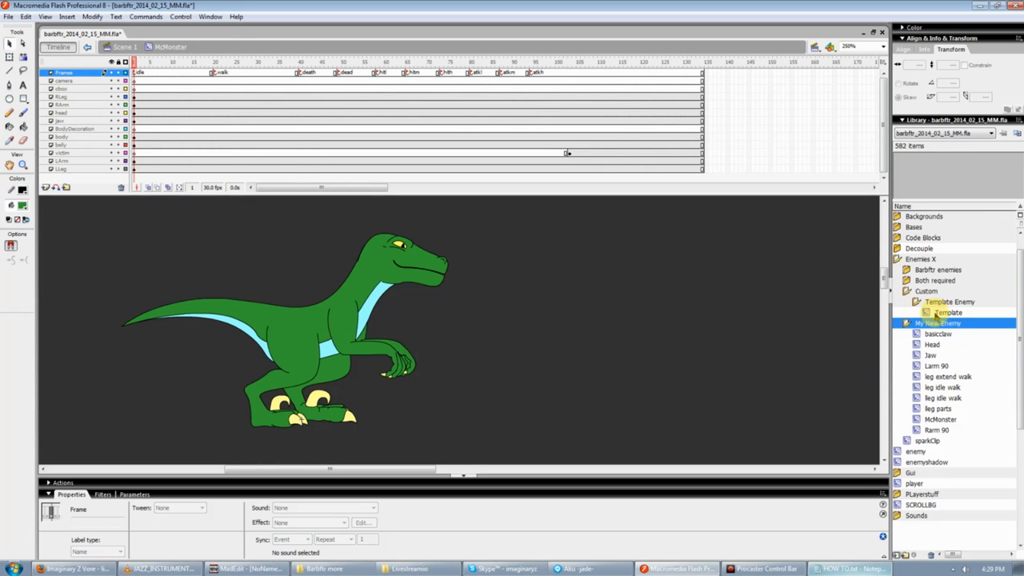
pyautogui.doubleClick(934, 313)
pyautogui.moveTo(137, 62); pyautogui.dragTo(293, 188)
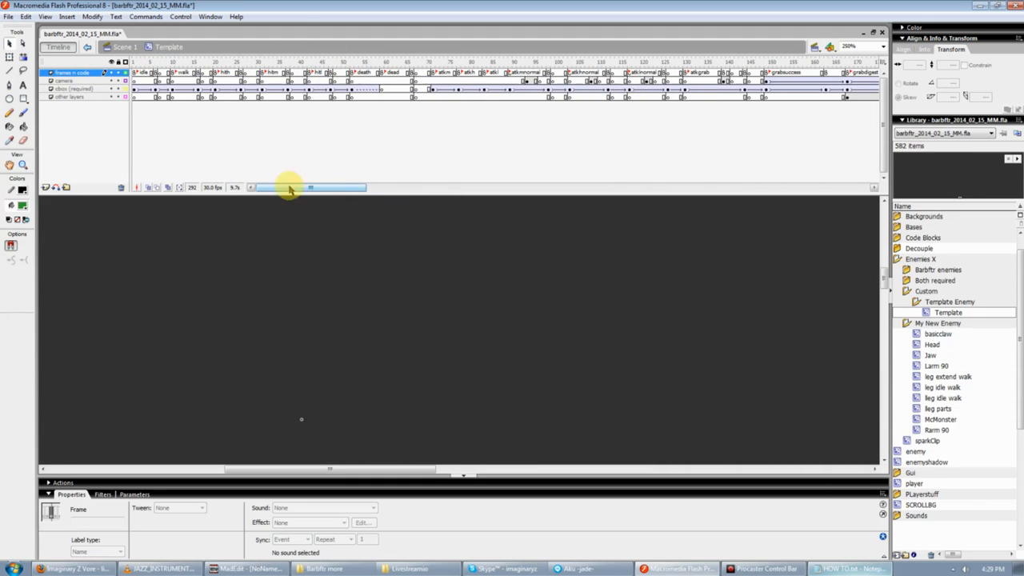
# - Collapse the Custom library folder and expand the Barbftr enemies folder to look for the lizzy enemy
pyautogui.doubleClick(907, 291)
pyautogui.doubleClick(907, 302)
pyautogui.doubleClick(908, 310)
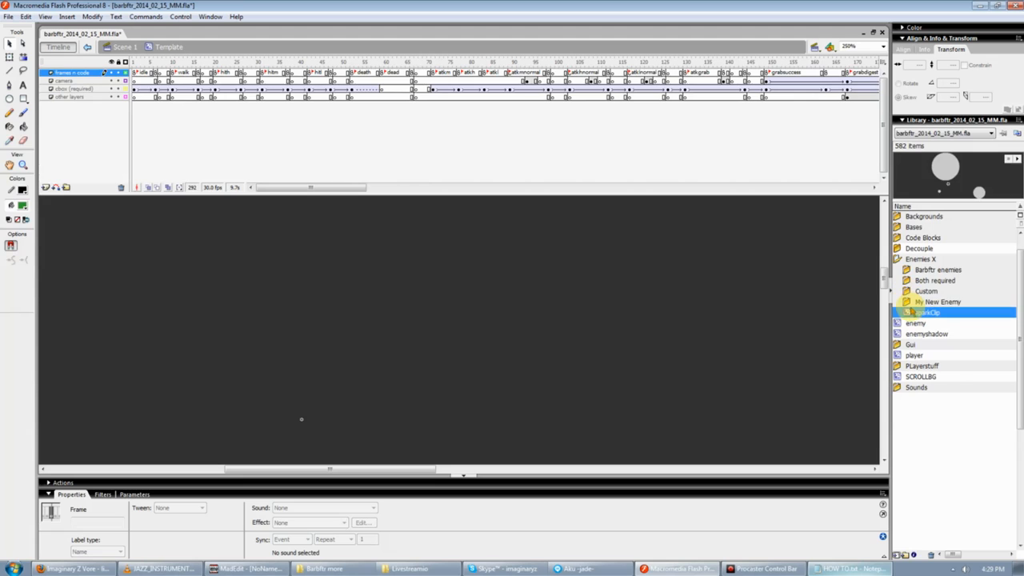
pyautogui.doubleClick(909, 302)
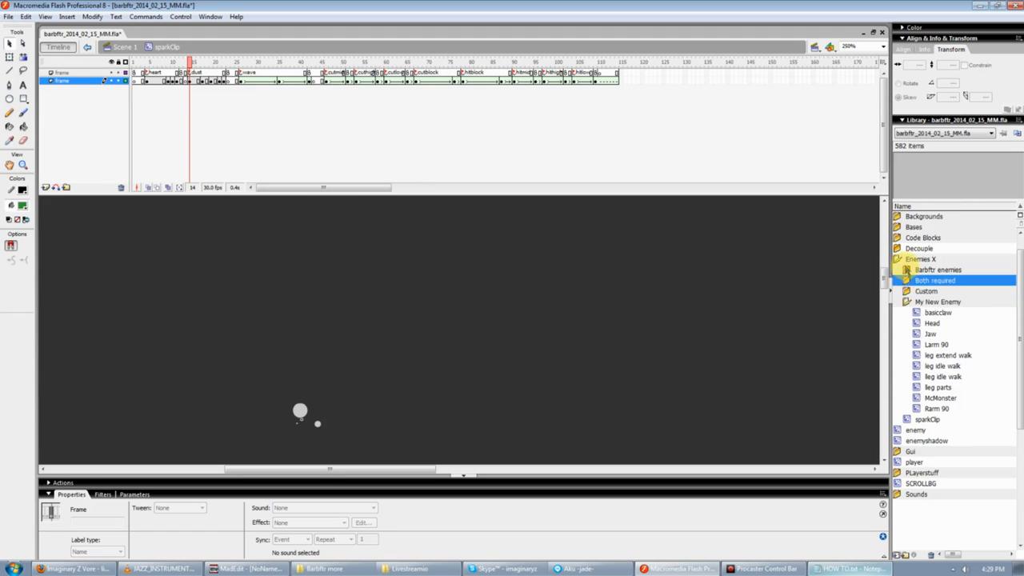
pyautogui.doubleClick(910, 280)
pyautogui.scroll(-5, 966, 355)
pyautogui.scroll(3, 960, 364)
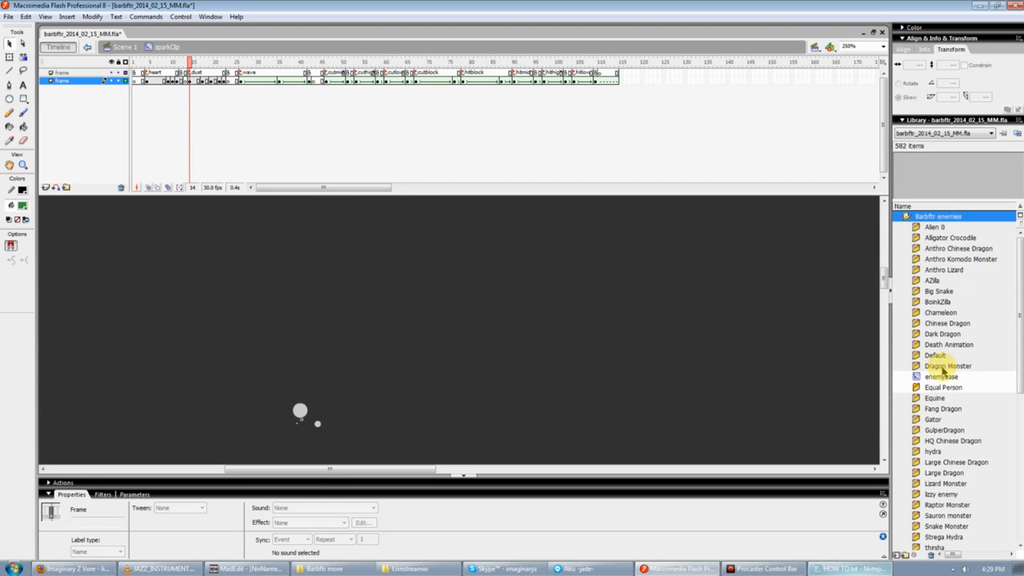
pyautogui.scroll(-3, 928, 387)
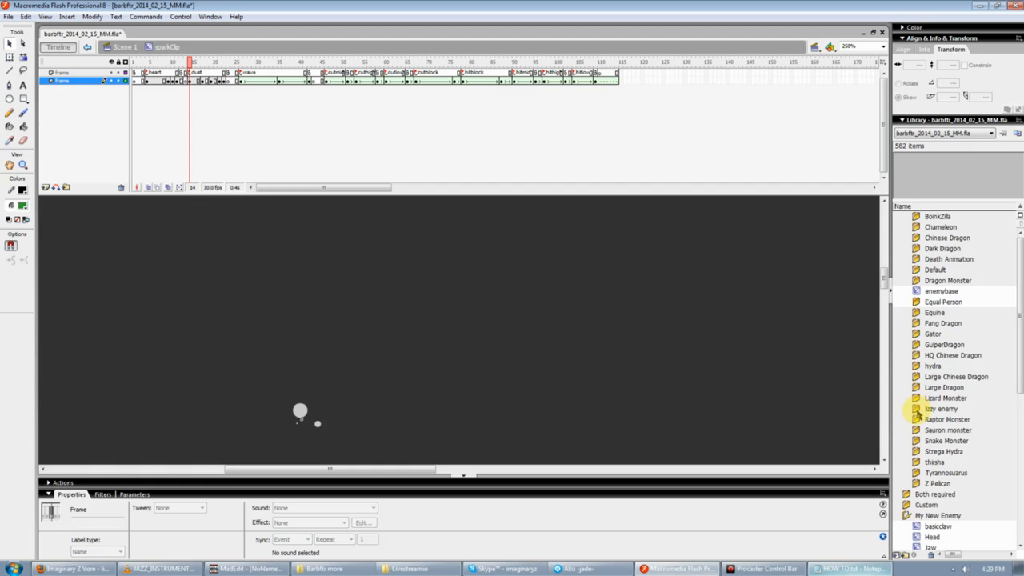
# - Open the lizzy enemy symbol from its library folder and go to its "idle" label on frame 1
pyautogui.click(919, 410)
pyautogui.doubleClick(916, 409)
pyautogui.click(926, 419)
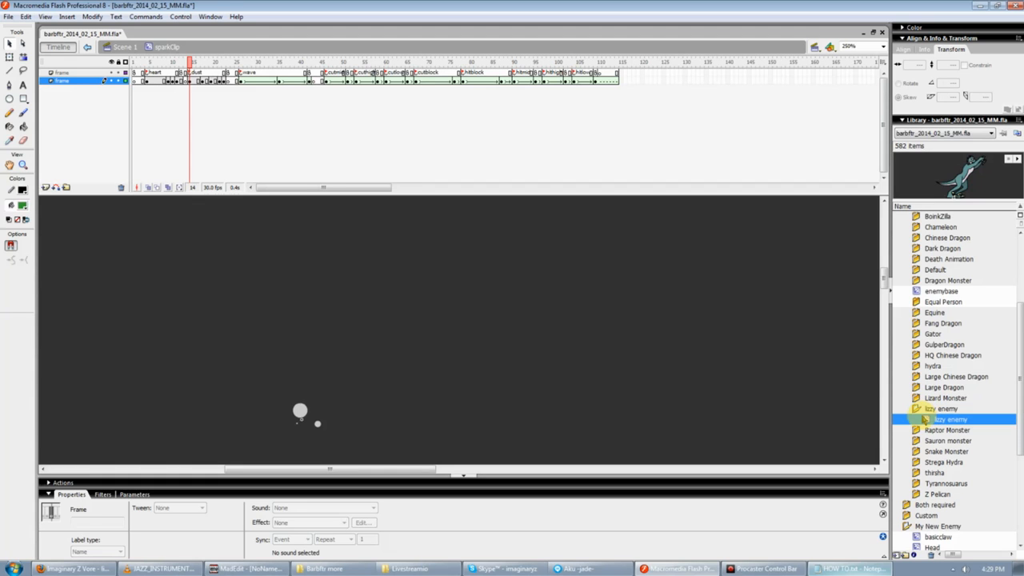
pyautogui.moveTo(323, 188); pyautogui.dragTo(258, 188)
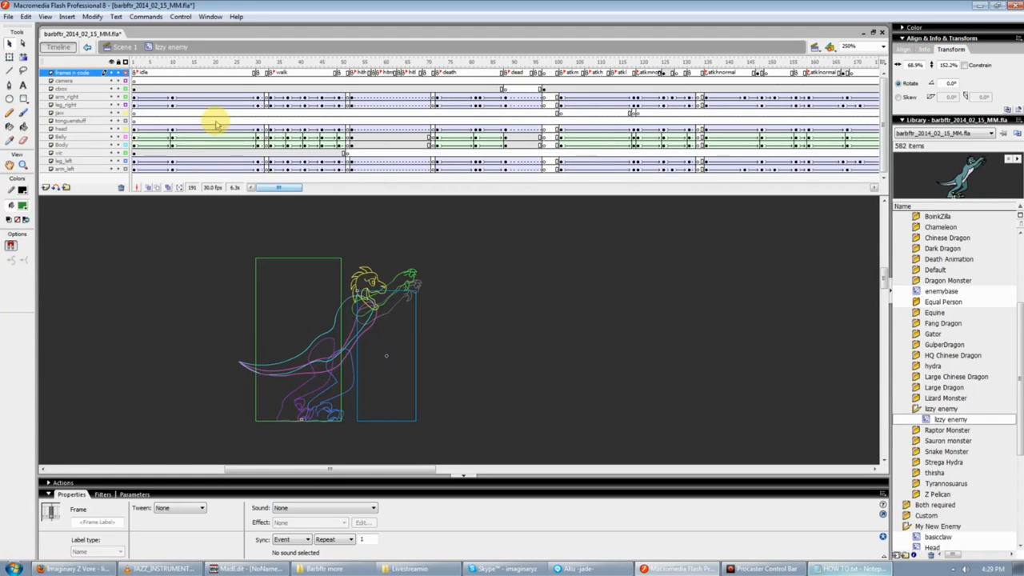
pyautogui.click(137, 71)
# - Turn off outline display for all layers of the lizzy enemy symbol
pyautogui.click(949, 297)
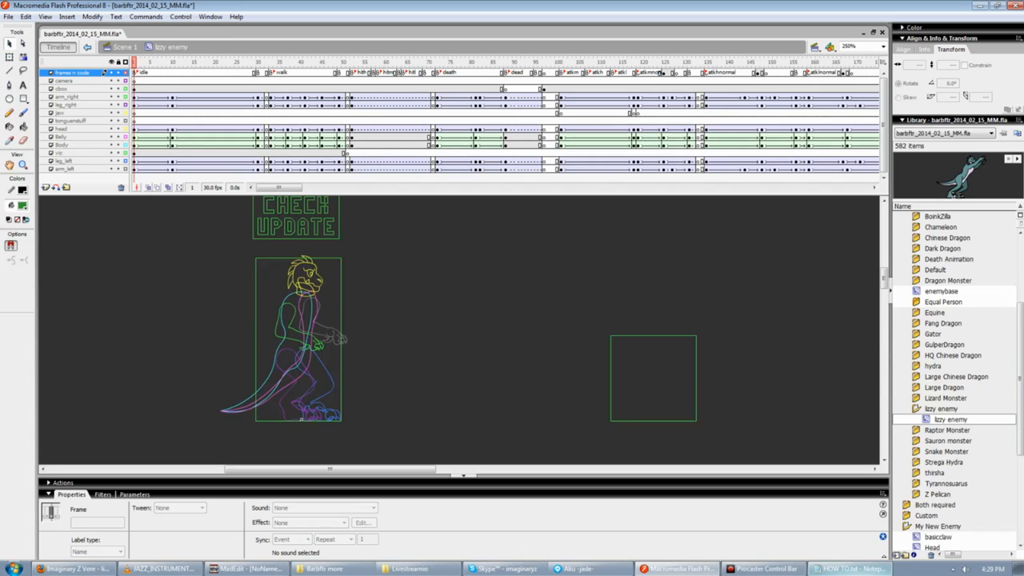
pyautogui.scroll(-5, 1020, 345)
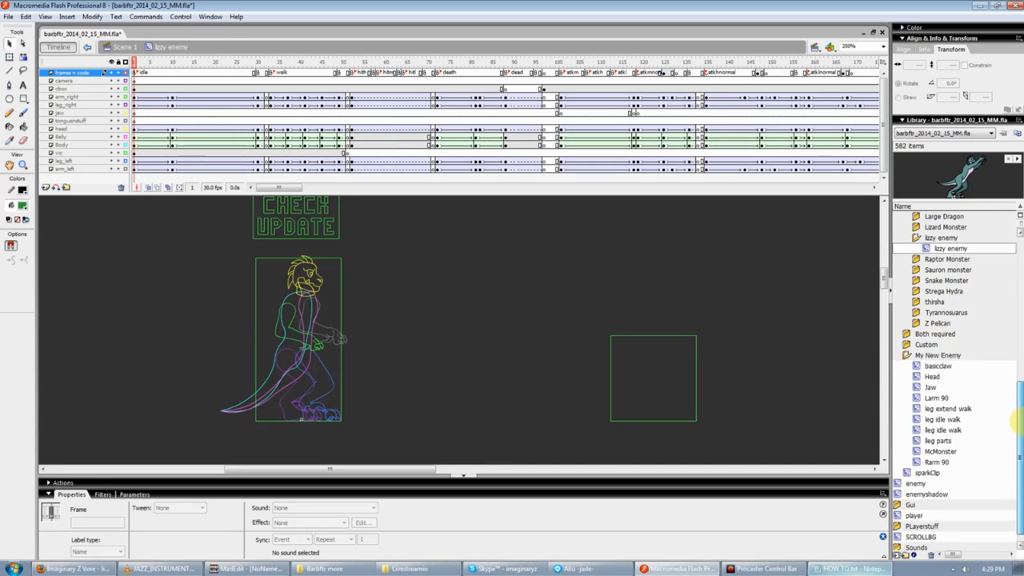
pyautogui.click(425, 213)
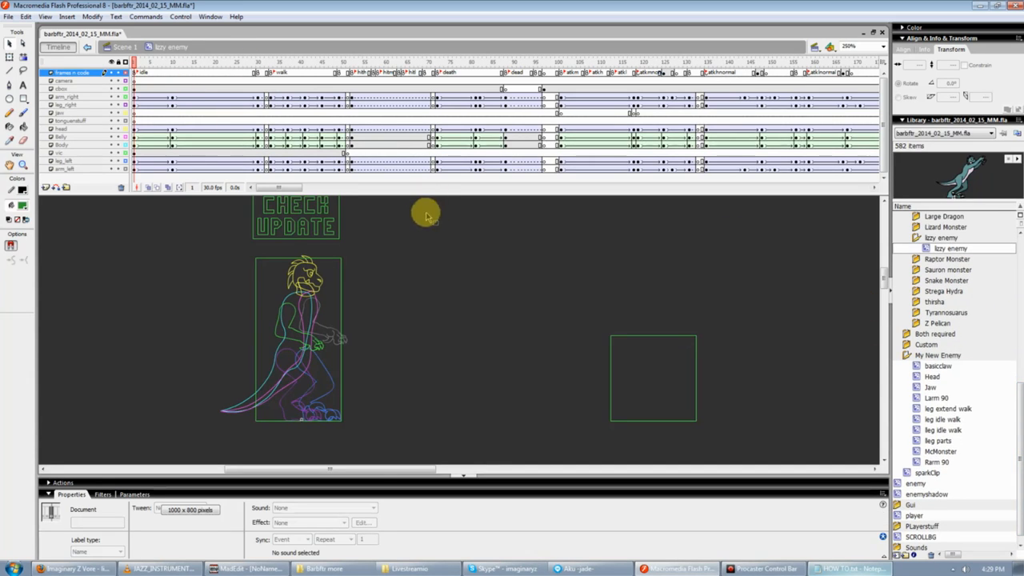
pyautogui.click(126, 62)
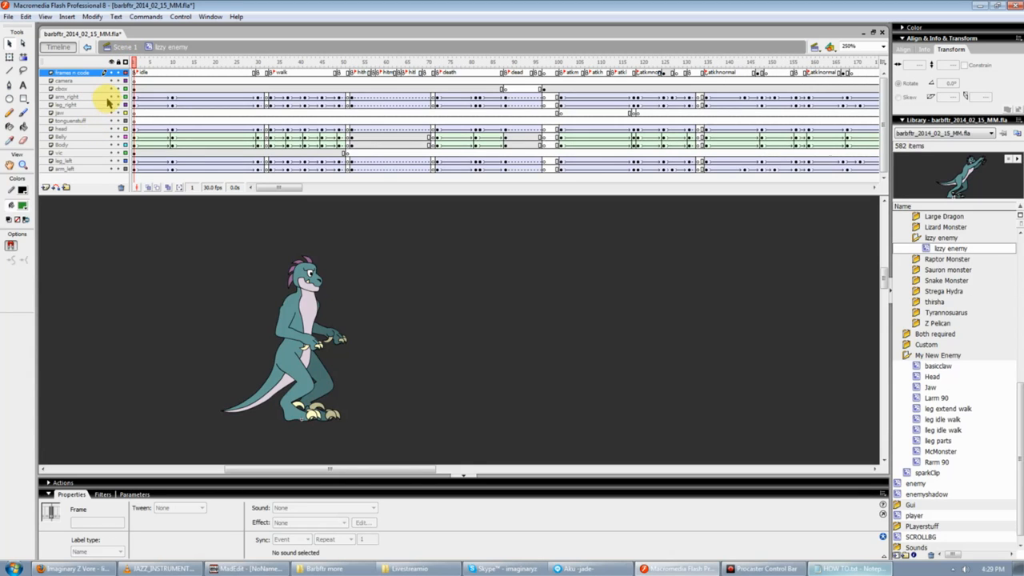
# - Hide the lizzy enemy's layers from arm_right down to arm_left and open the frame script of its "idle" label
pyautogui.moveTo(110, 99); pyautogui.dragTo(112, 156)
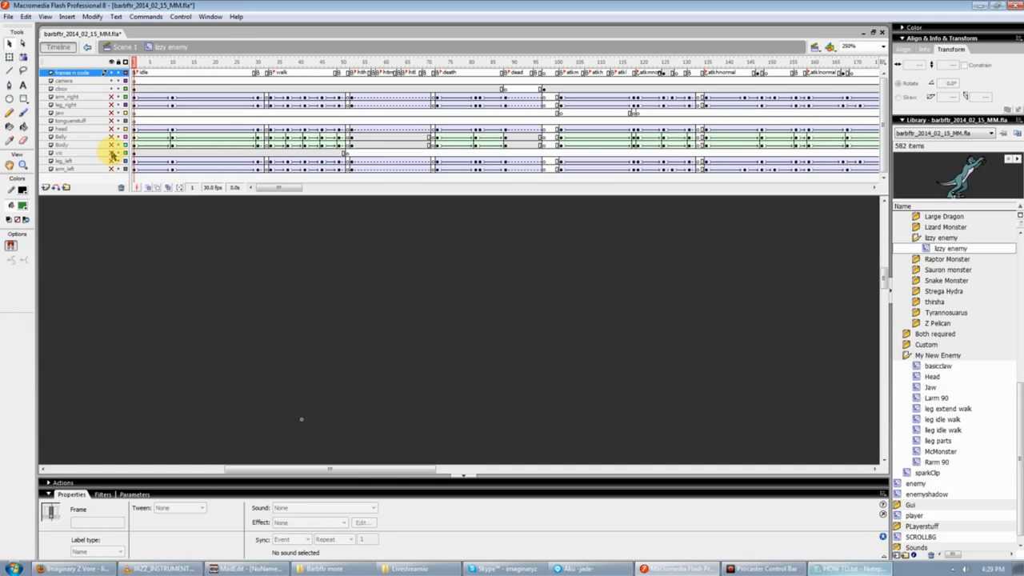
pyautogui.click(366, 311)
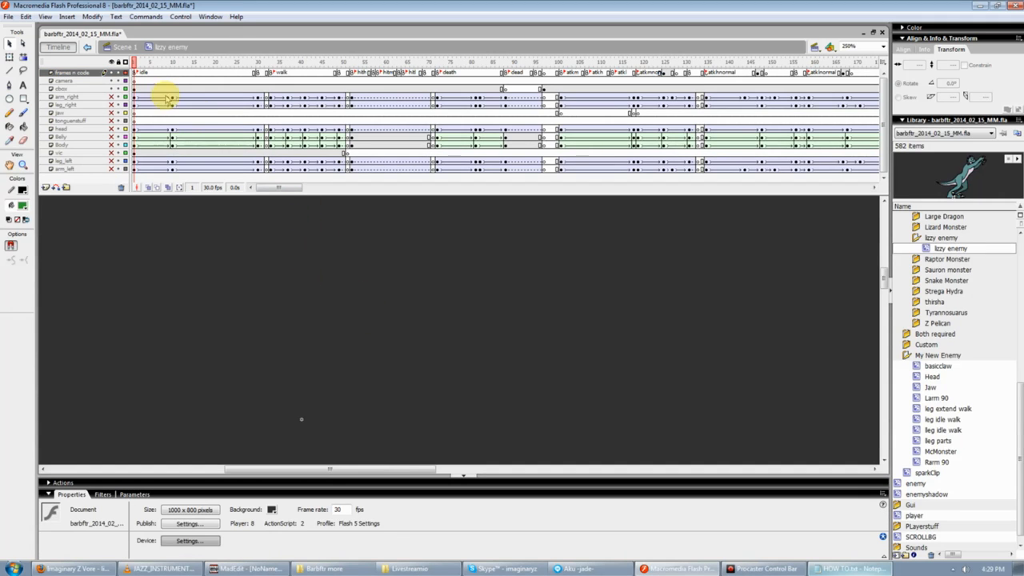
pyautogui.click(135, 73)
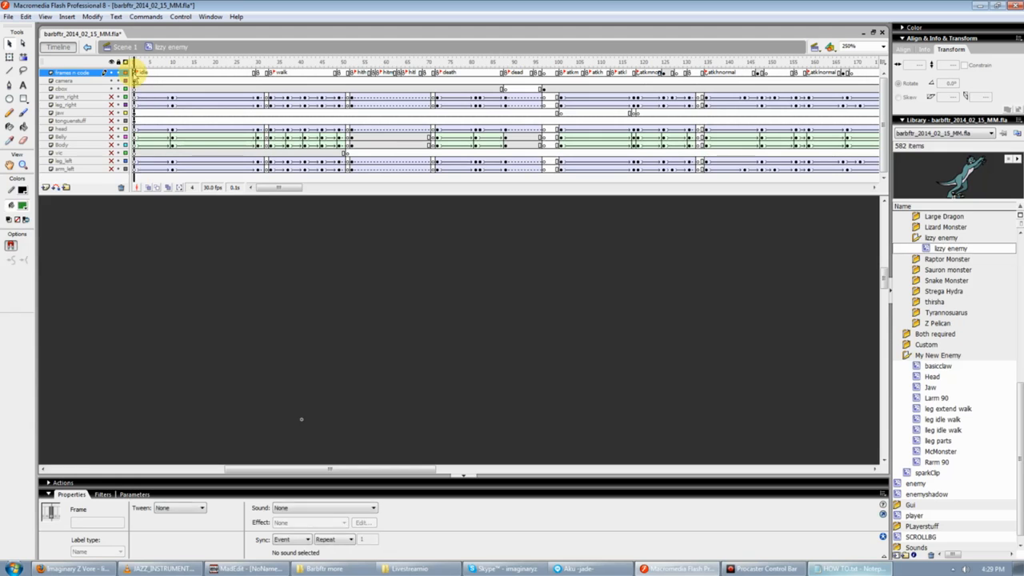
pyautogui.rightClick(135, 75)
pyautogui.click(135, 72)
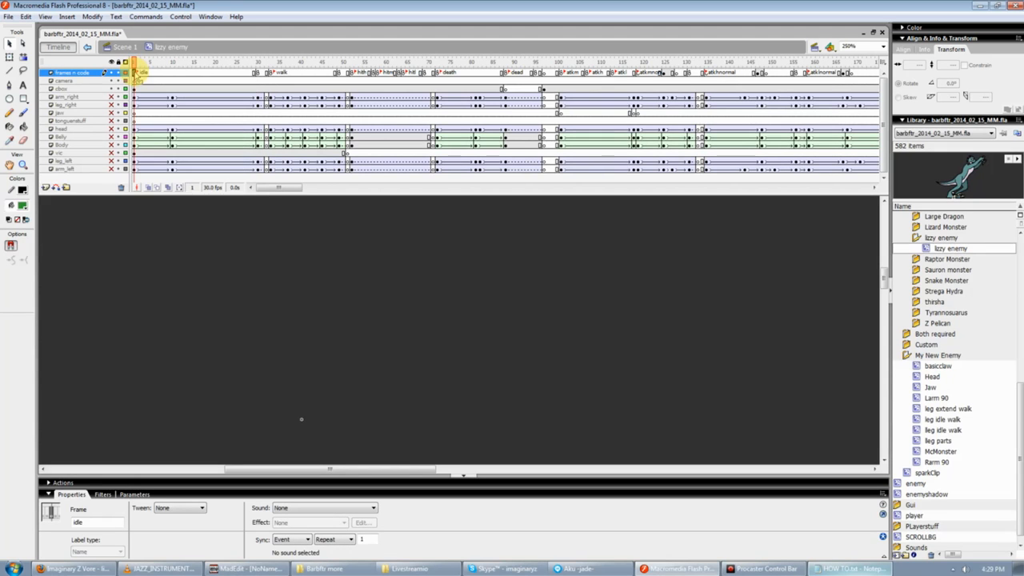
pyautogui.rightClick(135, 72)
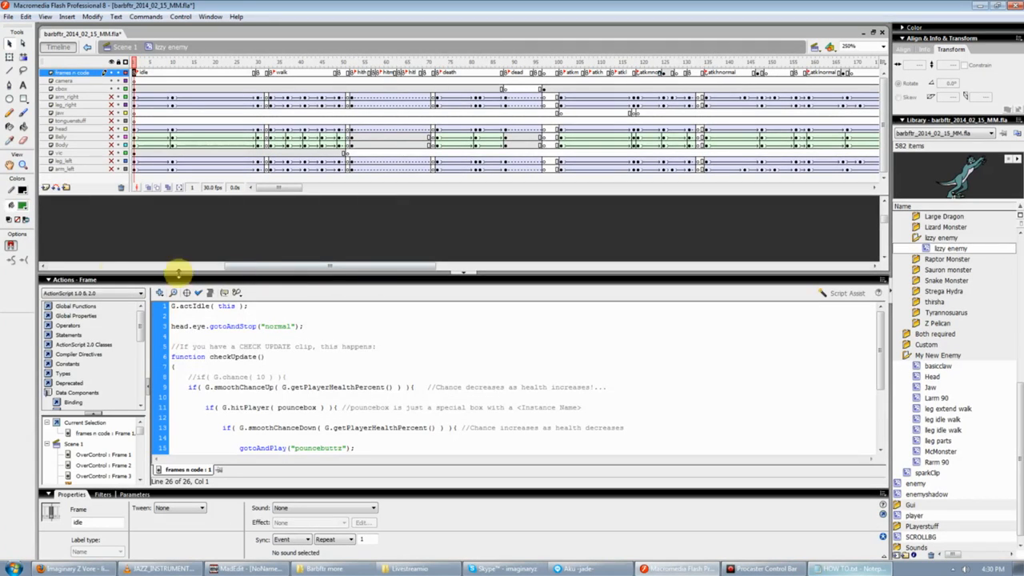
# - Undock the Actions panel and place it as a resized floating window over the stage, below the timeline
pyautogui.click(141, 235)
pyautogui.moveTo(141, 234); pyautogui.dragTo(192, 216)
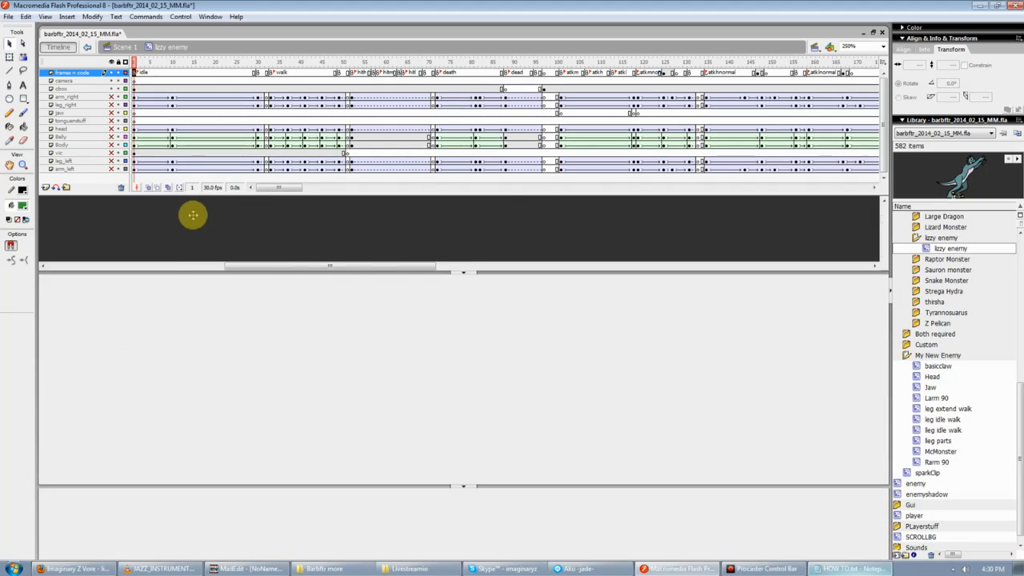
pyautogui.moveTo(509, 425); pyautogui.dragTo(688, 484)
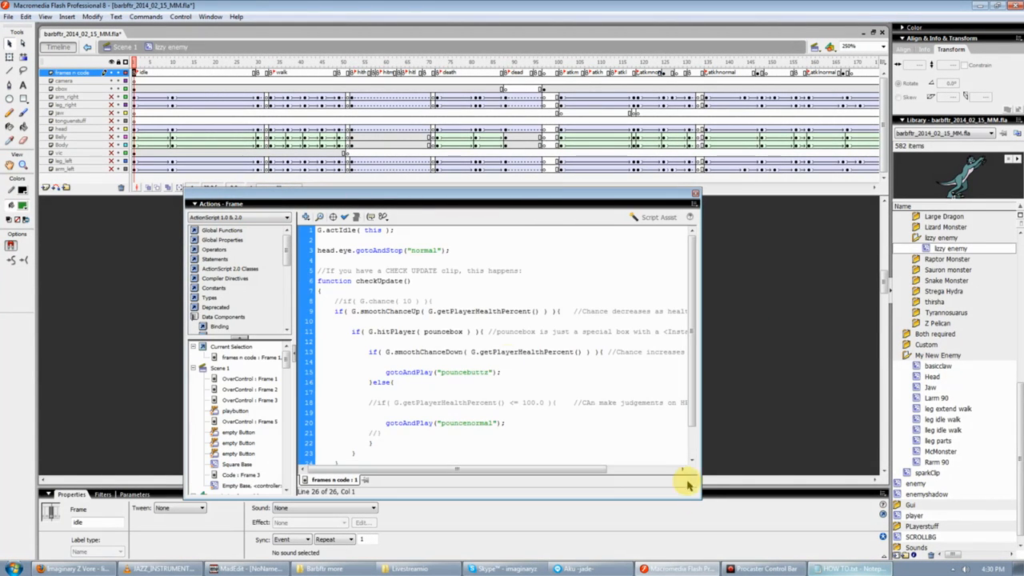
pyautogui.moveTo(273, 192); pyautogui.dragTo(471, 217)
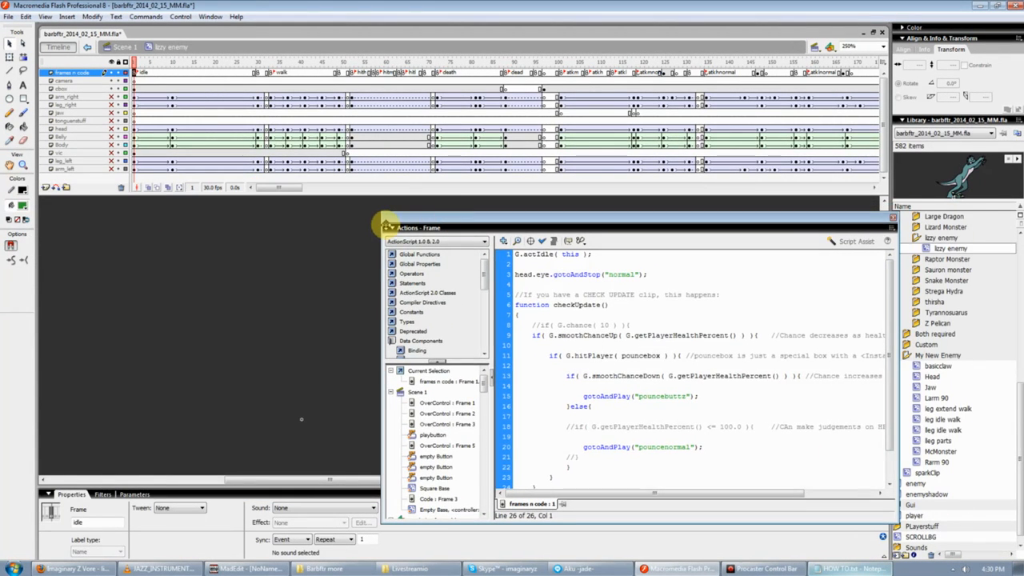
pyautogui.moveTo(385, 228); pyautogui.dragTo(357, 209)
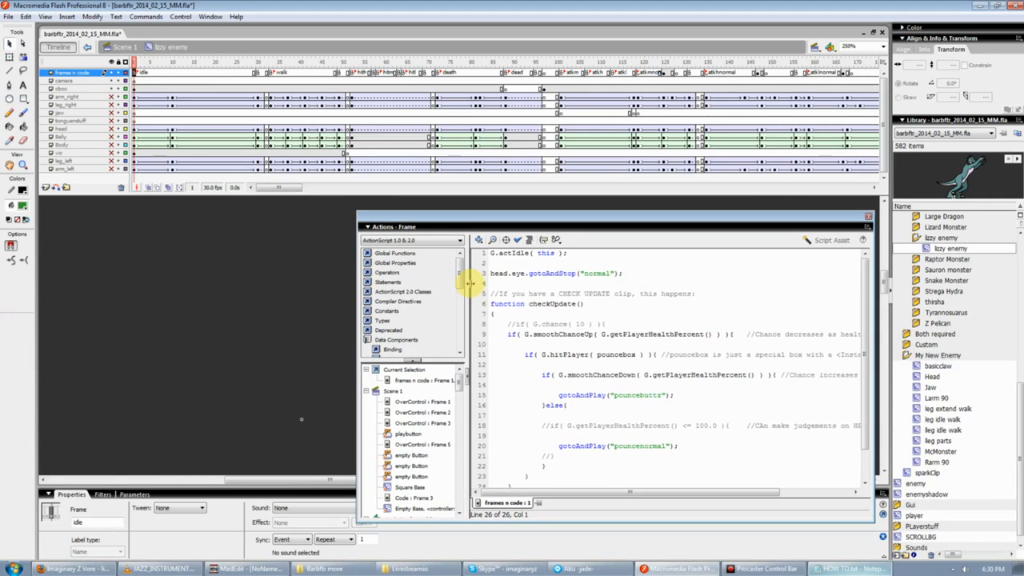
# - Examine the lizzy enemy's scripts on frame 30 and the "idle" frame, selecting the line G.actIdle( this );
pyautogui.click(256, 72)
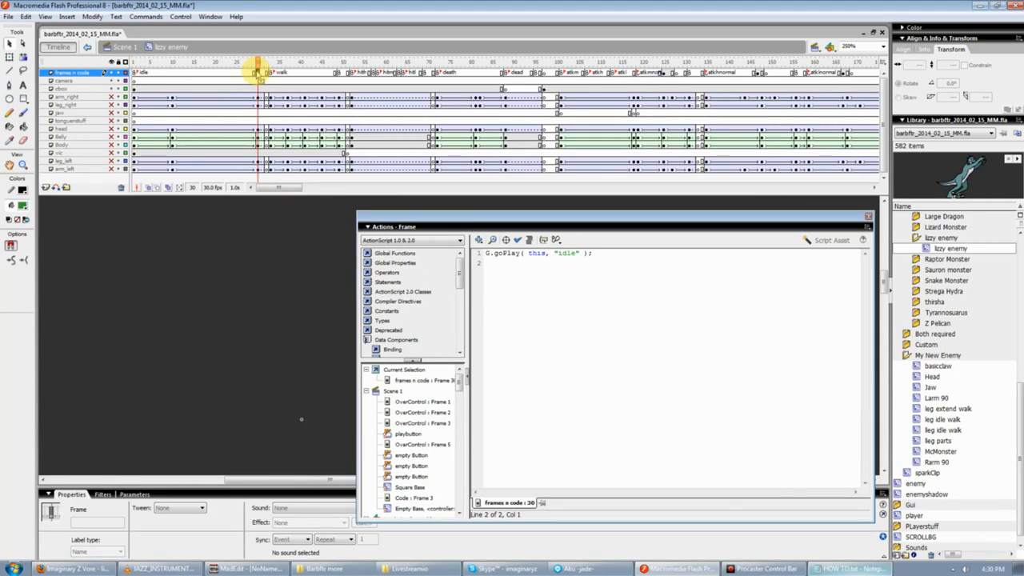
pyautogui.click(137, 73)
pyautogui.click(574, 249)
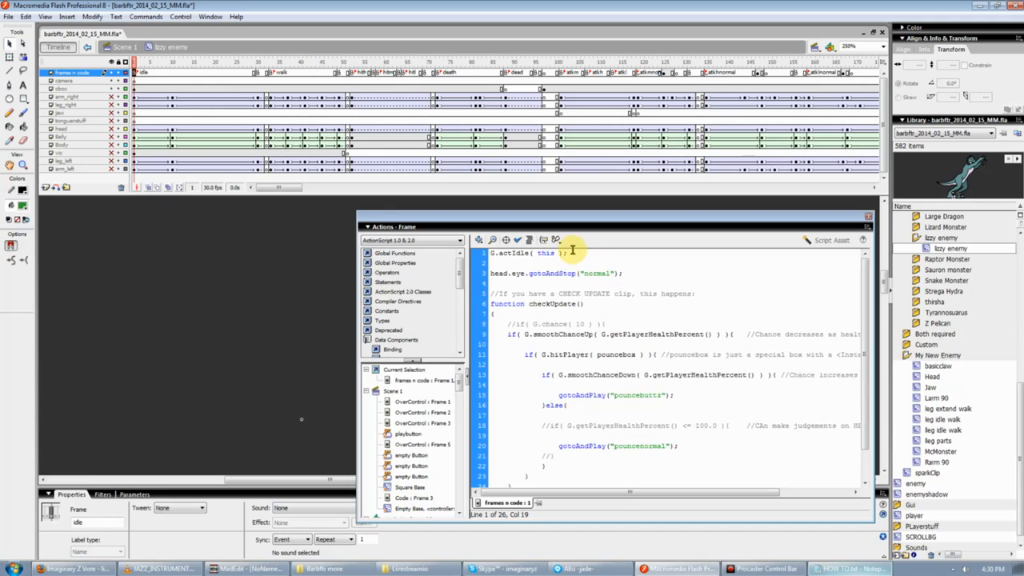
pyautogui.scroll(-2, 607, 318)
pyautogui.scroll(2, 612, 323)
pyautogui.moveTo(567, 254); pyautogui.dragTo(436, 251)
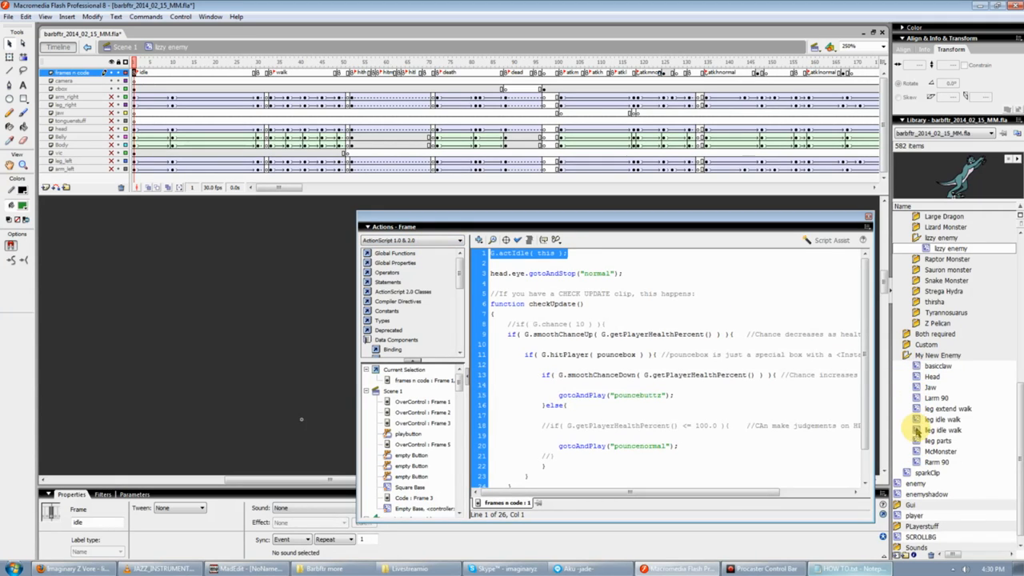
# - Copy the lizzy enemy's "walk" script, G.actMove( this, 3 );, into the "walk" frame of McMonster
pyautogui.doubleClick(919, 451)
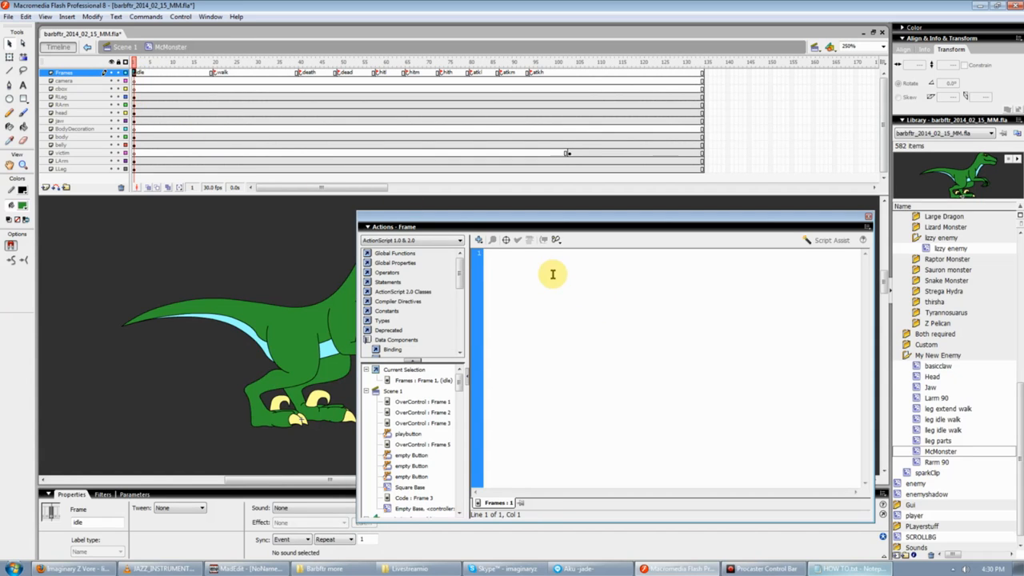
pyautogui.click(214, 72)
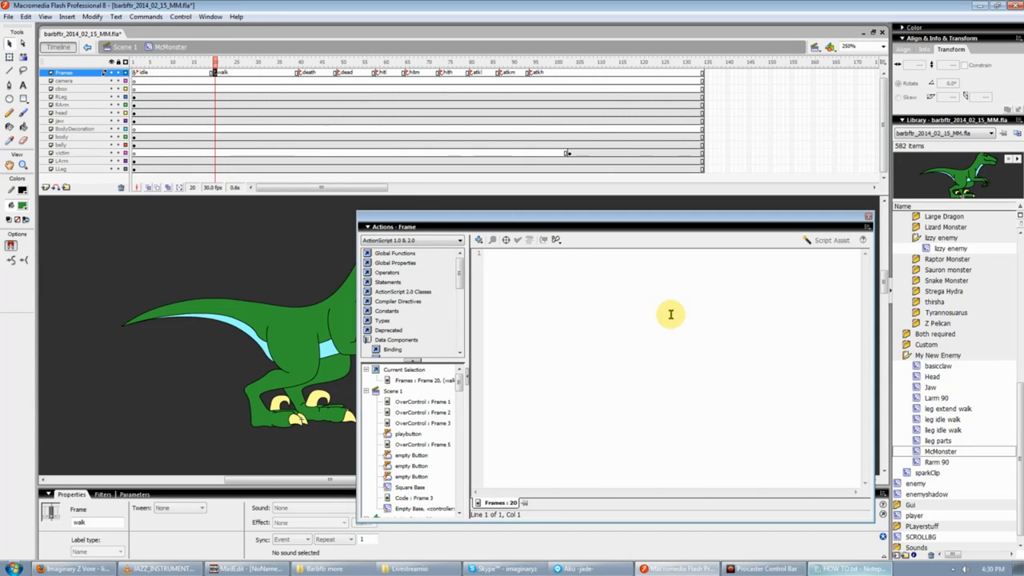
pyautogui.doubleClick(949, 248)
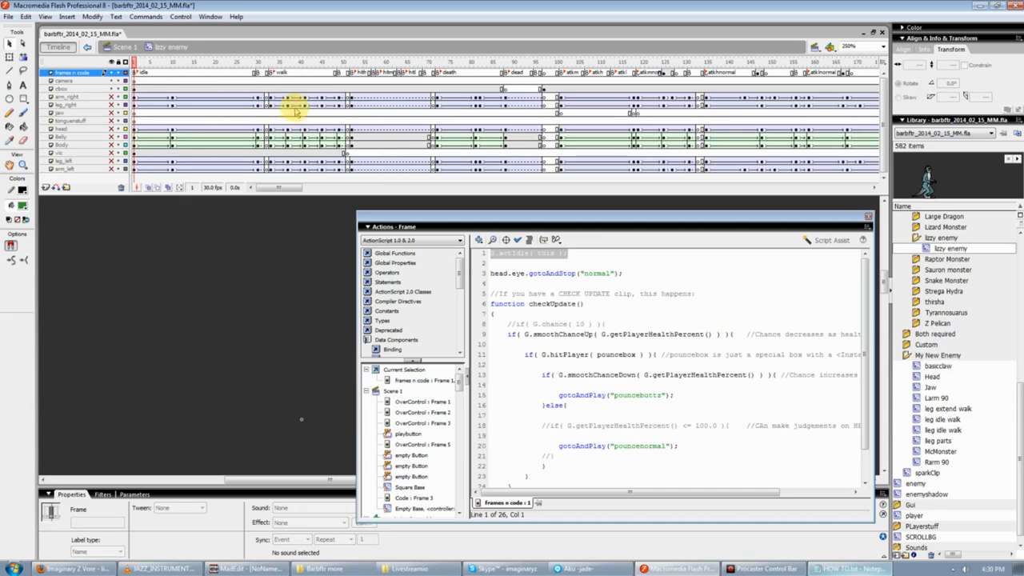
pyautogui.click(272, 73)
pyautogui.click(592, 256)
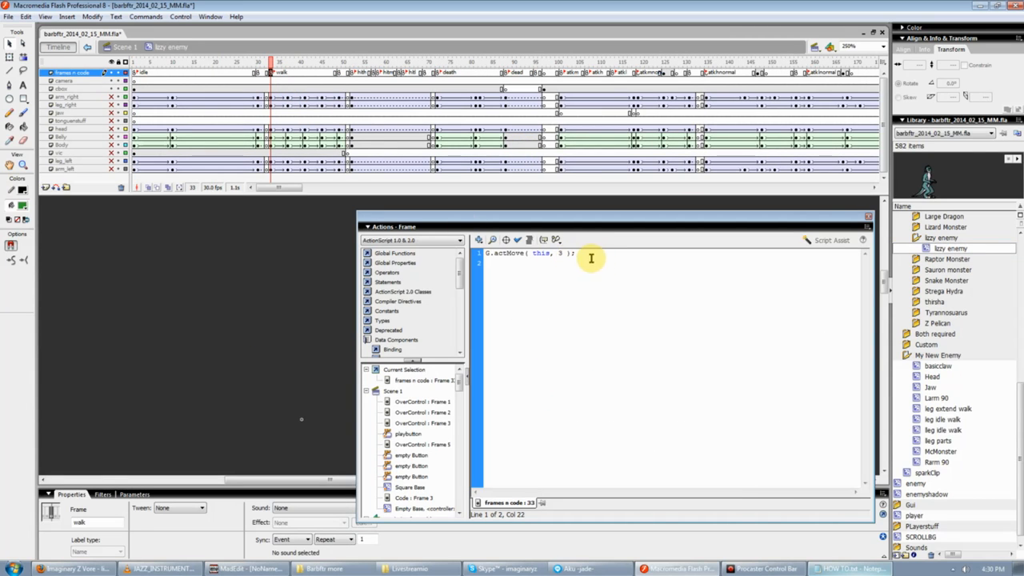
pyautogui.hotkey('ctrl', 'a')
pyautogui.hotkey('ctrl', 'c')
pyautogui.doubleClick(940, 451)
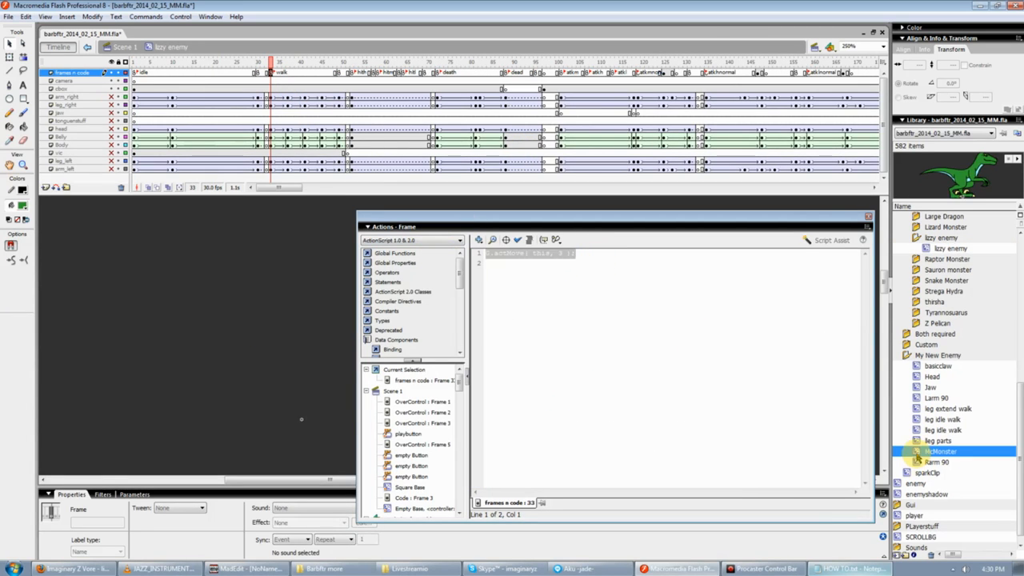
pyautogui.click(216, 72)
pyautogui.click(554, 295)
pyautogui.hotkey('ctrl', 'v')
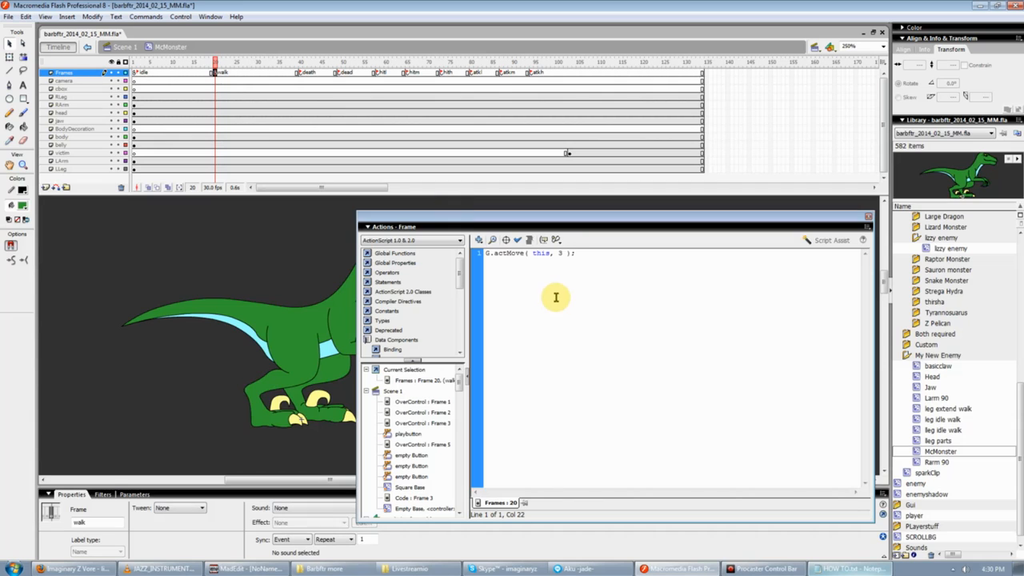
# - Collapse the lizzy enemy folder and open the Template symbol from Custom > Template Enemy at the start of its timeline
pyautogui.doubleClick(916, 238)
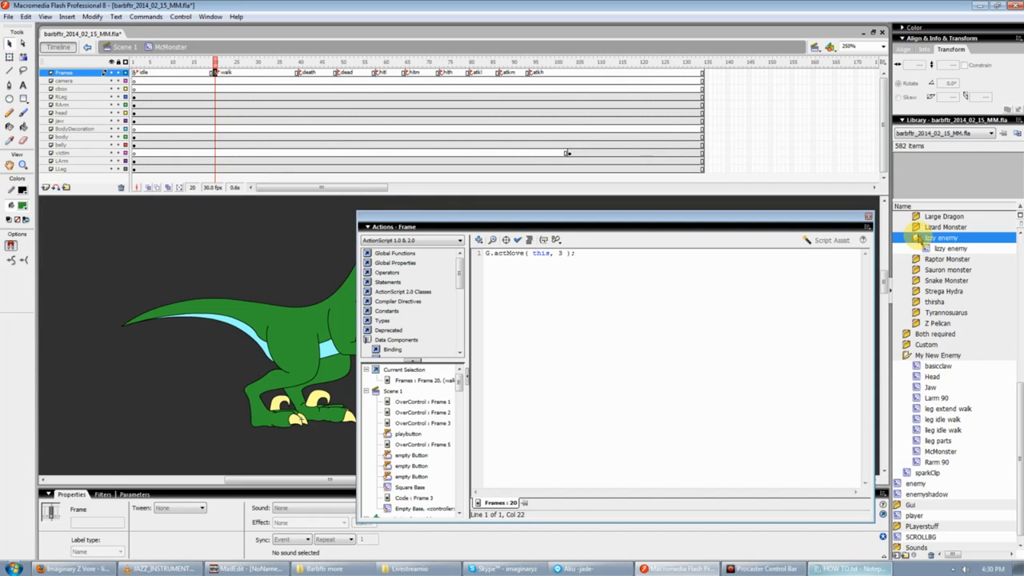
pyautogui.doubleClick(907, 334)
pyautogui.doubleClick(927, 355)
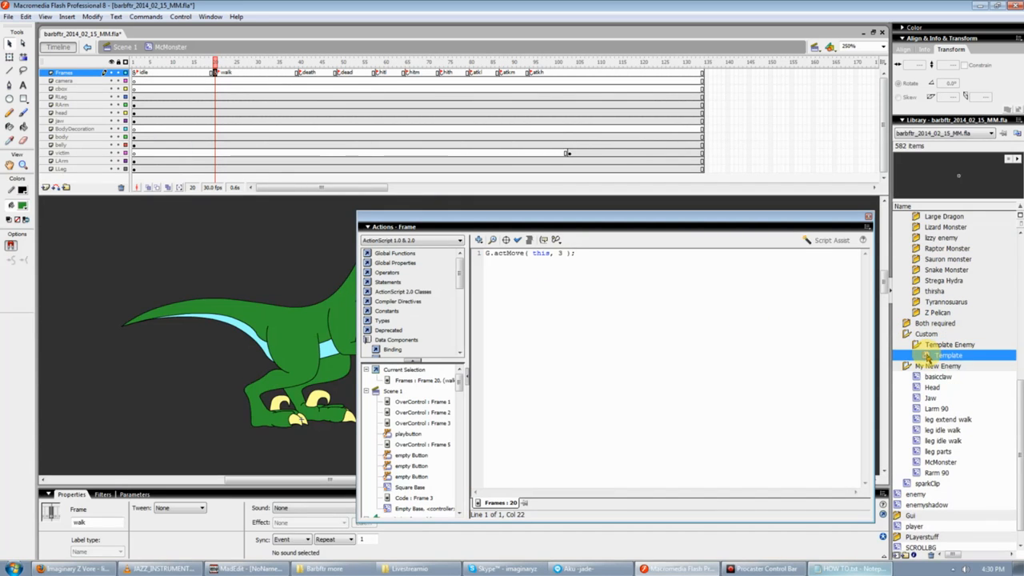
pyautogui.moveTo(504, 186); pyautogui.dragTo(183, 186)
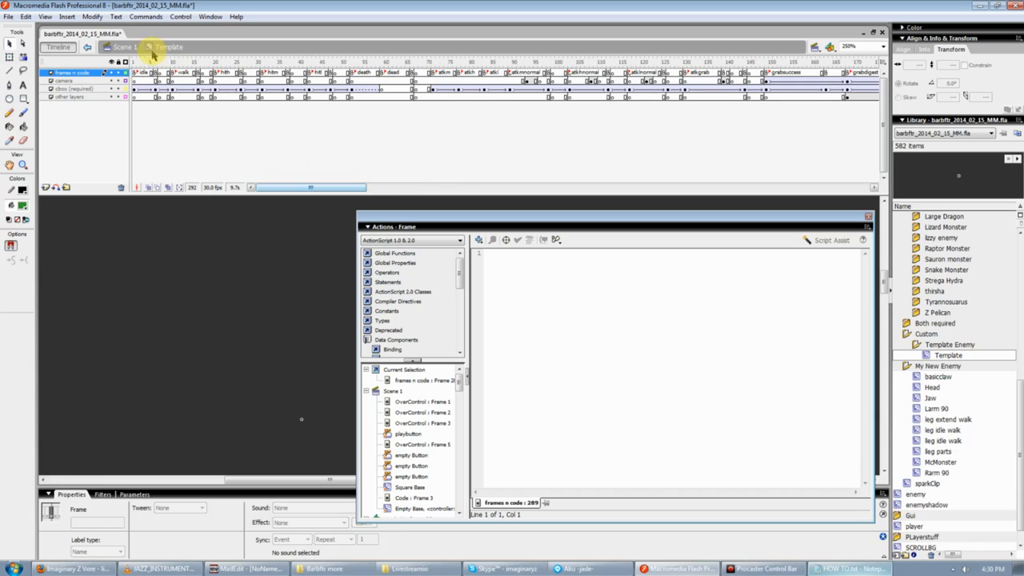
# - Copy the Template's commented "idle" script with G.actIdle( this ); into McMonster's "idle" frame
pyautogui.click(135, 72)
pyautogui.hotkey('ctrl', 'a')
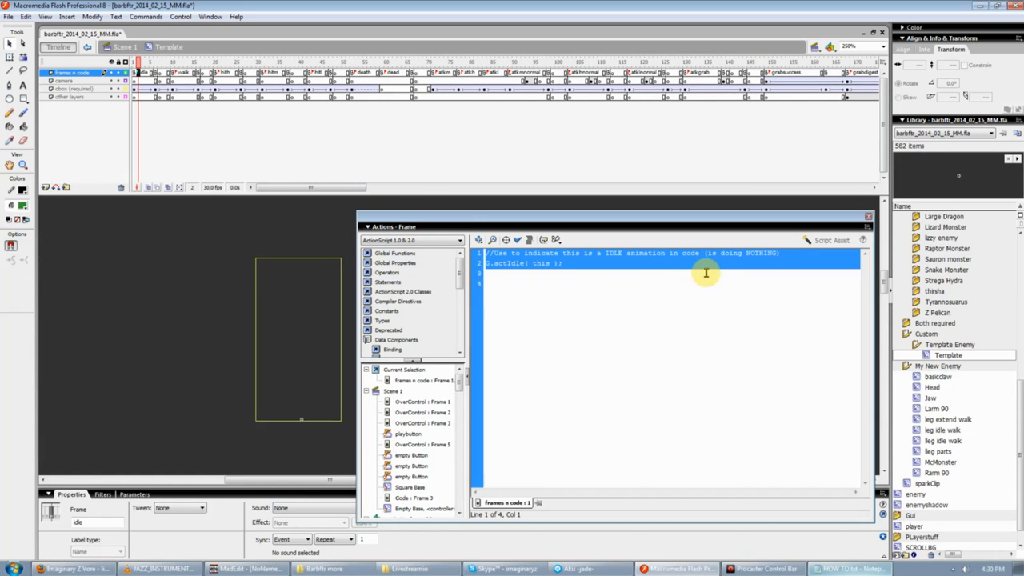
pyautogui.doubleClick(939, 463)
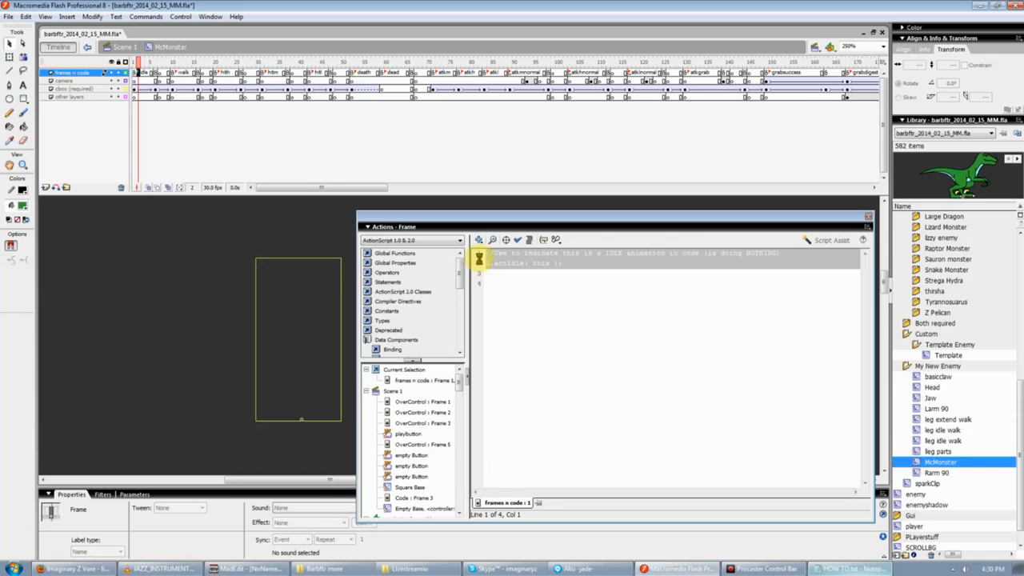
pyautogui.moveTo(628, 249); pyautogui.dragTo(335, 209)
pyautogui.write('//Use to indicate this is a IDLE animation in code (is doing NOTHING) G.actIdle( this );')
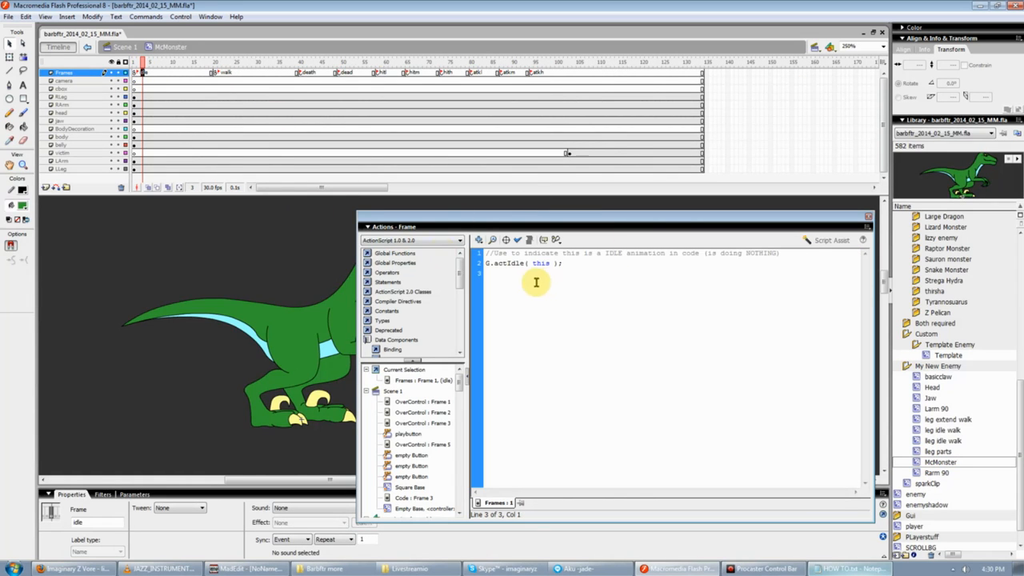
# - Copy the Template's commented "walk" script with G.actMove( this, 3 ); into McMonster's "walk" frame, replacing the script there
pyautogui.click(925, 354)
pyautogui.doubleClick(925, 354)
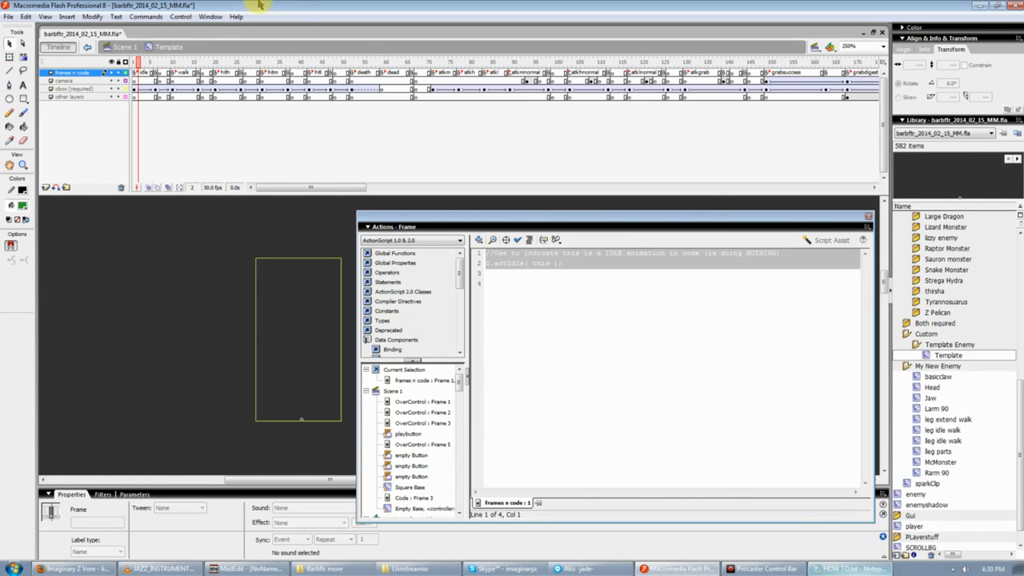
pyautogui.click(186, 72)
pyautogui.moveTo(590, 272); pyautogui.dragTo(462, 250)
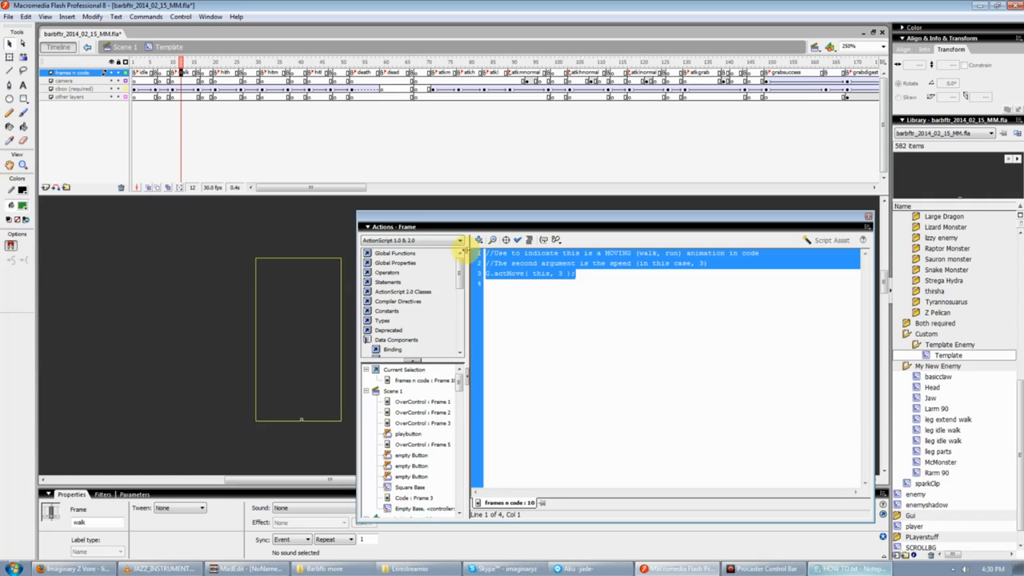
pyautogui.doubleClick(914, 462)
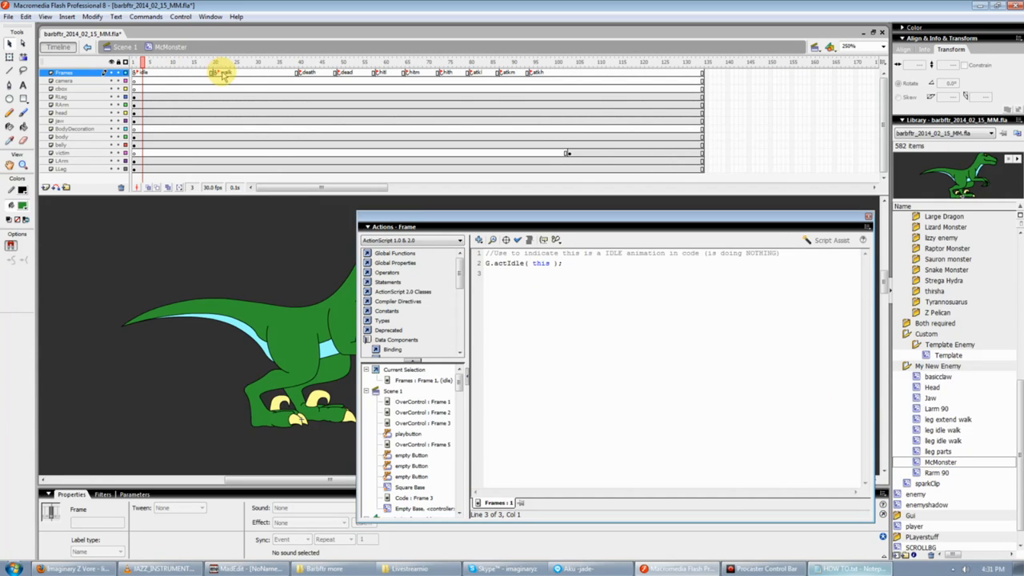
pyautogui.click(220, 73)
# - Set the movement speed to 4 in McMonster's "walk" script, in both the G.actMove call and its comment
pyautogui.click(560, 274)
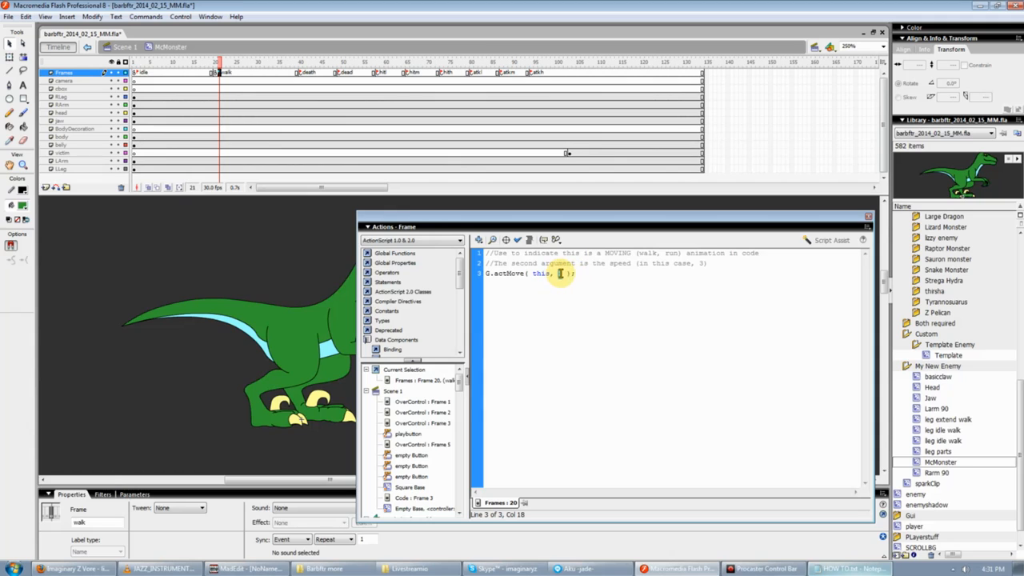
pyautogui.write('4')
pyautogui.click(698, 263)
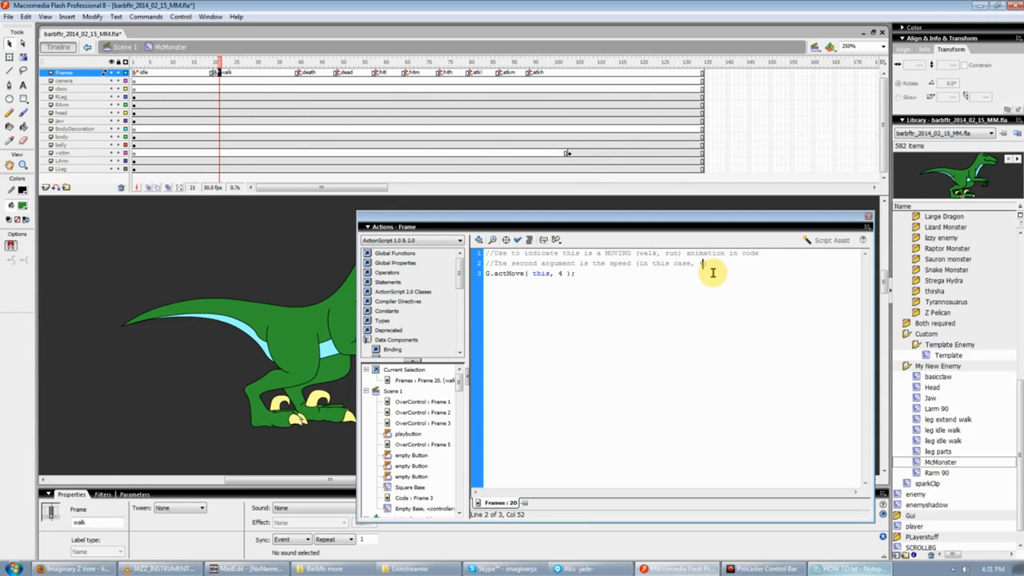
pyautogui.write('4)')
pyautogui.press('Down')
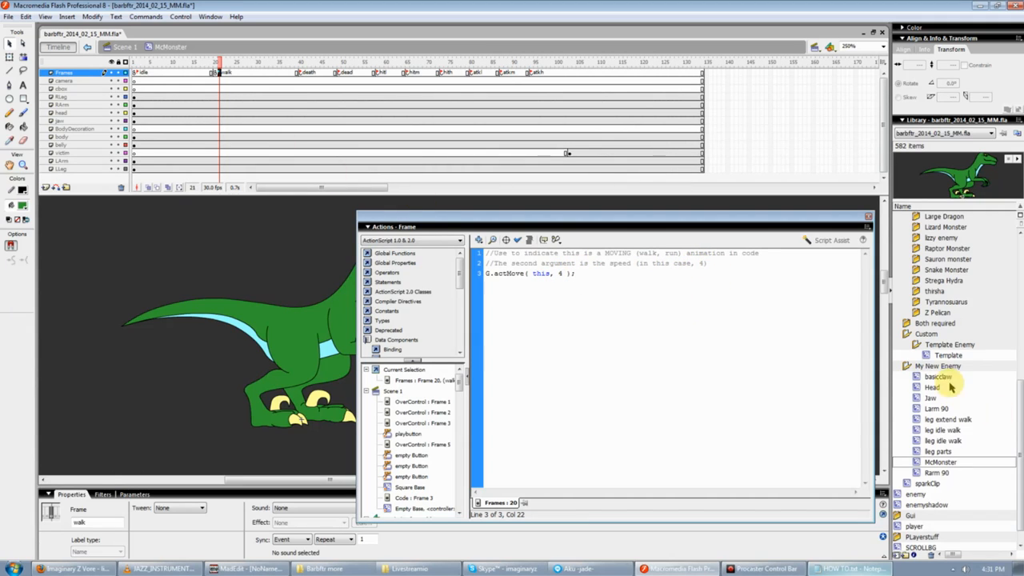
# - Copy the Template's entire commented "death" script into McMonster's "death" frame
pyautogui.doubleClick(948, 355)
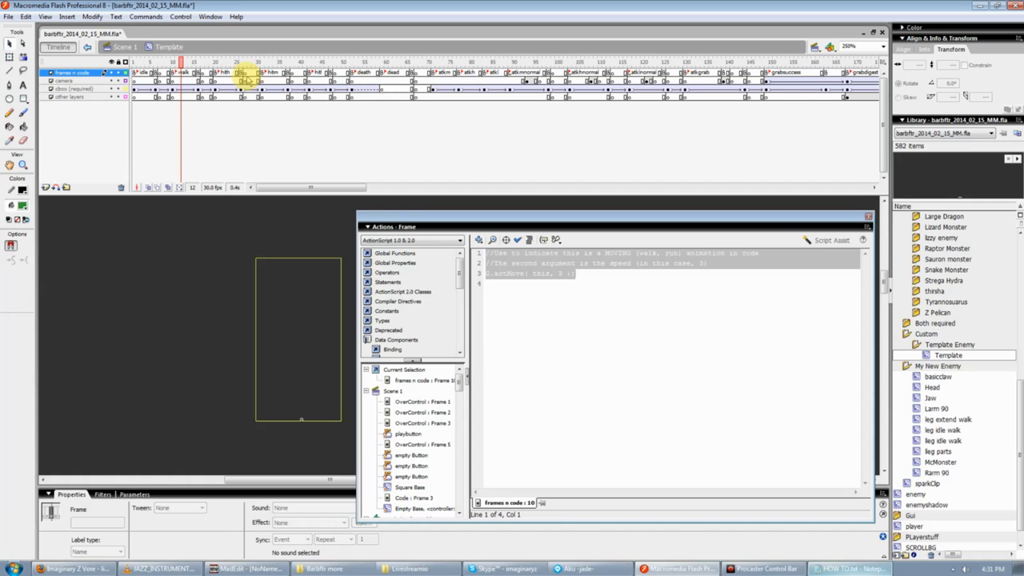
pyautogui.click(366, 73)
pyautogui.click(605, 354)
pyautogui.hotkey('ctrl', 'a')
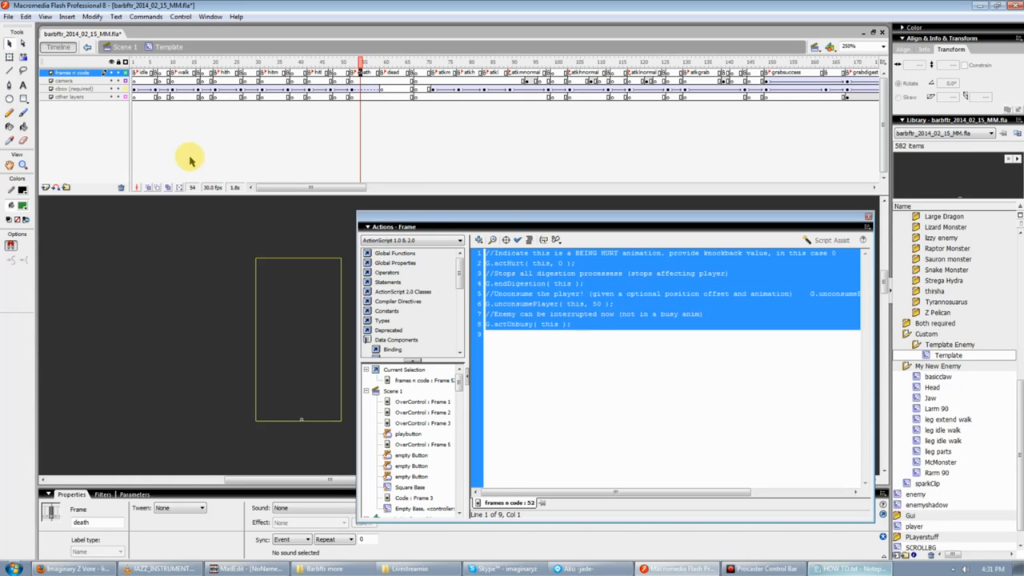
pyautogui.doubleClick(939, 461)
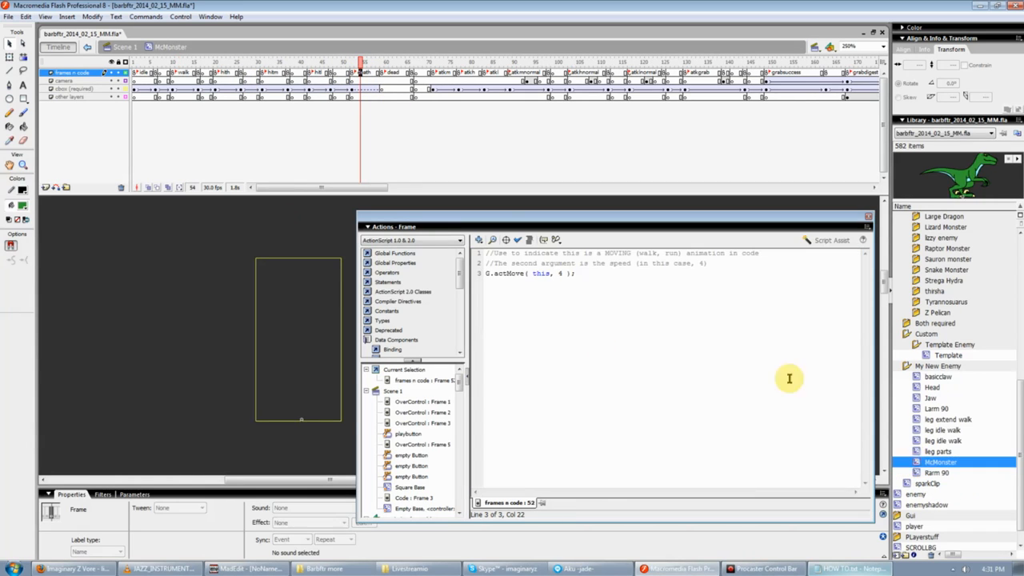
pyautogui.click(309, 65)
pyautogui.click(583, 279)
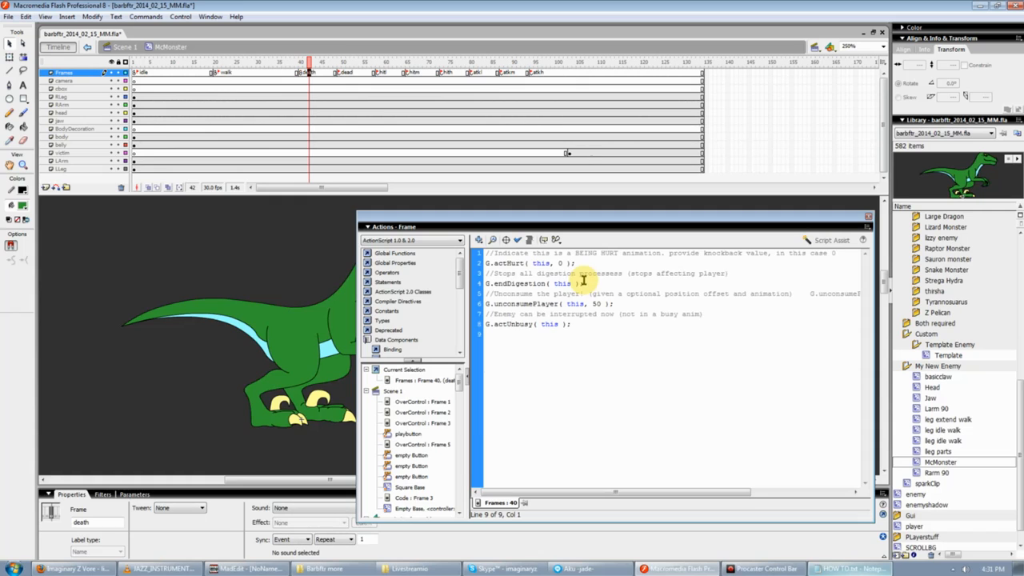
# - Separate the commented blocks of McMonster's "death" script with blank lines
pyautogui.press('Return')
pyautogui.click(605, 292)
pyautogui.press('Return')
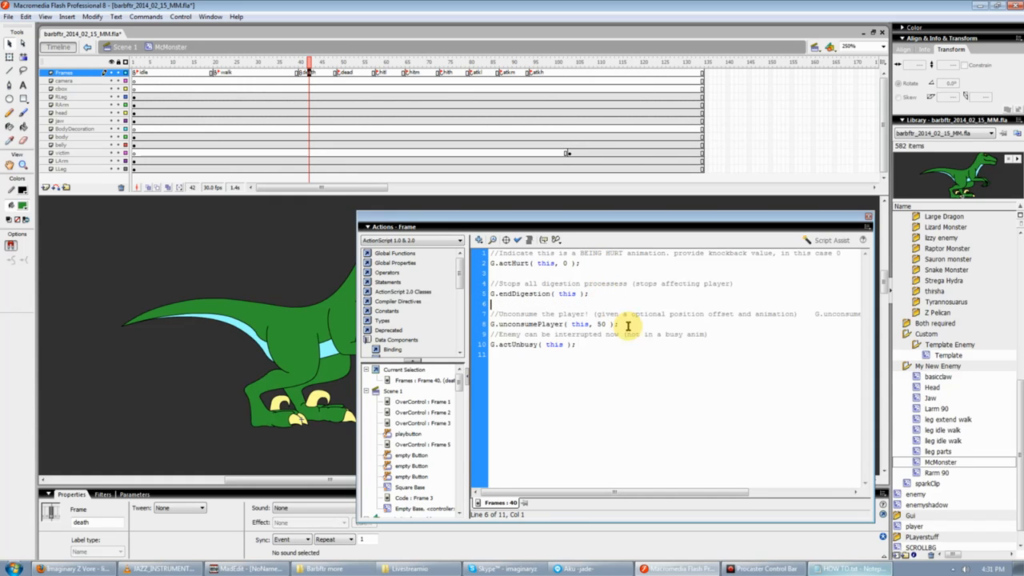
pyautogui.click(639, 326)
pyautogui.press('Return')
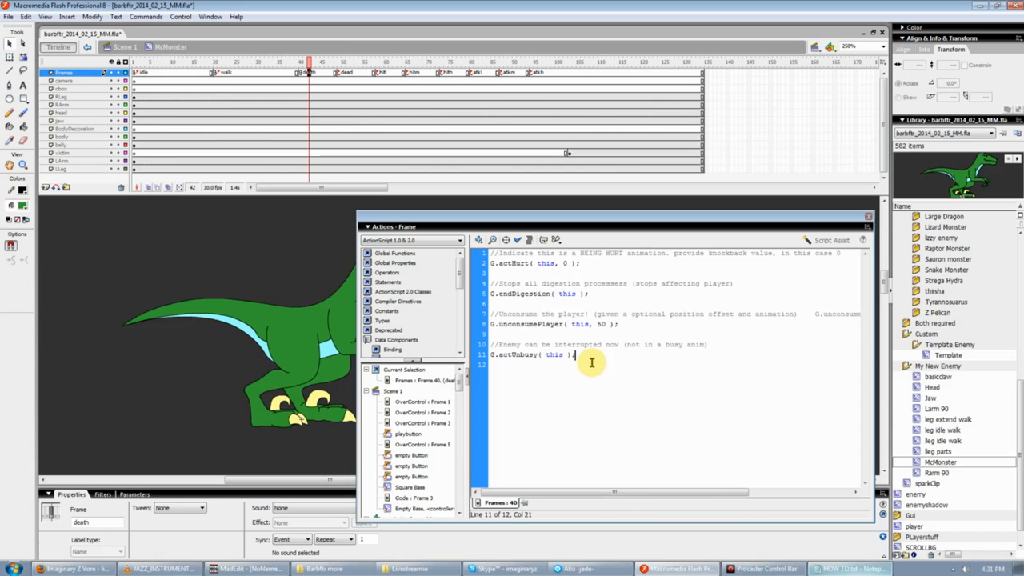
# - Copy the Template's commented "dead" script with G.actHurt( this, 0 ); into McMonster's "dead" frame
pyautogui.click(339, 72)
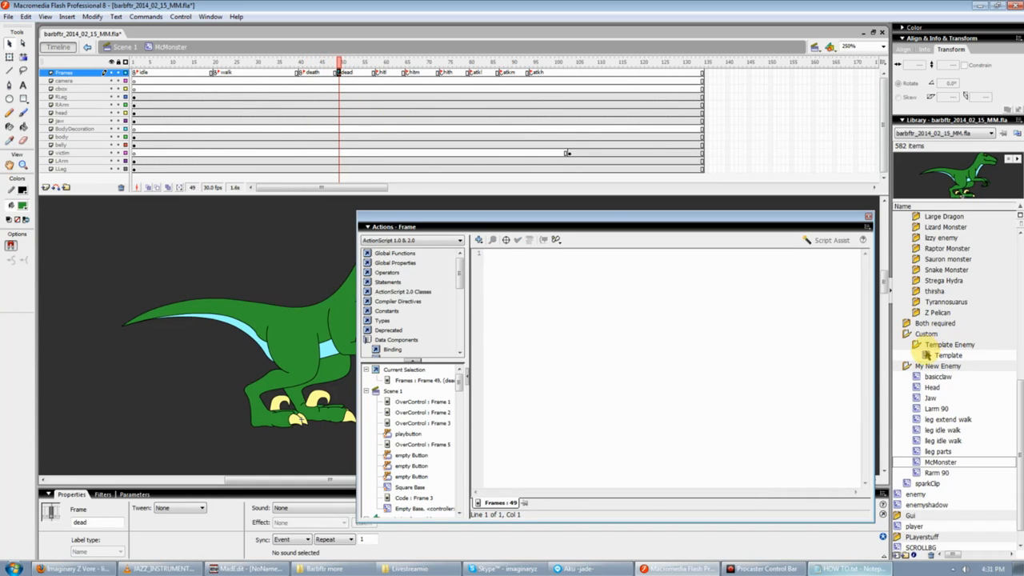
pyautogui.doubleClick(927, 354)
pyautogui.click(387, 72)
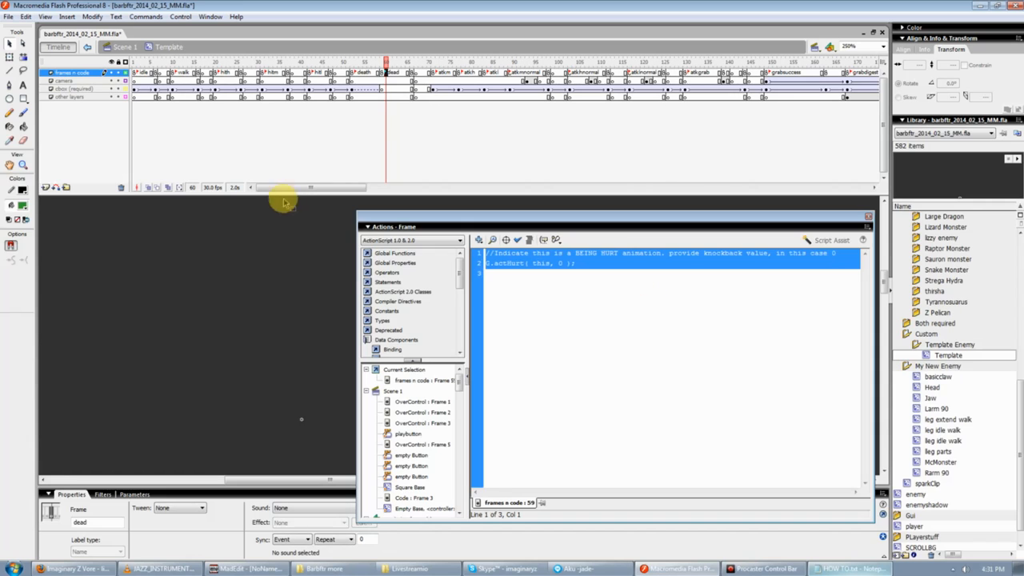
pyautogui.click(916, 473)
pyautogui.doubleClick(912, 461)
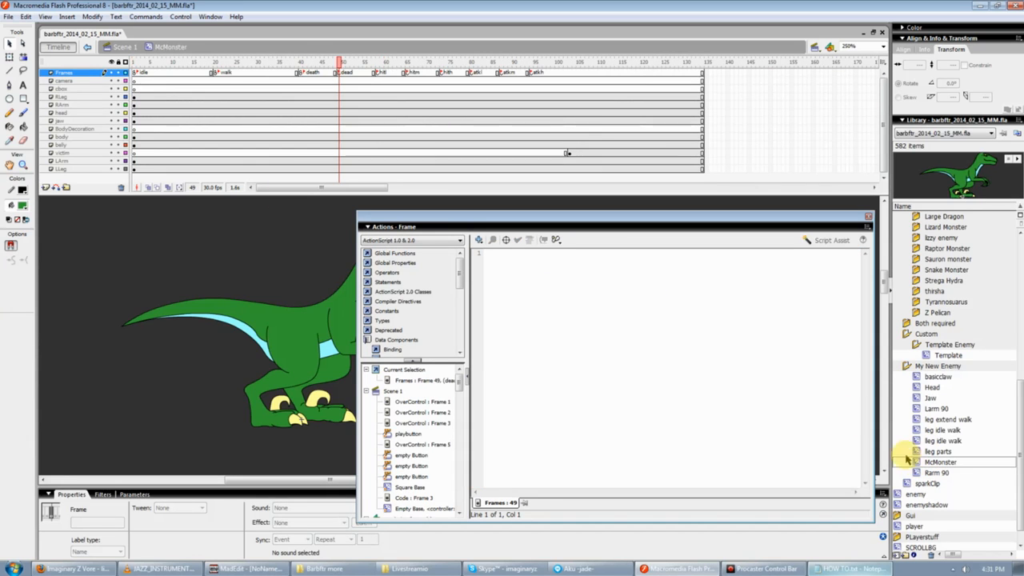
pyautogui.click(340, 73)
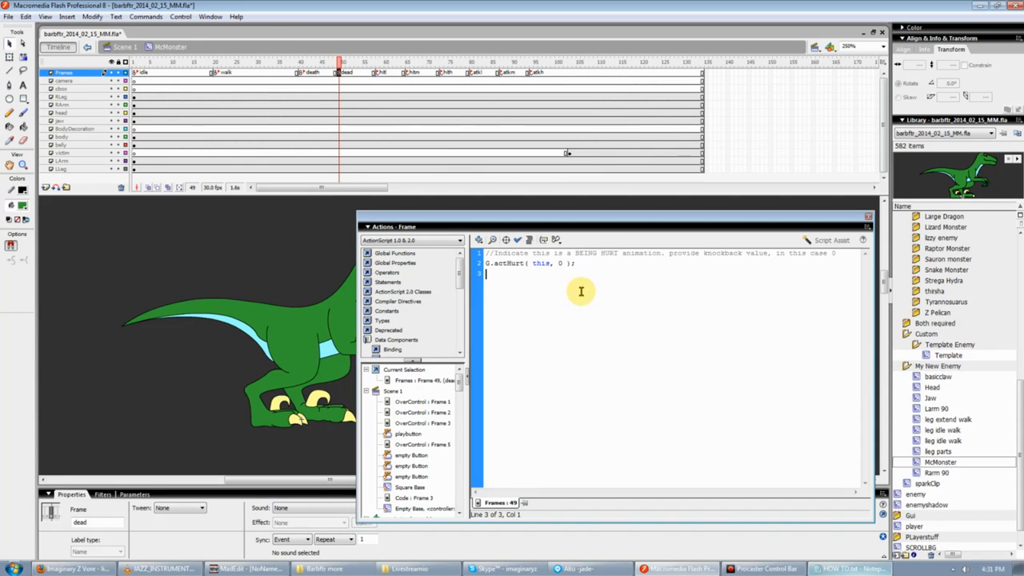
# - Copy the Template's commented "hith" script with G.actHurt( this, 4 ); into McMonster's "hitl" frame
pyautogui.doubleClick(928, 354)
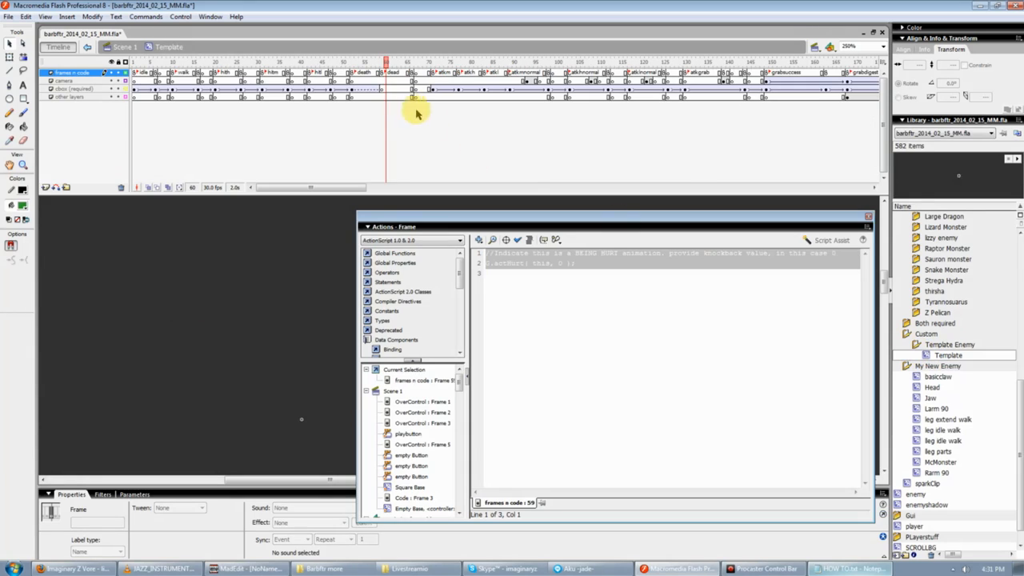
pyautogui.click(220, 70)
pyautogui.click(613, 327)
pyautogui.hotkey('ctrl', 'a')
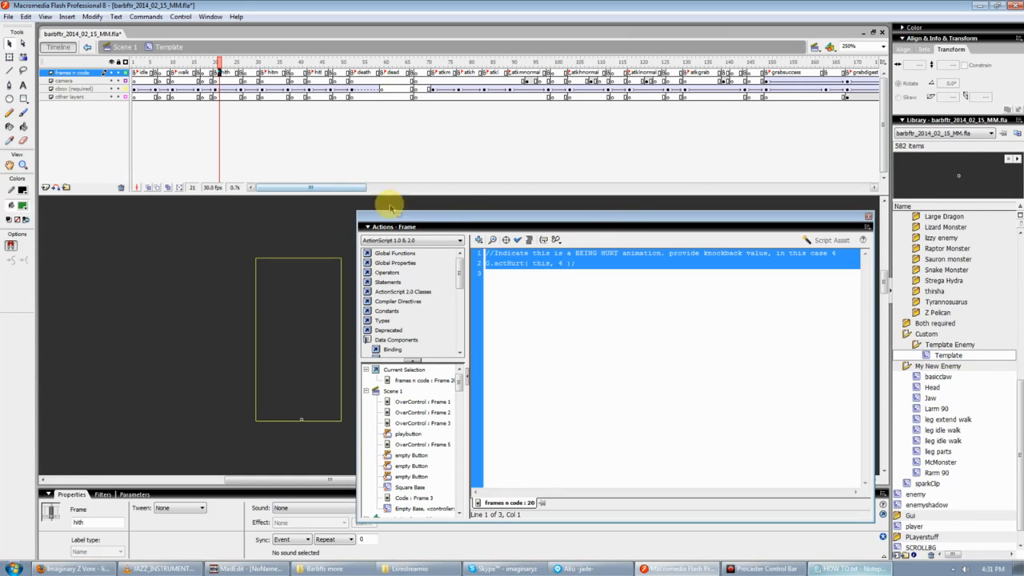
pyautogui.click(273, 72)
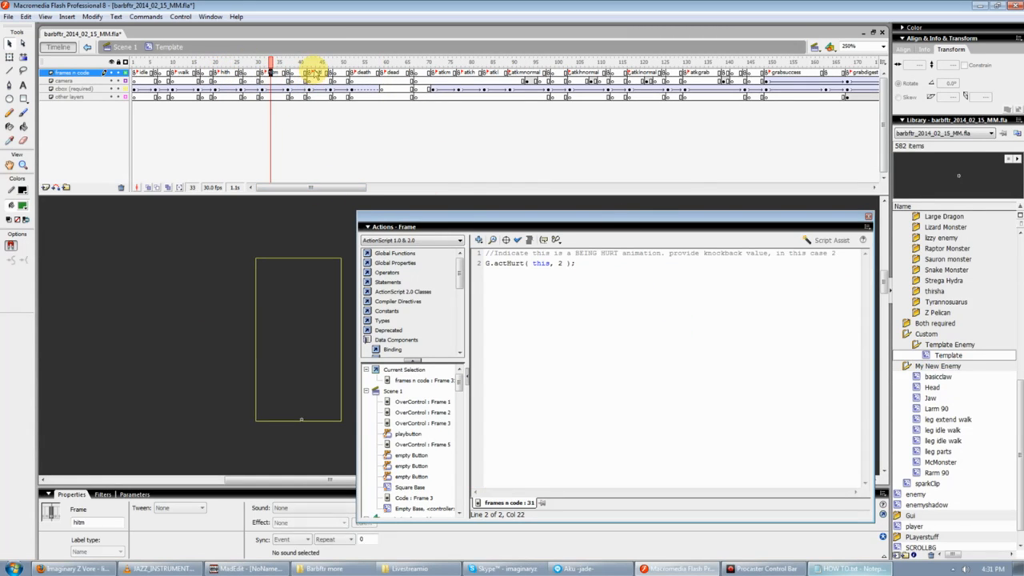
pyautogui.click(313, 72)
pyautogui.click(433, 72)
pyautogui.click(446, 71)
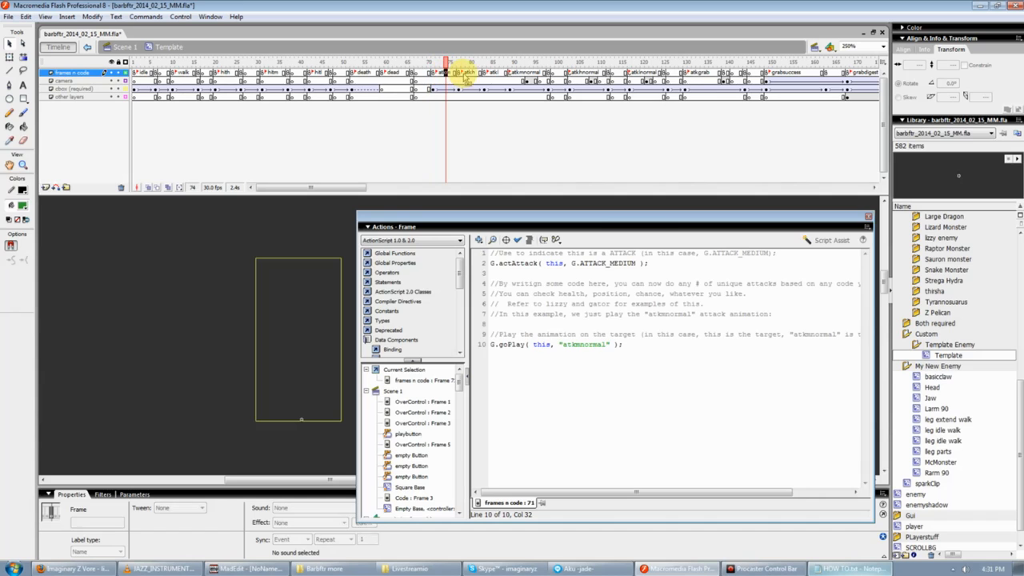
pyautogui.click(916, 461)
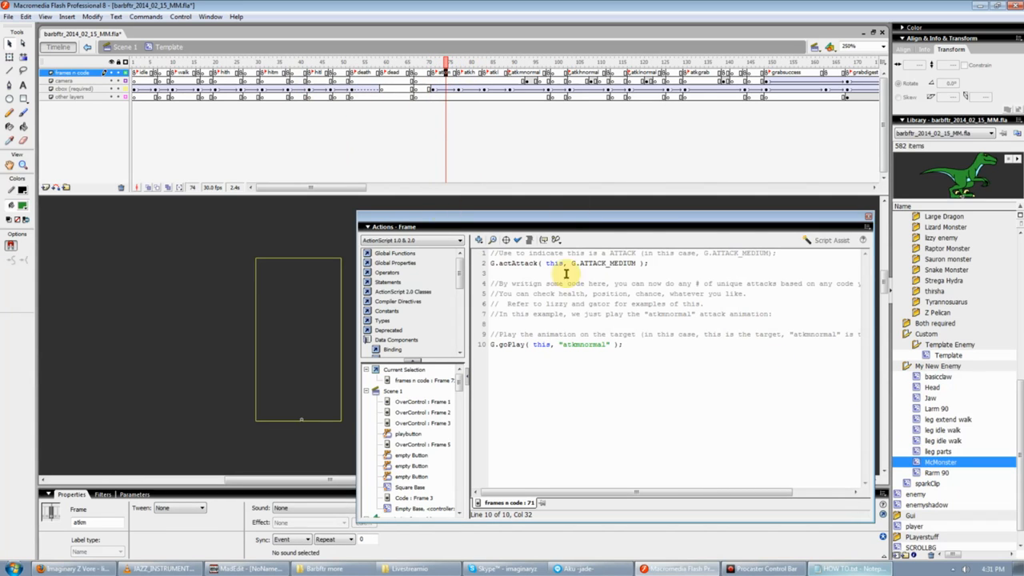
pyautogui.doubleClick(932, 462)
pyautogui.click(386, 74)
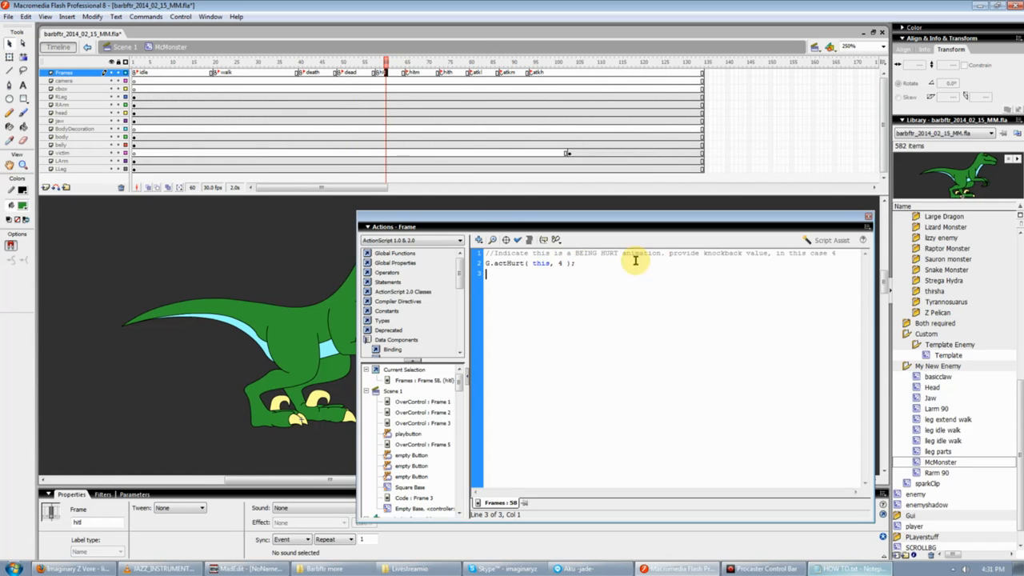
# - Set the knockback value to 0 in McMonster's "hitl" script, in both the G.actHurt call and its comment
pyautogui.write('0')
pyautogui.moveTo(587, 263); pyautogui.dragTo(670, 252)
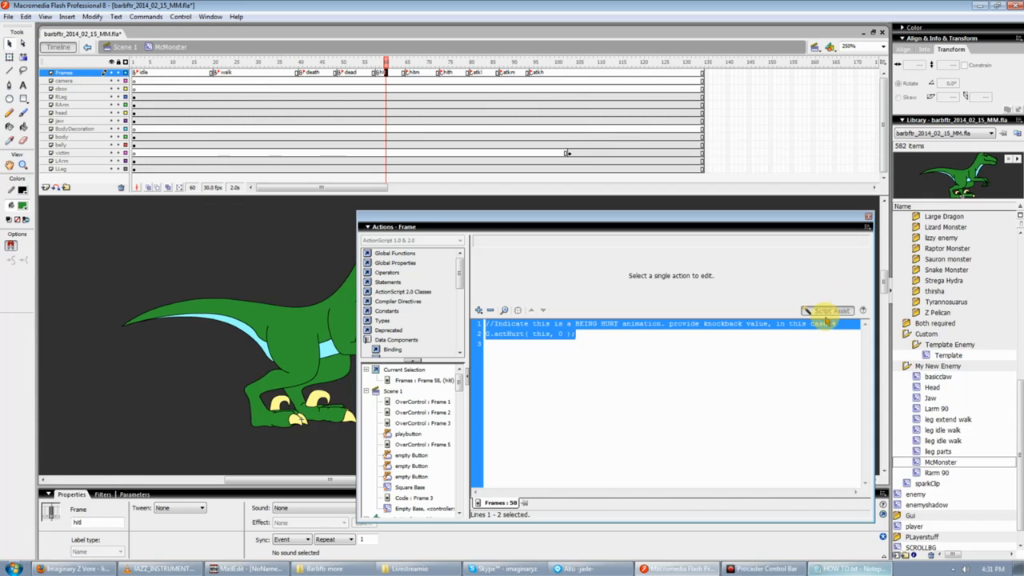
pyautogui.click(825, 310)
pyautogui.click(842, 253)
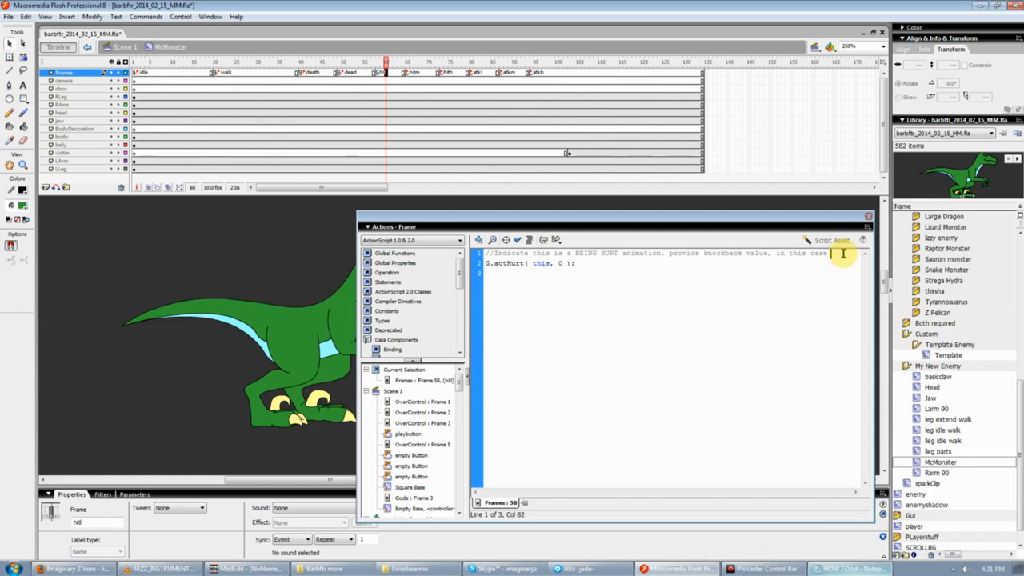
# - Copy McMonster's "hitl" script with G.actHurt( this, 0 ); into its "hitm" and "hith" frames
pyautogui.hotkey('ctrl', 'a')
pyautogui.click(420, 73)
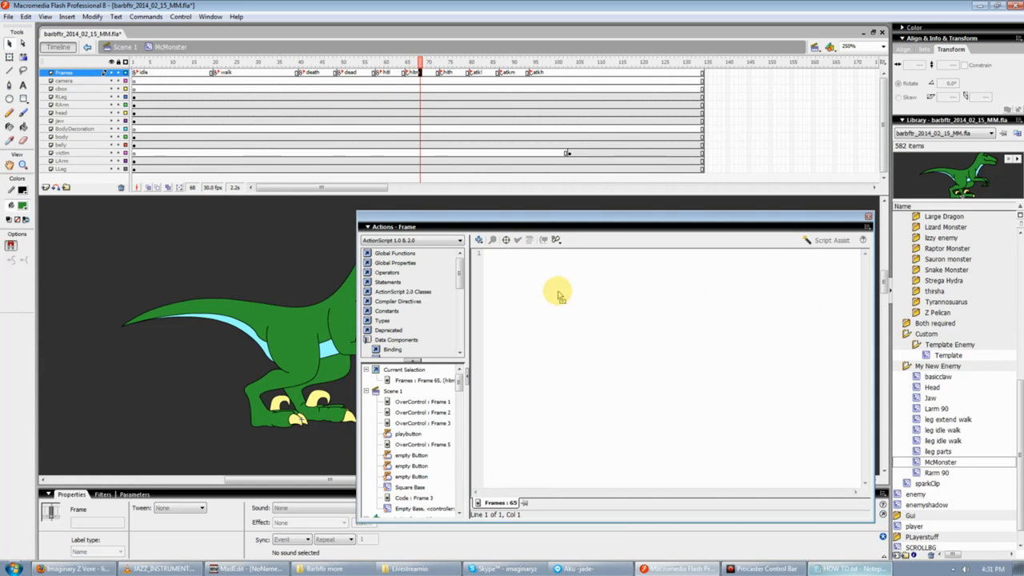
pyautogui.write('//Indicate this is a BEING HURT animation, provide knockback value, in this case 0 G.actHurt( this, 0 );')
pyautogui.click(459, 74)
pyautogui.click(616, 293)
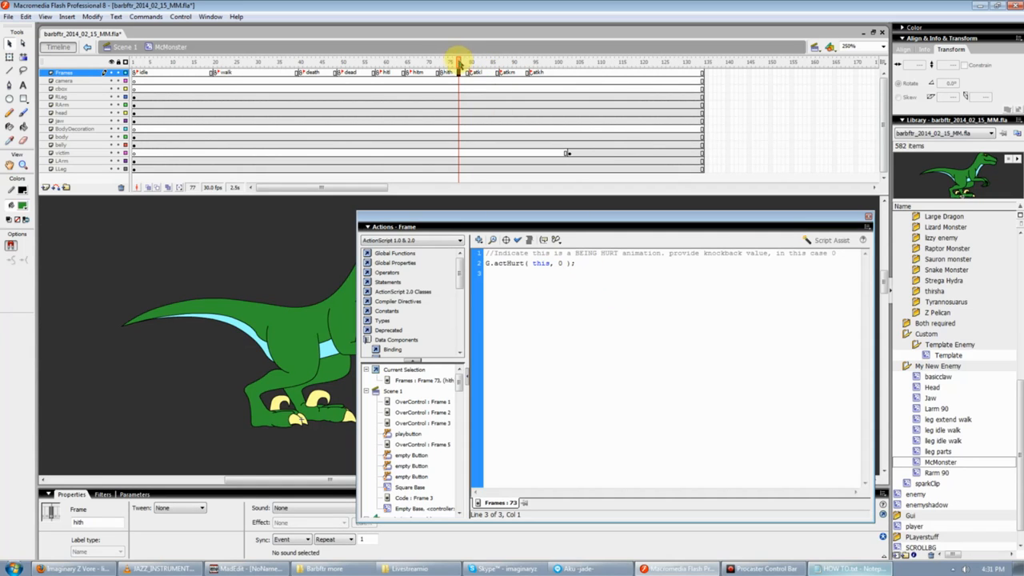
# - Copy the Template's entire "atkm" script with G.ATTACK_MEDIUM into McMonster's "atkl" frame
pyautogui.moveTo(461, 62)
pyautogui.mouseDown()
pyautogui.moveTo(381, 59)
pyautogui.moveTo(505, 71)
pyautogui.moveTo(480, 69)
pyautogui.mouseUp()
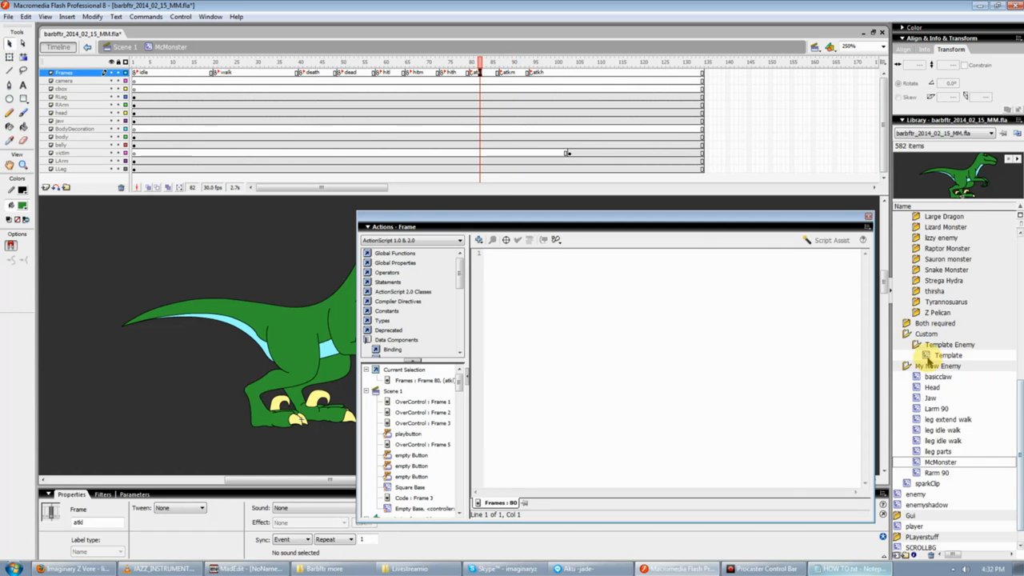
pyautogui.doubleClick(931, 355)
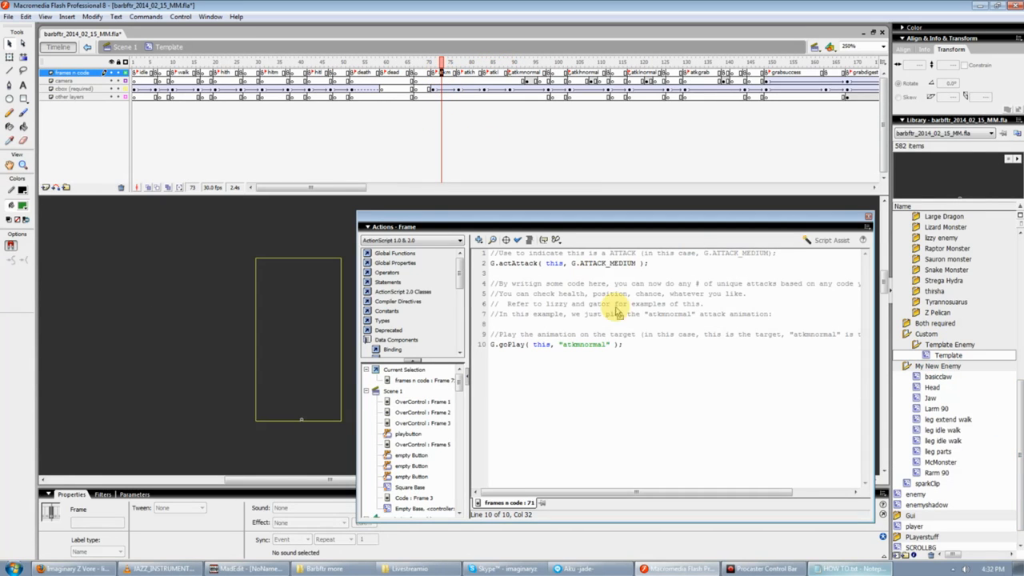
pyautogui.hotkey('ctrl', 'a')
pyautogui.hotkey('ctrl', 'c')
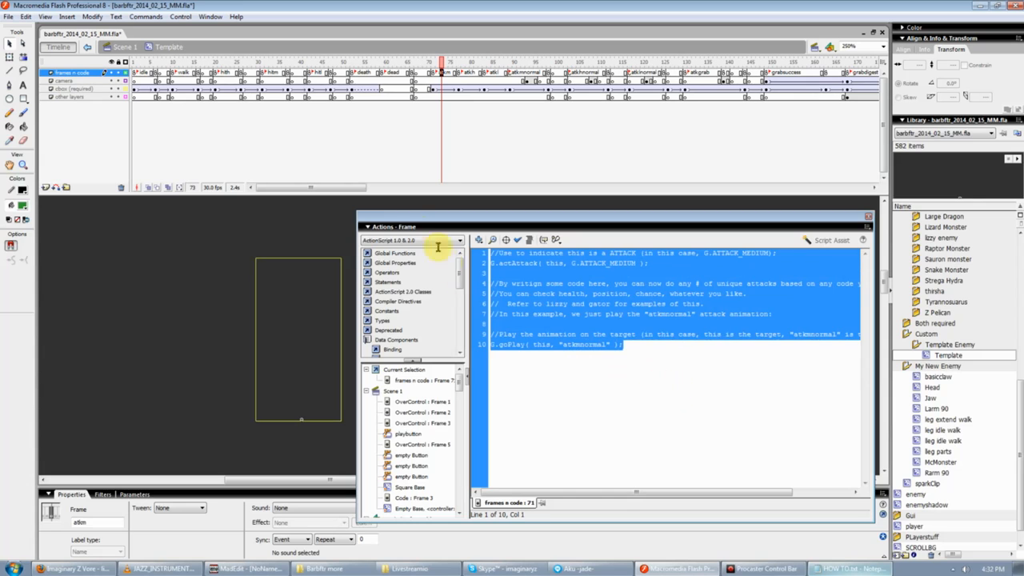
pyautogui.doubleClick(919, 461)
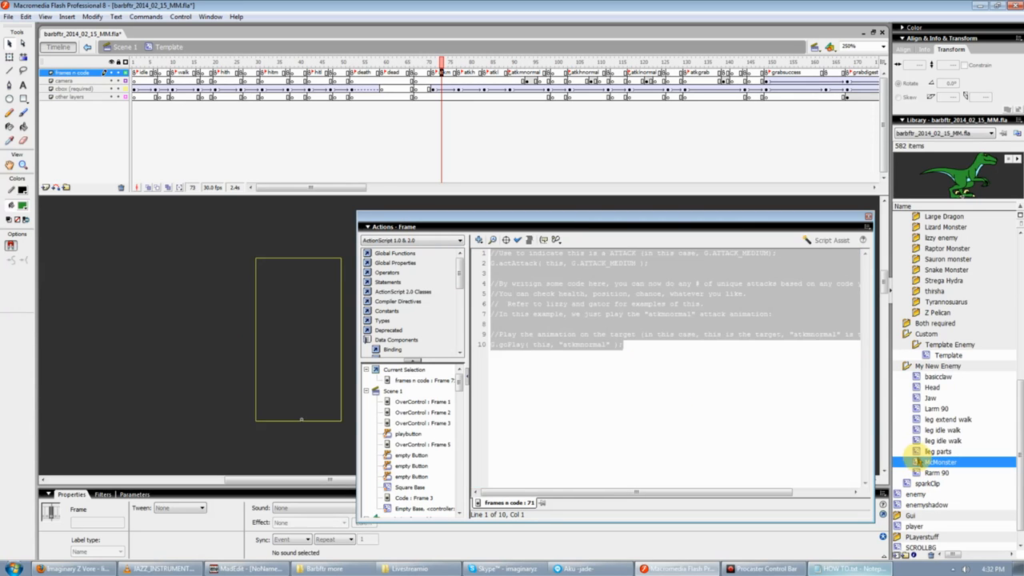
pyautogui.moveTo(458, 64)
pyautogui.mouseDown()
pyautogui.moveTo(425, 64)
pyautogui.moveTo(475, 68)
pyautogui.mouseUp()
pyautogui.click(580, 268)
pyautogui.hotkey('ctrl', 'v')
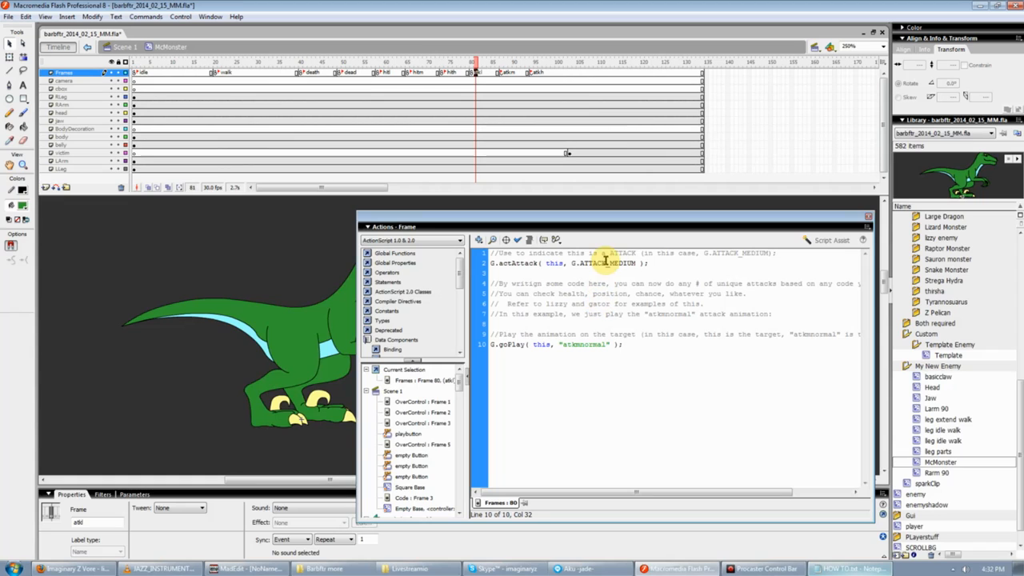
# - Examine the attack type, the comments and the animation name passed to G.goPlay in McMonster's "atkl" script
pyautogui.moveTo(612, 262); pyautogui.dragTo(636, 264)
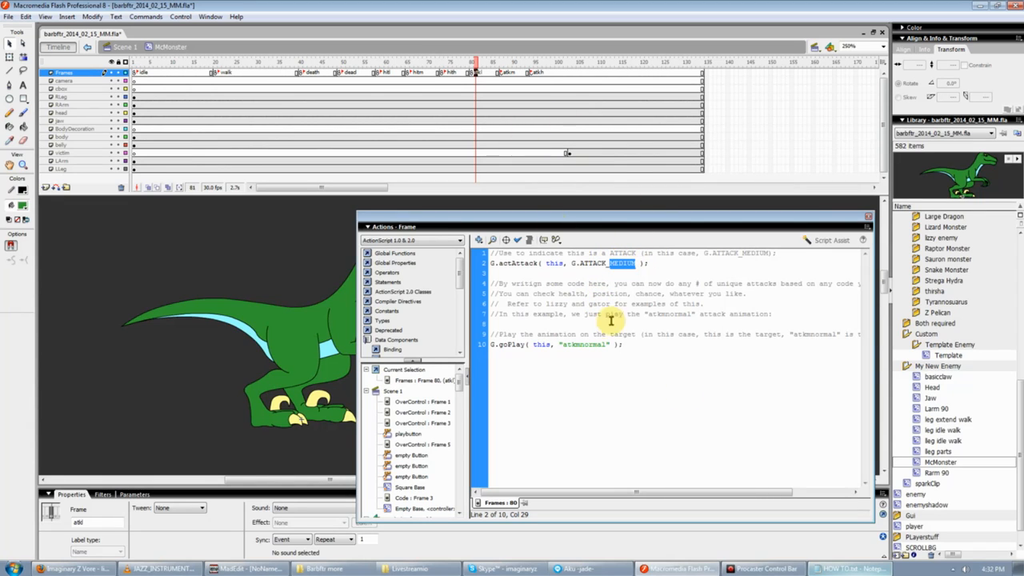
pyautogui.click(649, 353)
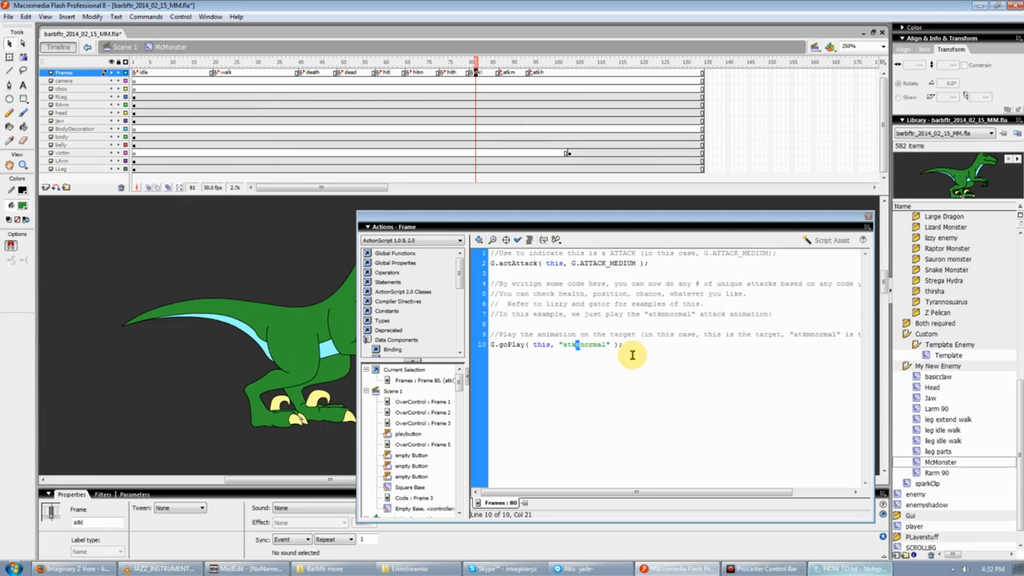
pyautogui.moveTo(645, 347); pyautogui.dragTo(463, 276)
pyautogui.click(562, 284)
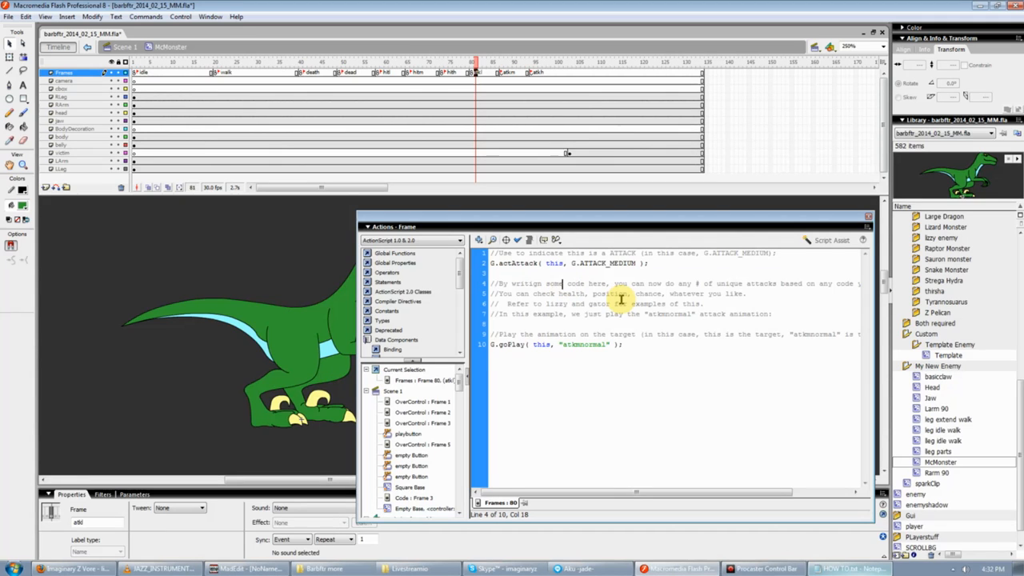
# - Copy the Template's entire "atkh" script with G.ATTACK_HIGH into McMonster's "atkh" frame
pyautogui.doubleClick(948, 354)
pyautogui.click(471, 73)
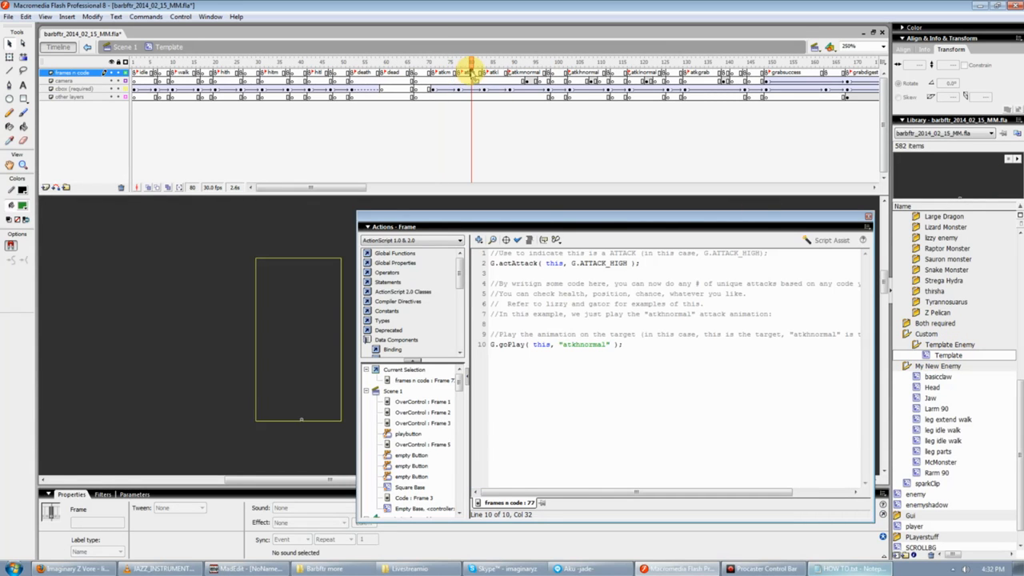
pyautogui.click(690, 384)
pyautogui.hotkey('ctrl', 'a')
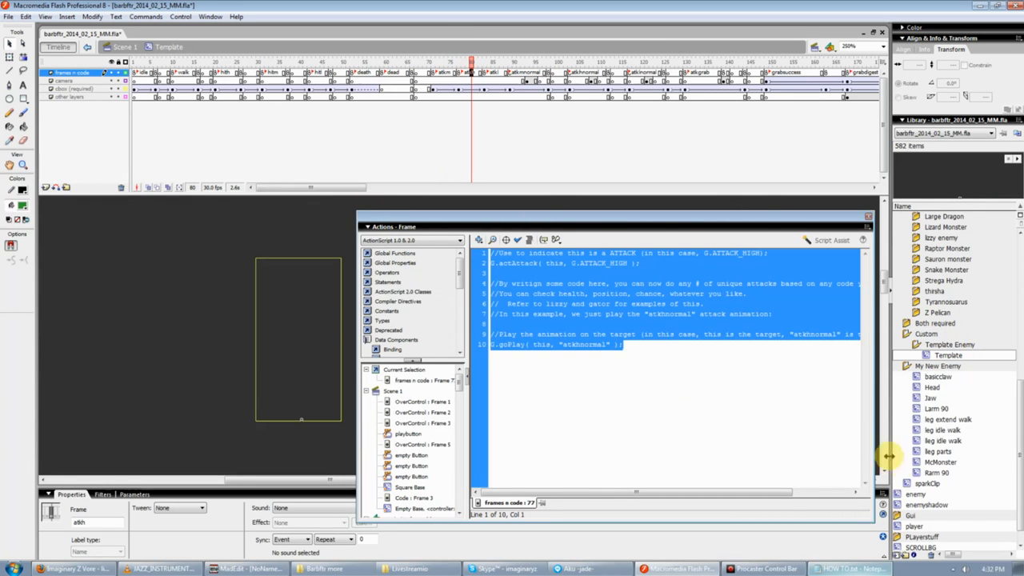
pyautogui.doubleClick(937, 462)
pyautogui.click(544, 73)
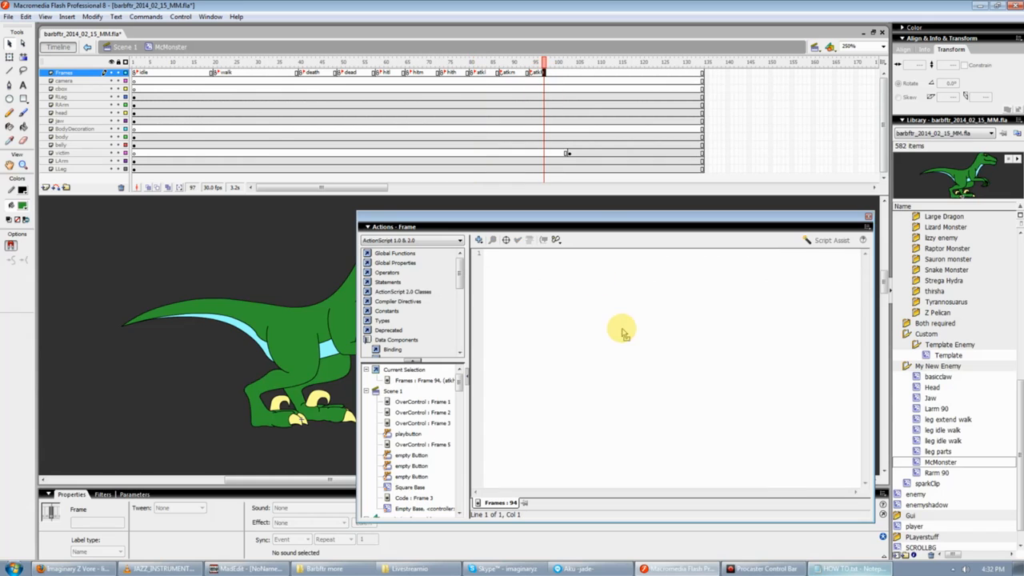
# - Copy the Template's entire "atkl" script with G.ATTACK_LOW into McMonster's "atkm" frame
pyautogui.doubleClick(943, 355)
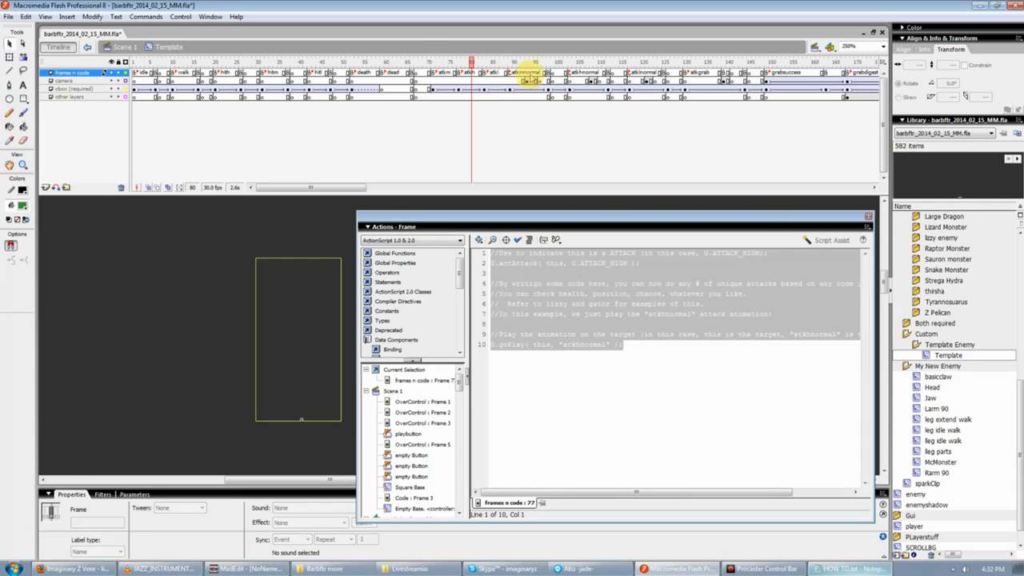
pyautogui.click(495, 72)
pyautogui.hotkey('ctrl', 'a')
pyautogui.hotkey('ctrl', 'c')
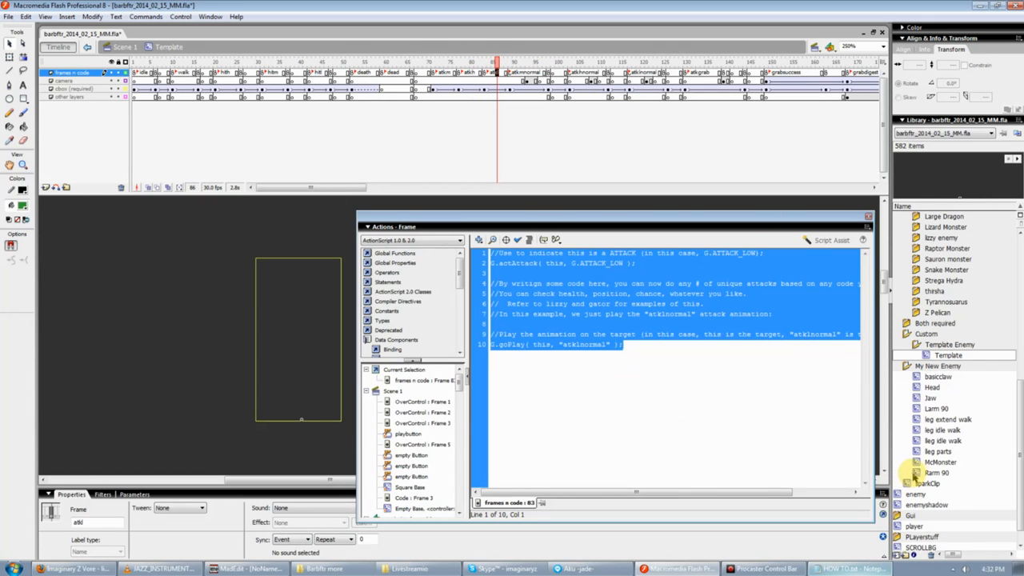
pyautogui.doubleClick(939, 462)
pyautogui.click(505, 72)
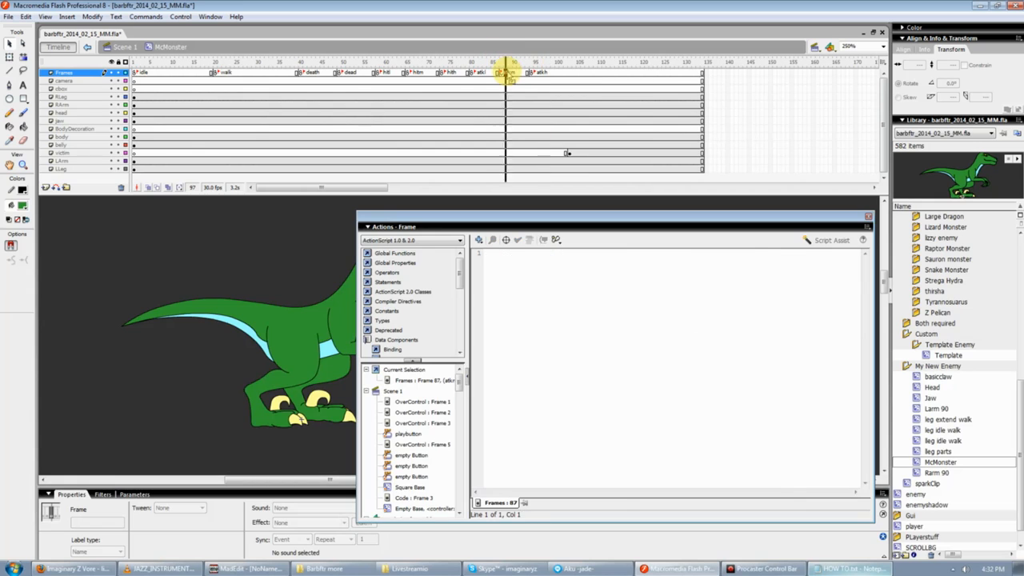
pyautogui.click(485, 72)
pyautogui.click(509, 73)
pyautogui.click(670, 364)
pyautogui.hotkey('ctrl', 'v')
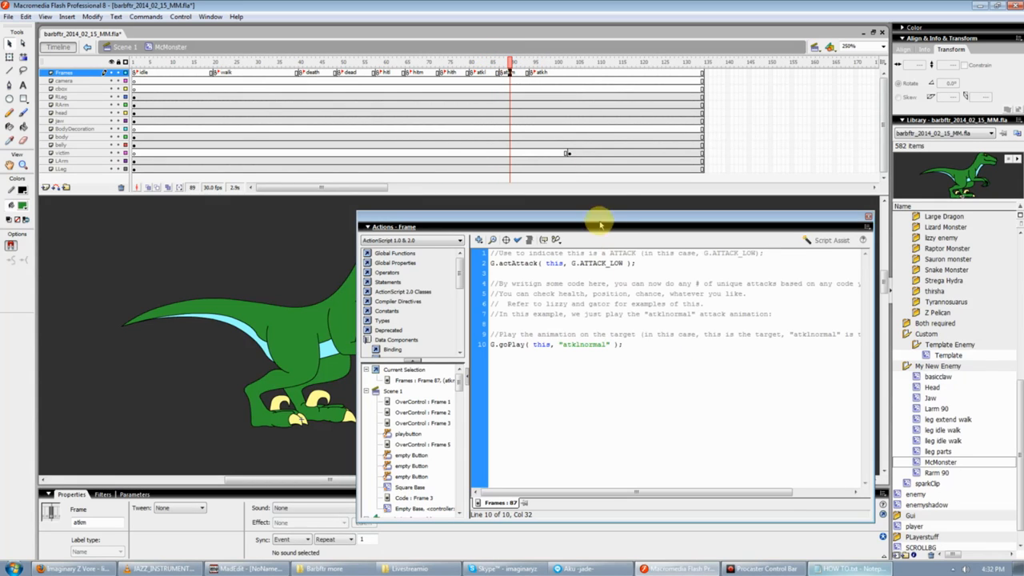
# - Swap the scripts of McMonster's "atkl" and "atkm" frames, putting G.ATTACK_LOW in "atkl" and G.ATTACK_MEDIUM in "atkm"
pyautogui.hotkey('ctrl', 'a')
pyautogui.click(480, 73)
pyautogui.click(680, 352)
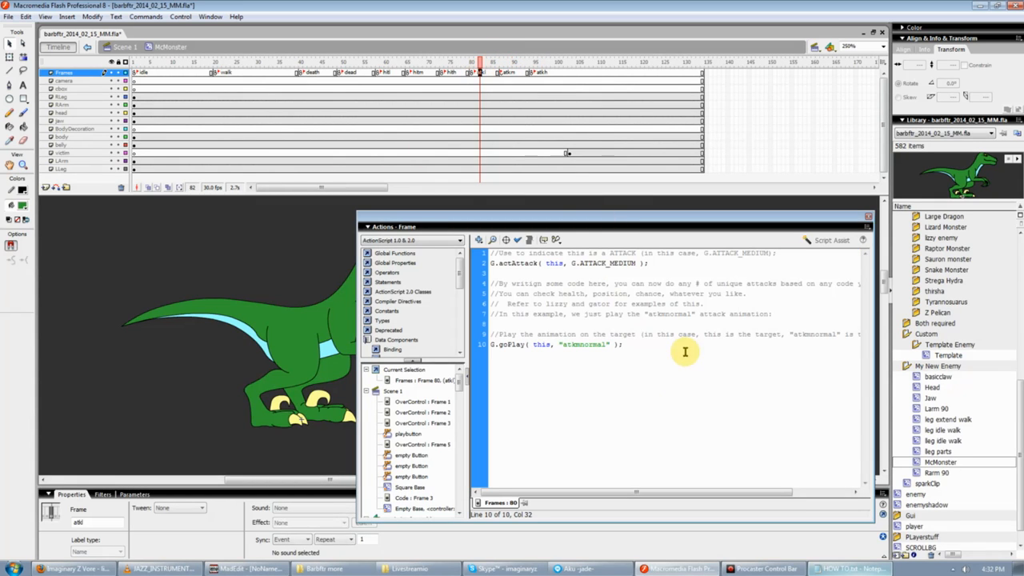
pyautogui.hotkey('ctrl', 'v')
pyautogui.moveTo(624, 354); pyautogui.dragTo(430, 237)
pyautogui.press('Delete')
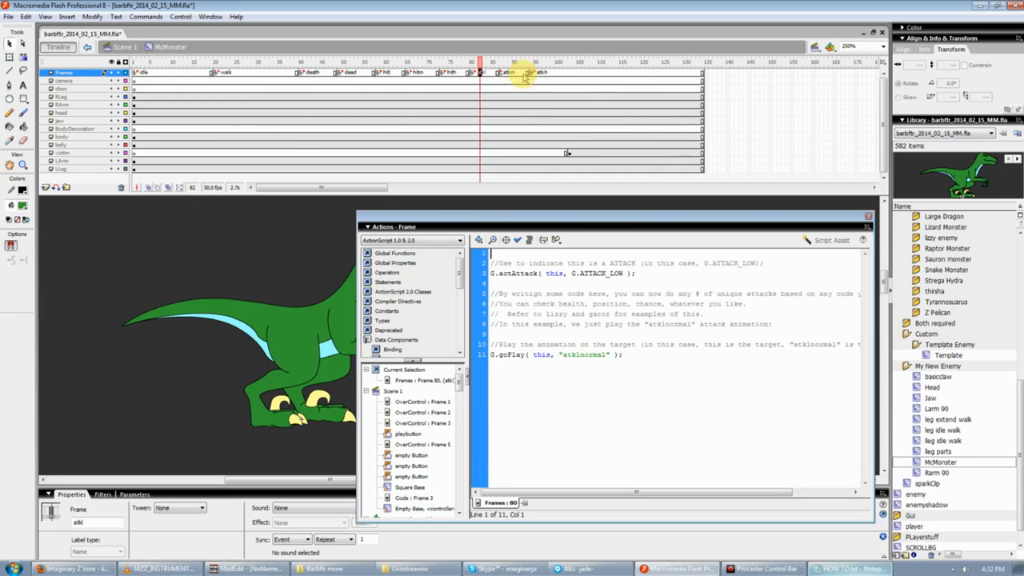
pyautogui.click(514, 73)
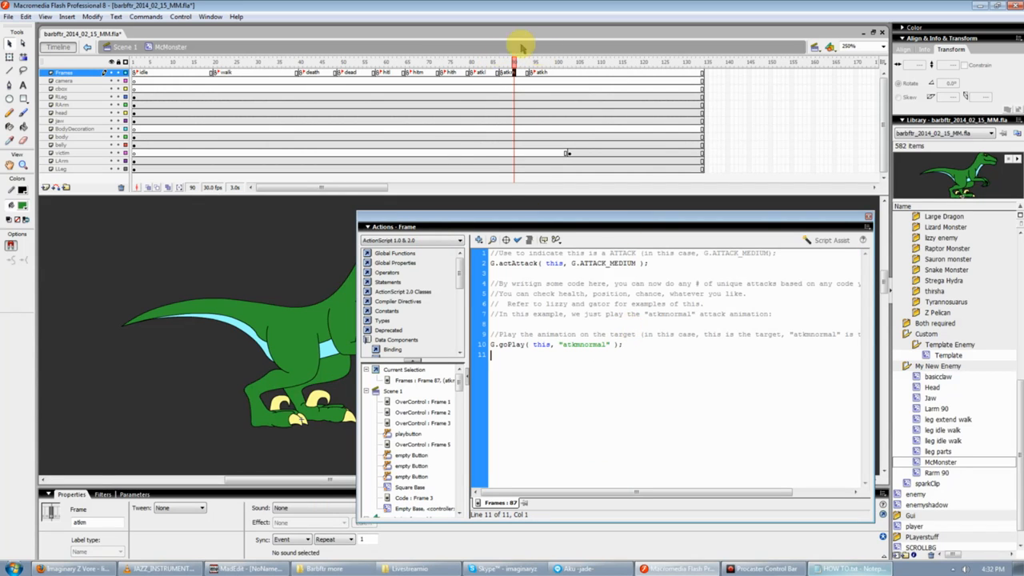
pyautogui.click(483, 73)
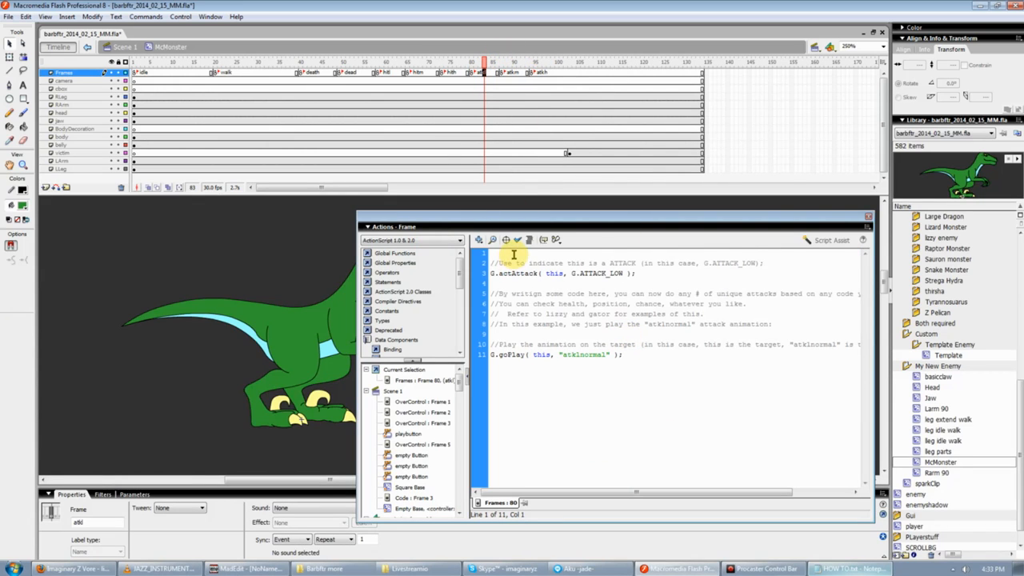
# - Copy the animation name "atklnormal" from McMonster's "atkl" script and extend the timeline with extra frames from frame 100
pyautogui.click(535, 73)
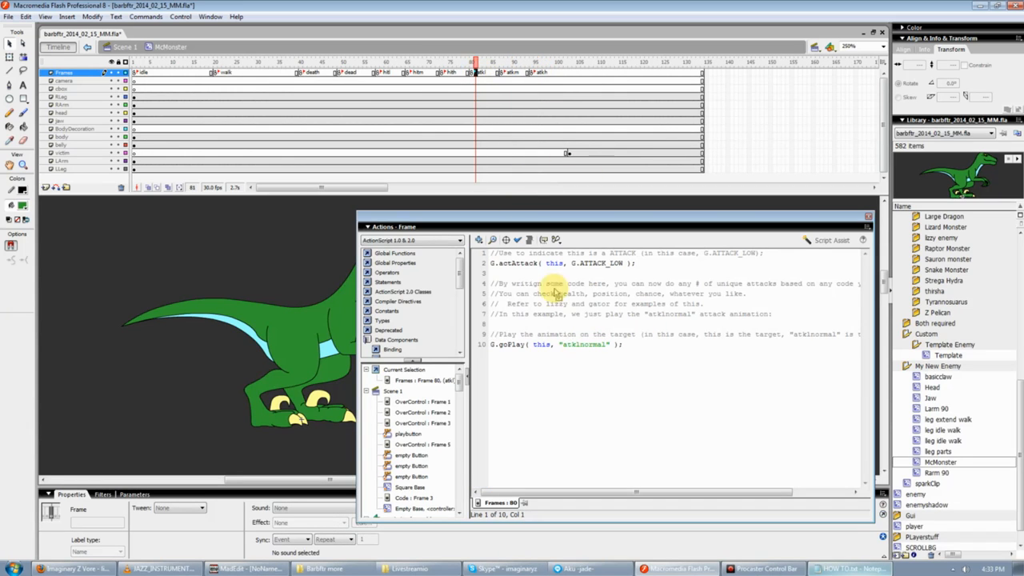
pyautogui.click(478, 73)
pyautogui.doubleClick(579, 344)
pyautogui.hotkey('ctrl', 'c')
pyautogui.click(558, 63)
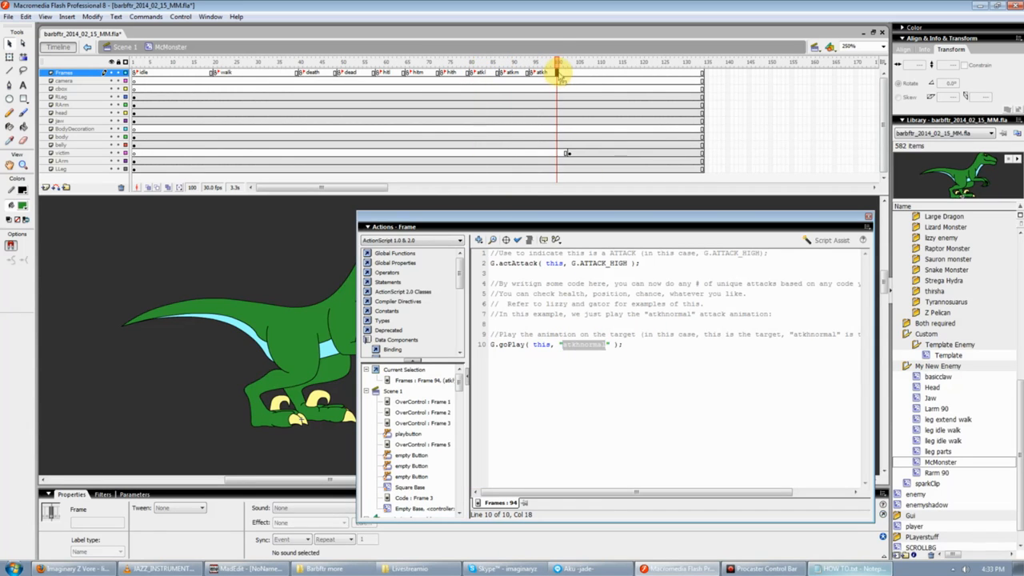
pyautogui.press('Return')
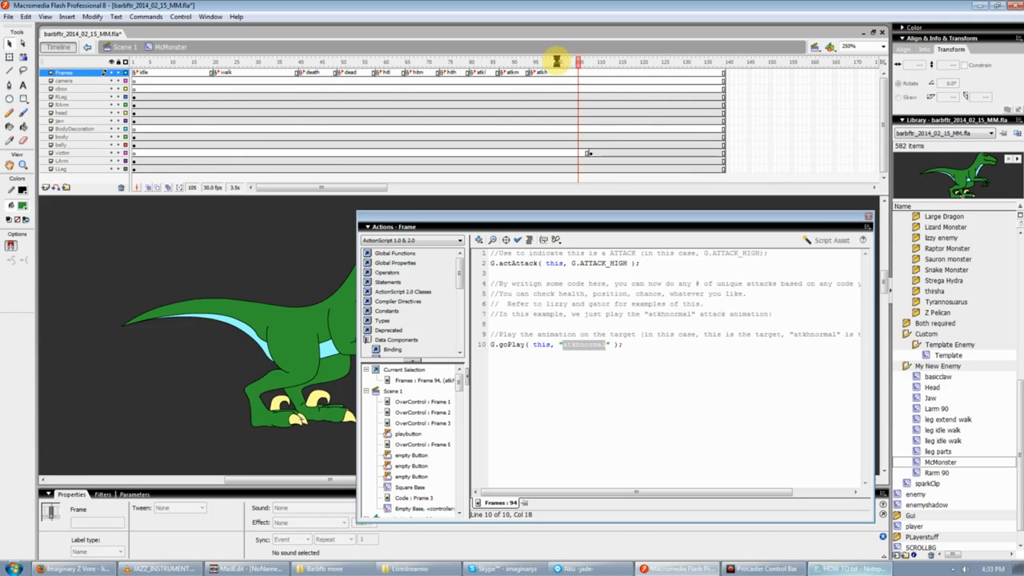
# - Insert a blank keyframe at frame 100 of McMonster's Frames layer and label it "atklnormal"
pyautogui.click(557, 63)
pyautogui.rightClick(557, 72)
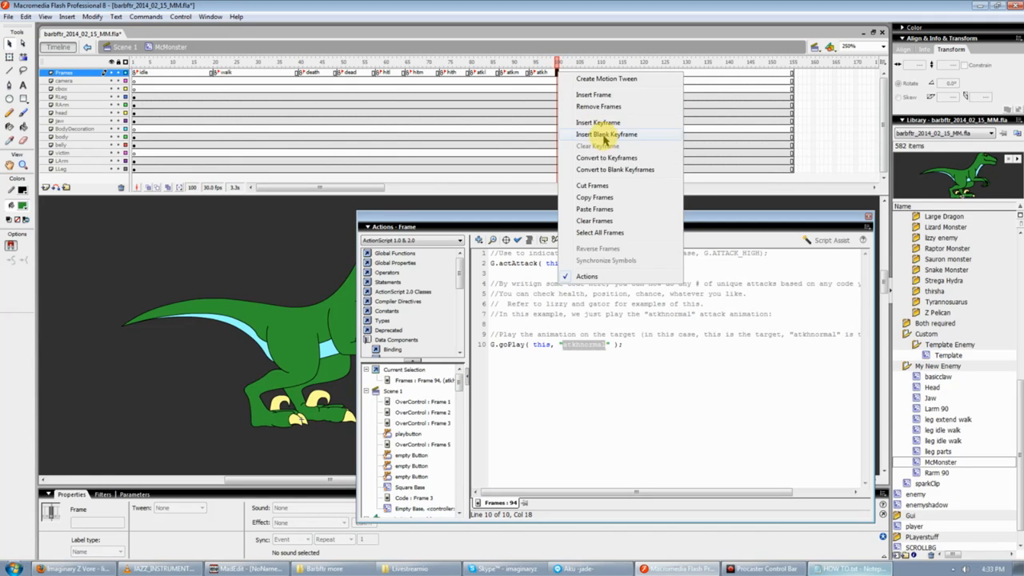
pyautogui.click(598, 132)
pyautogui.click(92, 521)
pyautogui.hotkey('ctrl', 'v')
pyautogui.press('Return')
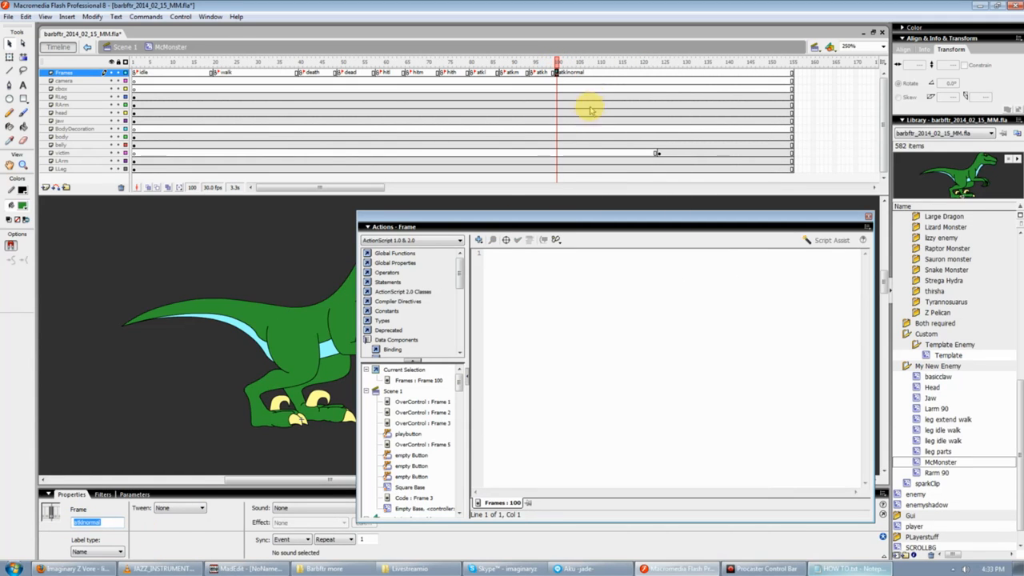
# - Insert a blank keyframe at frame 109 of the Frames layer and label it "atkmnormal"
pyautogui.rightClick(594, 72)
pyautogui.click(624, 131)
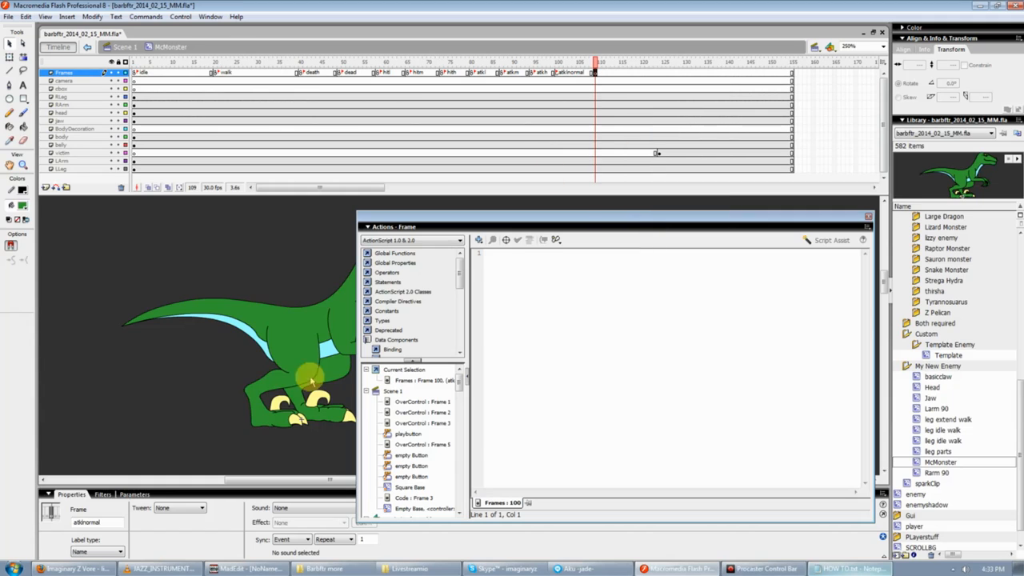
pyautogui.click(84, 522)
pyautogui.press('BackSpace')
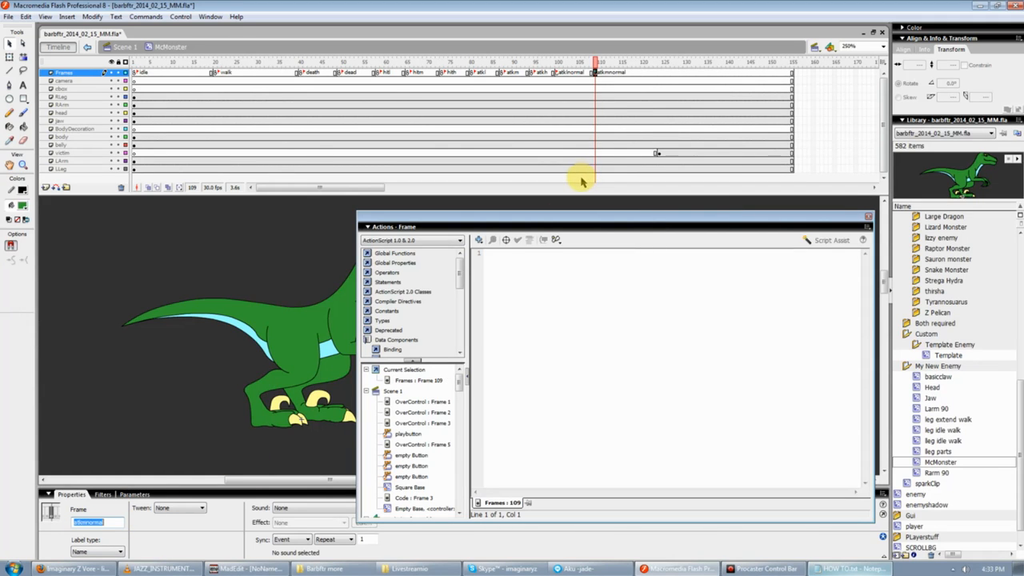
# - Insert a blank keyframe at frame 119 of the Frames layer and label it "atkhnormal"
pyautogui.rightClick(636, 72)
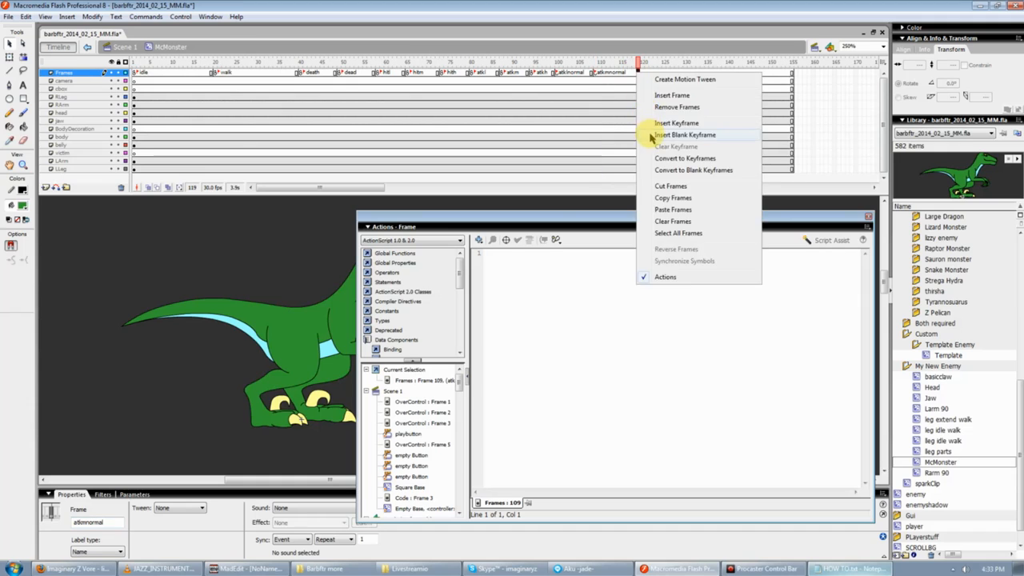
pyautogui.click(663, 136)
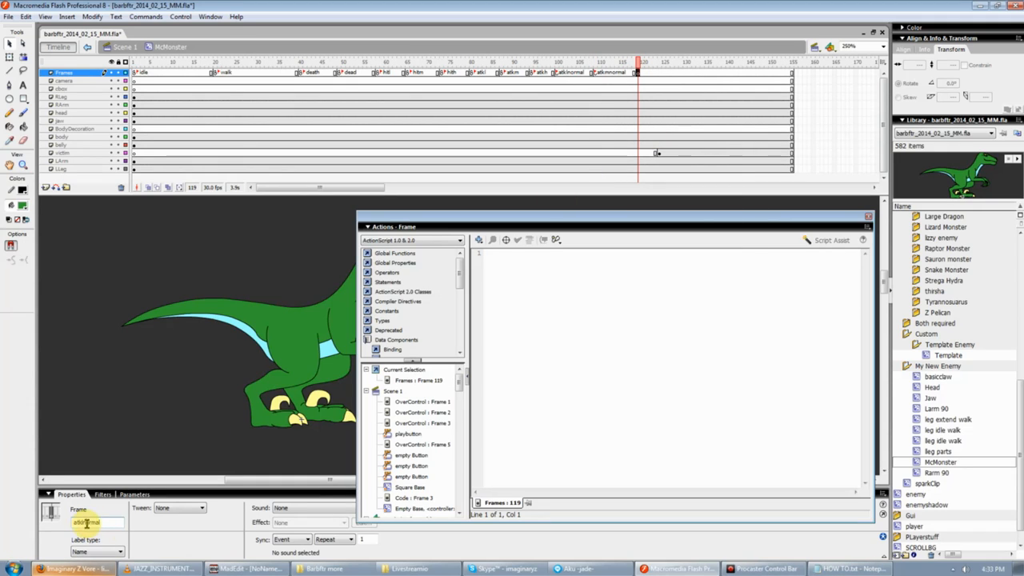
pyautogui.write('atknormal')
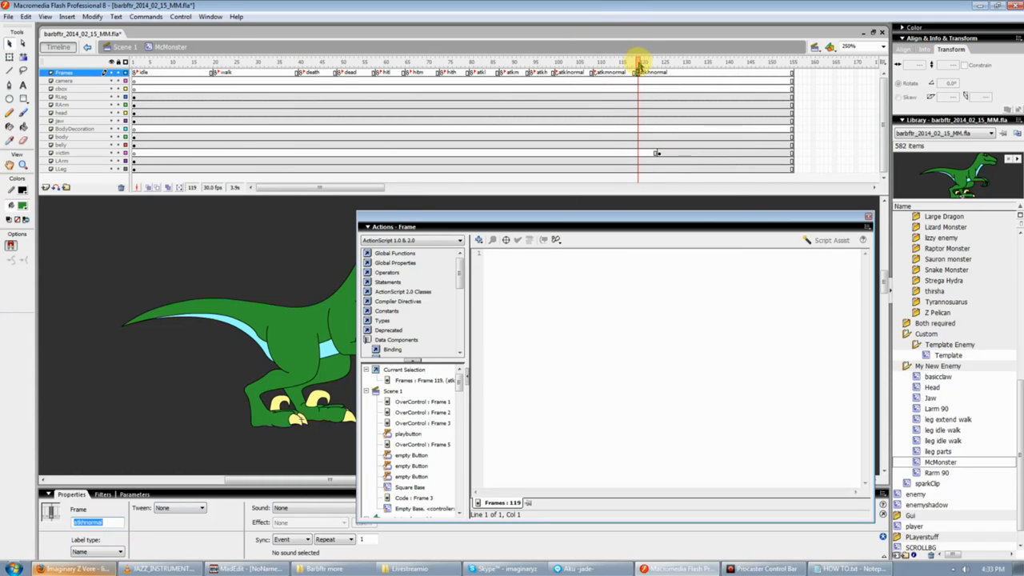
# - Lengthen McMonster's "atkhnormal" section by nine frames across all layers and go back to the "idle" frame
pyautogui.click(645, 64)
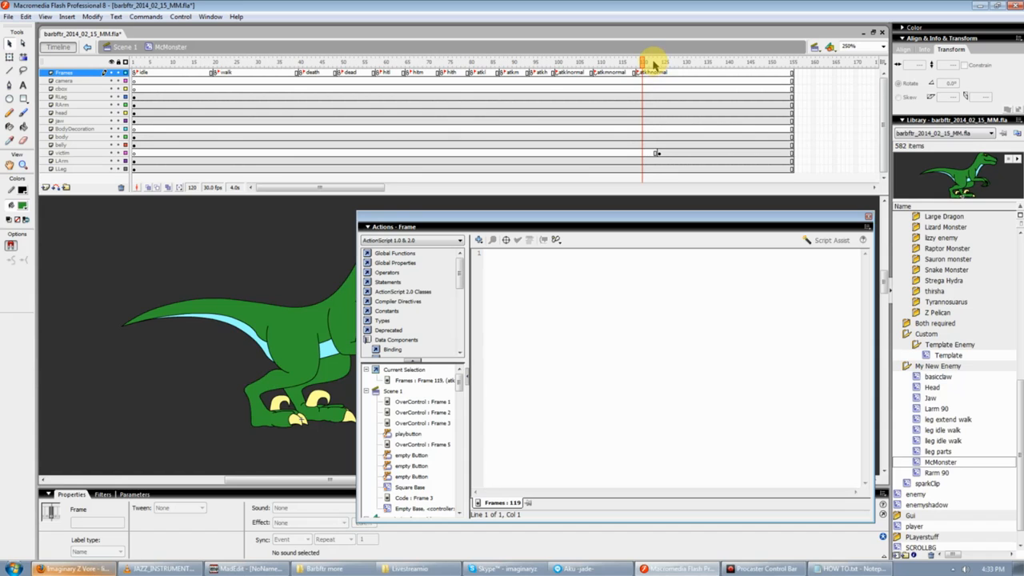
pyautogui.press('F5')
pyautogui.press('F5')
pyautogui.press('F5')
pyautogui.press('F5')
pyautogui.press('F5')
pyautogui.press('F5')
pyautogui.press('F5')
pyautogui.press('F5')
pyautogui.press('F5')
pyautogui.moveTo(678, 63); pyautogui.dragTo(385, 72)
pyautogui.click(136, 70)
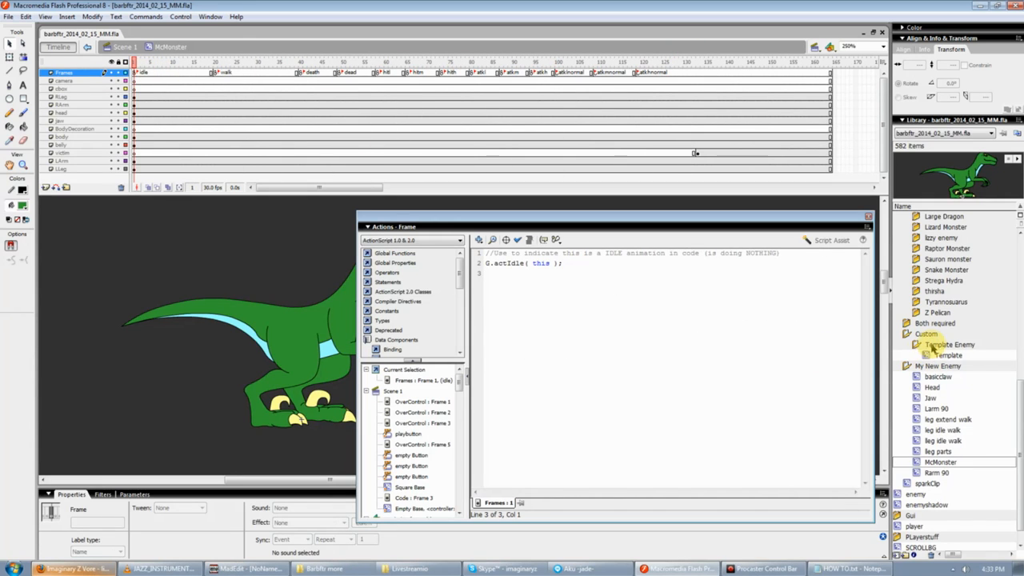
# - Examine the G.goPlay scripts that end the idle, walk, hurt and dead sections of the existing lizzy enemy
pyautogui.doubleClick(937, 355)
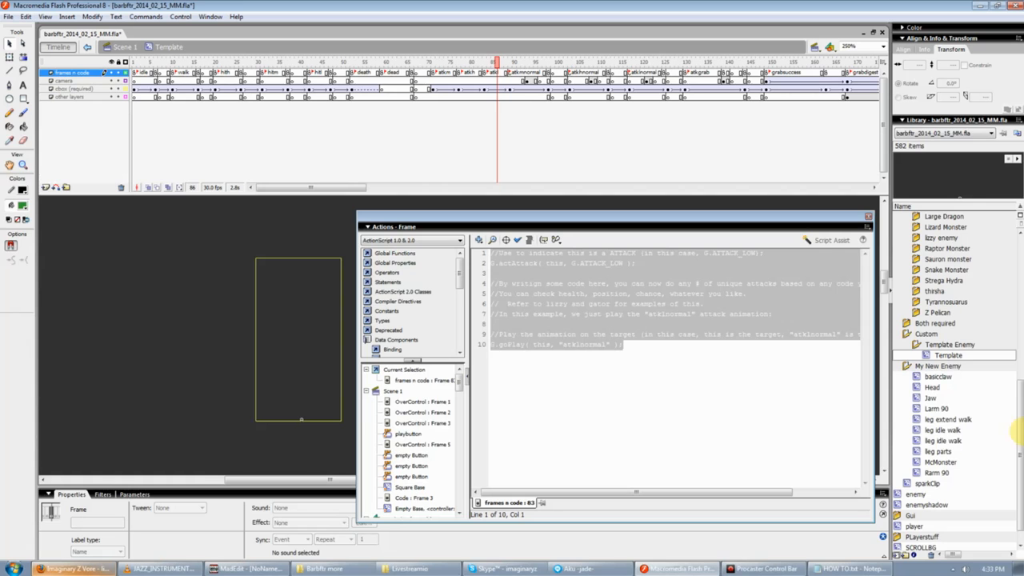
pyautogui.moveTo(1014, 390); pyautogui.dragTo(1018, 333)
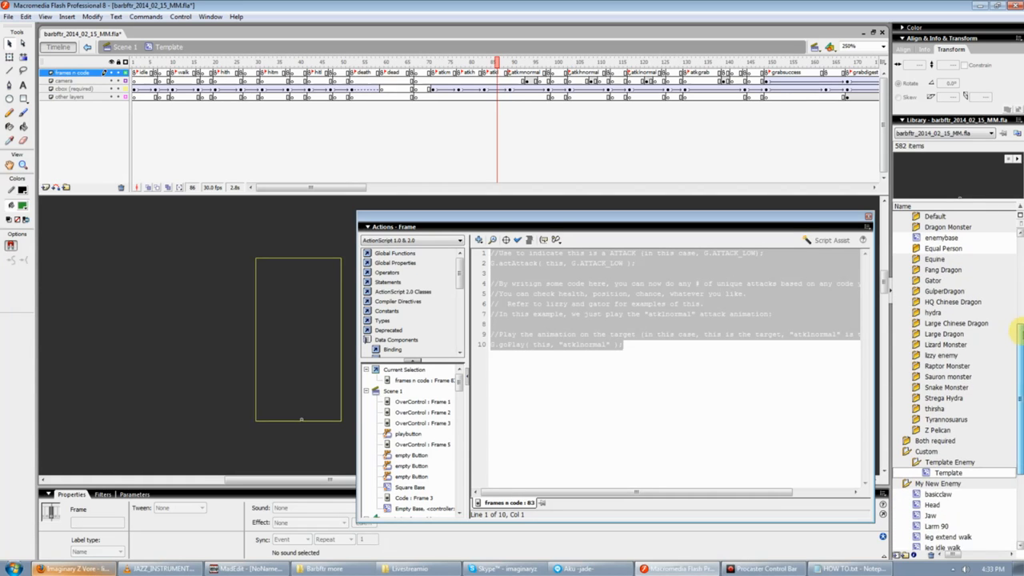
pyautogui.doubleClick(914, 354)
pyautogui.doubleClick(926, 365)
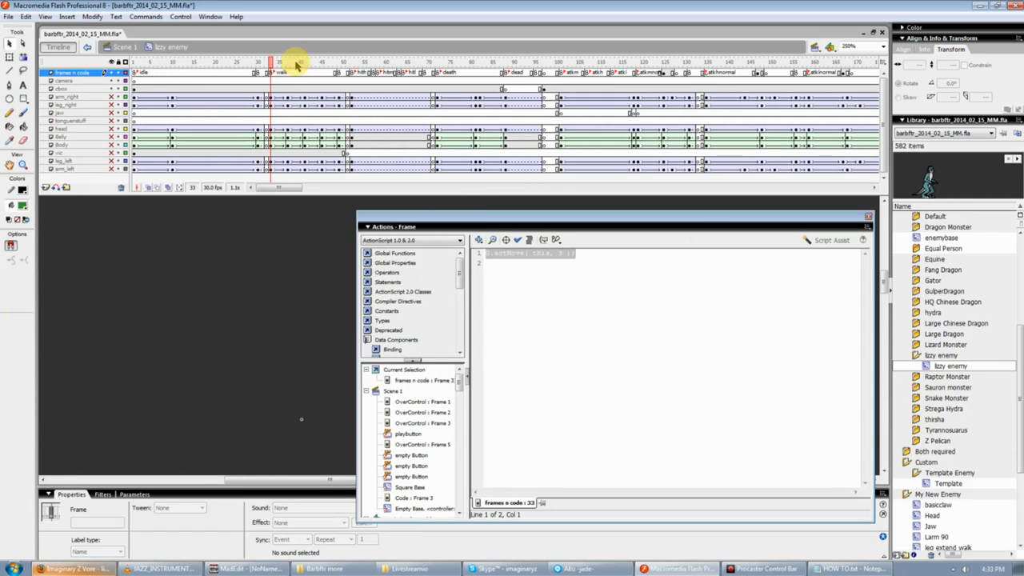
pyautogui.click(257, 74)
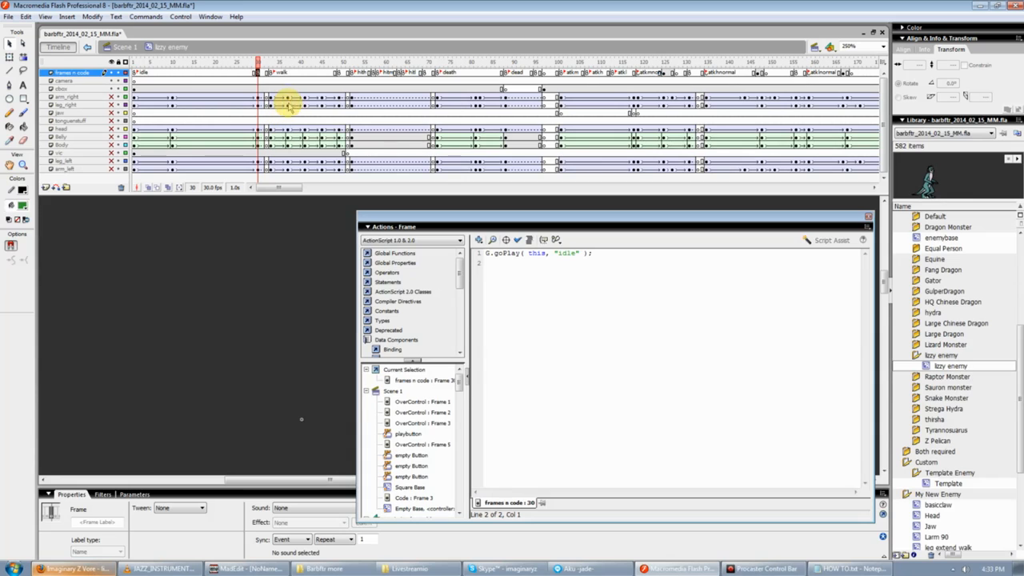
pyautogui.moveTo(258, 60)
pyautogui.mouseDown()
pyautogui.moveTo(128, 62)
pyautogui.moveTo(258, 69)
pyautogui.mouseUp()
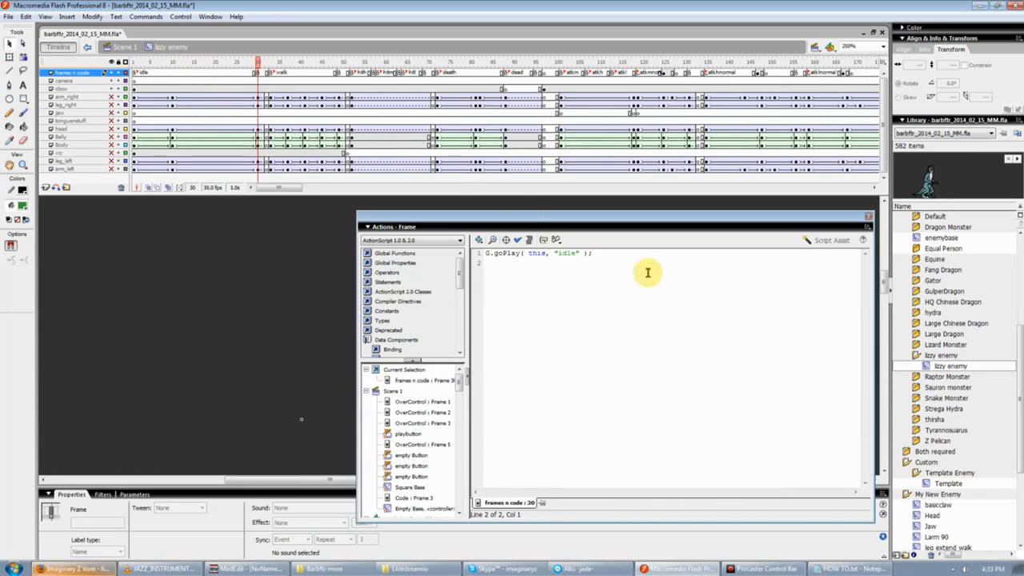
pyautogui.hotkey('ctrl', 'a')
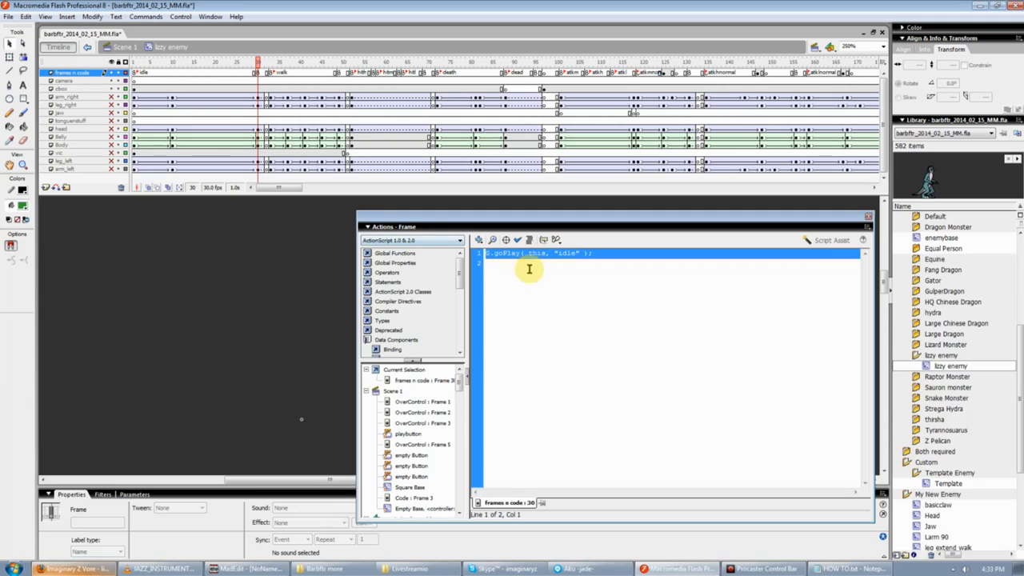
pyautogui.click(339, 72)
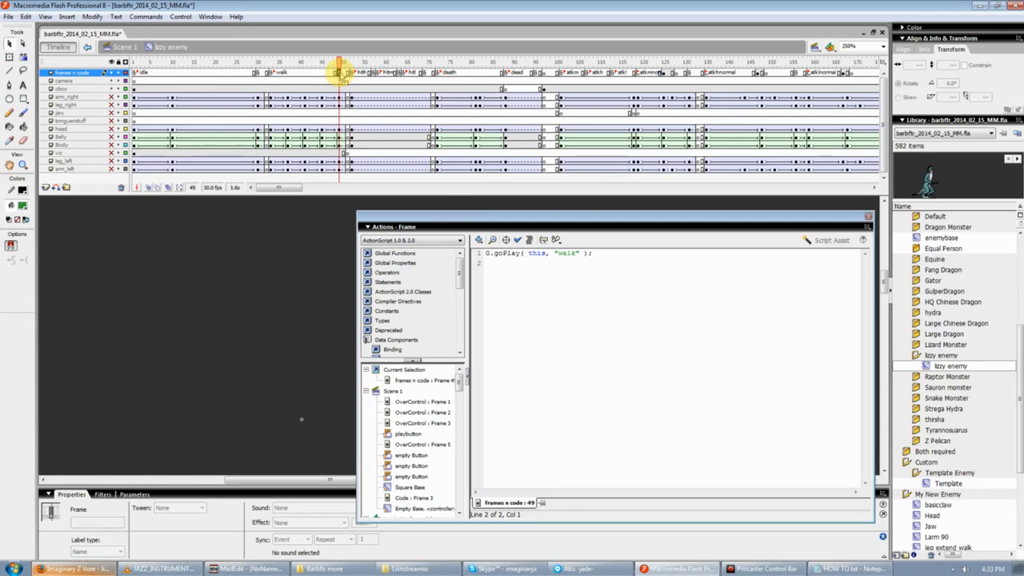
pyautogui.click(424, 72)
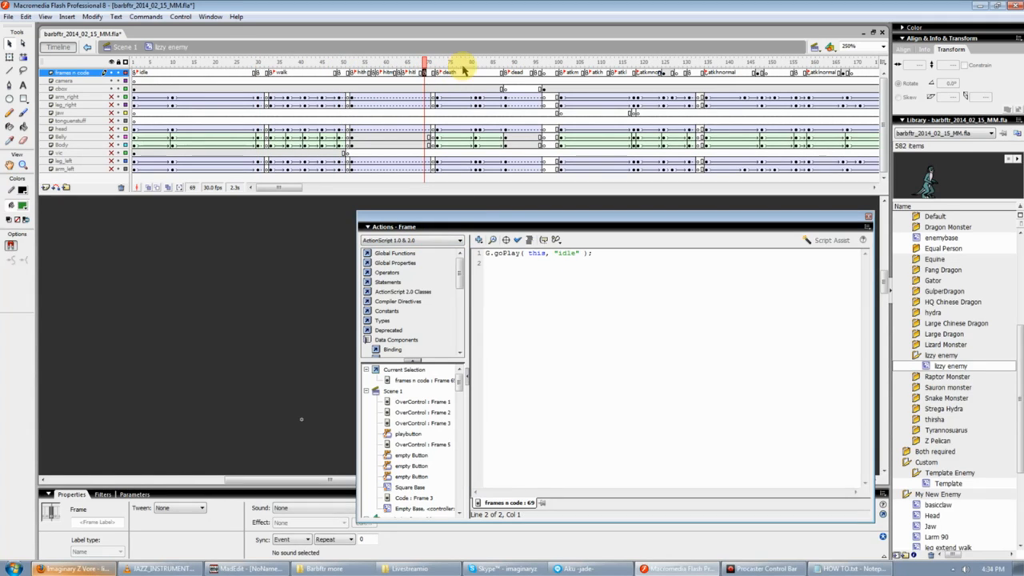
pyautogui.click(532, 72)
pyautogui.click(535, 72)
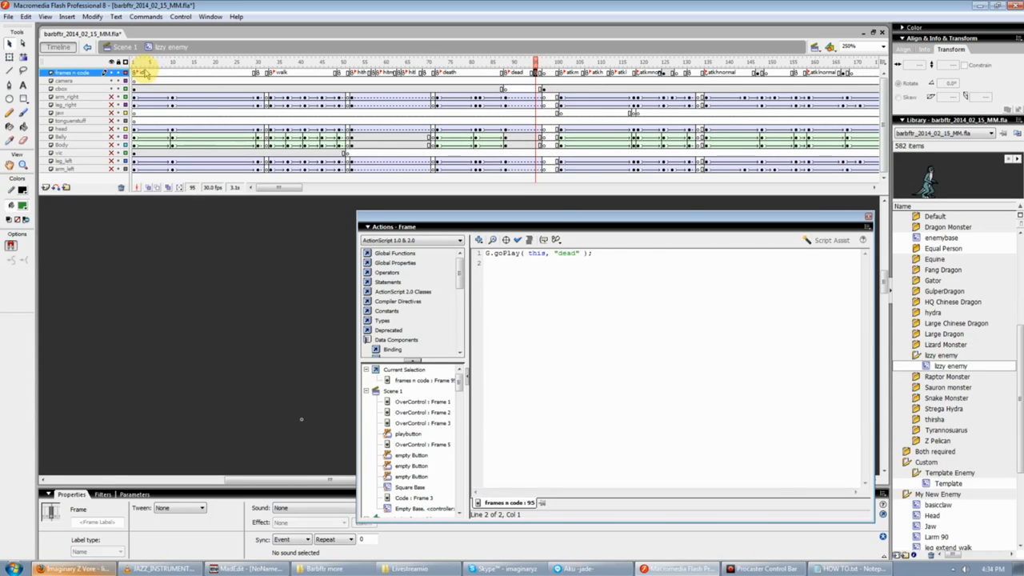
pyautogui.moveTo(147, 72)
pyautogui.mouseDown()
pyautogui.moveTo(258, 70)
pyautogui.moveTo(135, 70)
pyautogui.mouseUp()
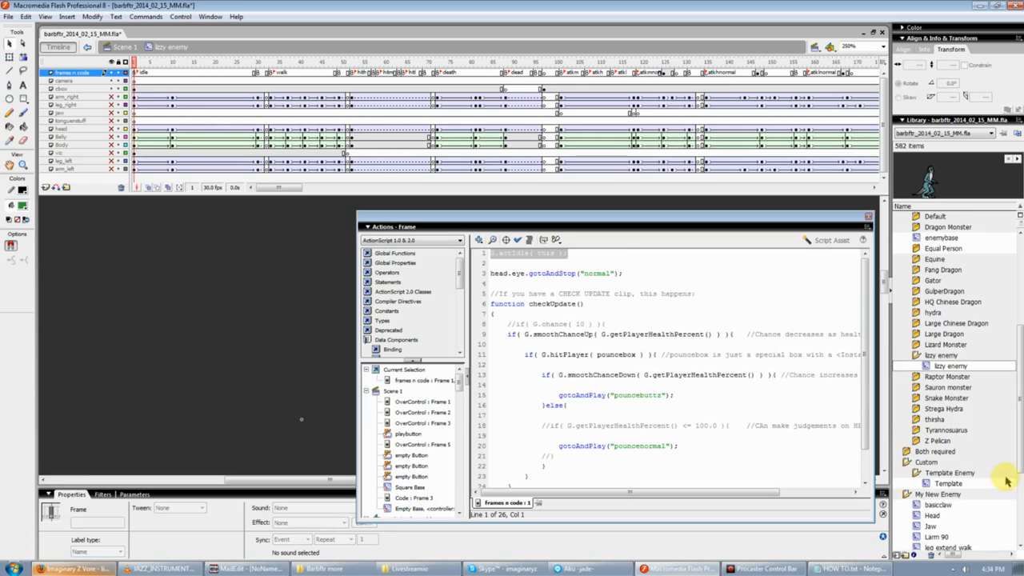
# - Reopen McMonster and insert a blank keyframe at frame 20 of the Frames layer, at the end of the "idle" section
pyautogui.scroll(-5, 983, 416)
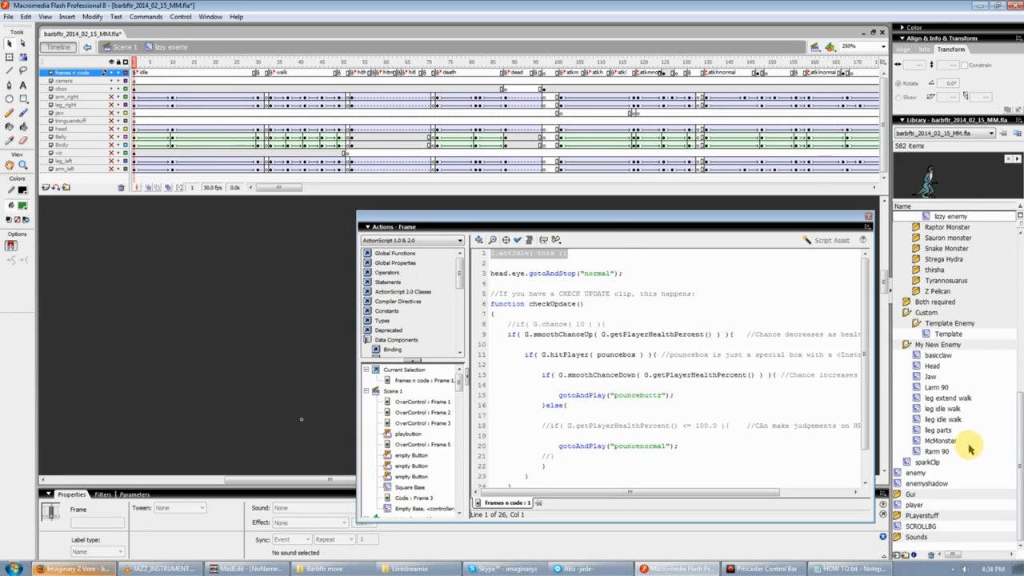
pyautogui.click(928, 441)
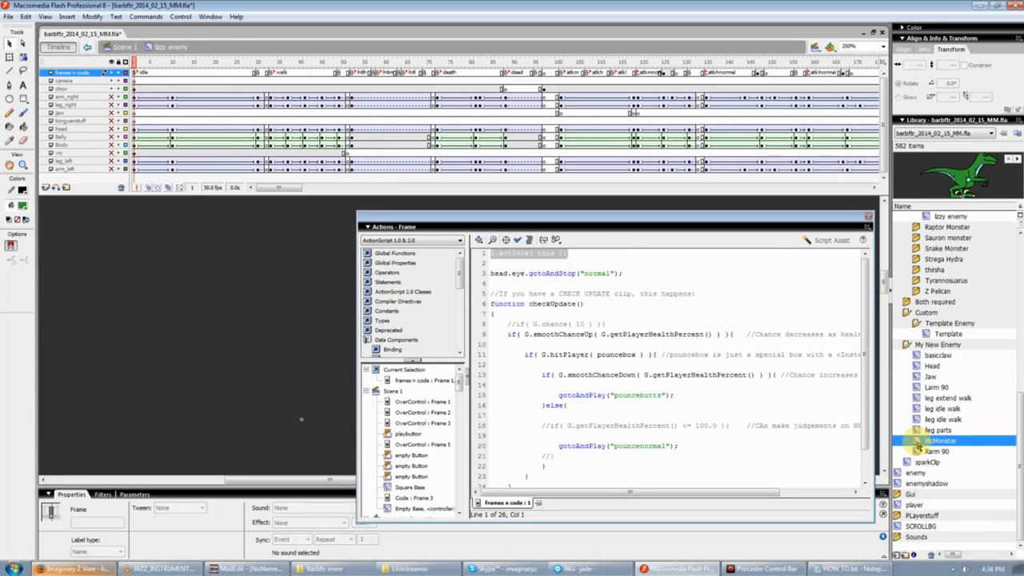
pyautogui.doubleClick(927, 440)
pyautogui.click(416, 159)
pyautogui.click(200, 62)
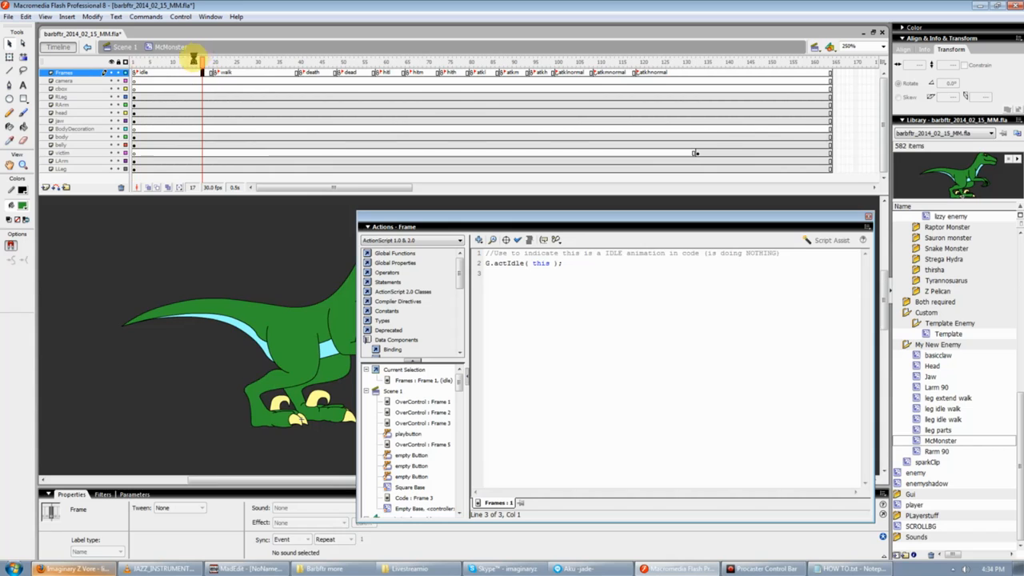
pyautogui.click(121, 48)
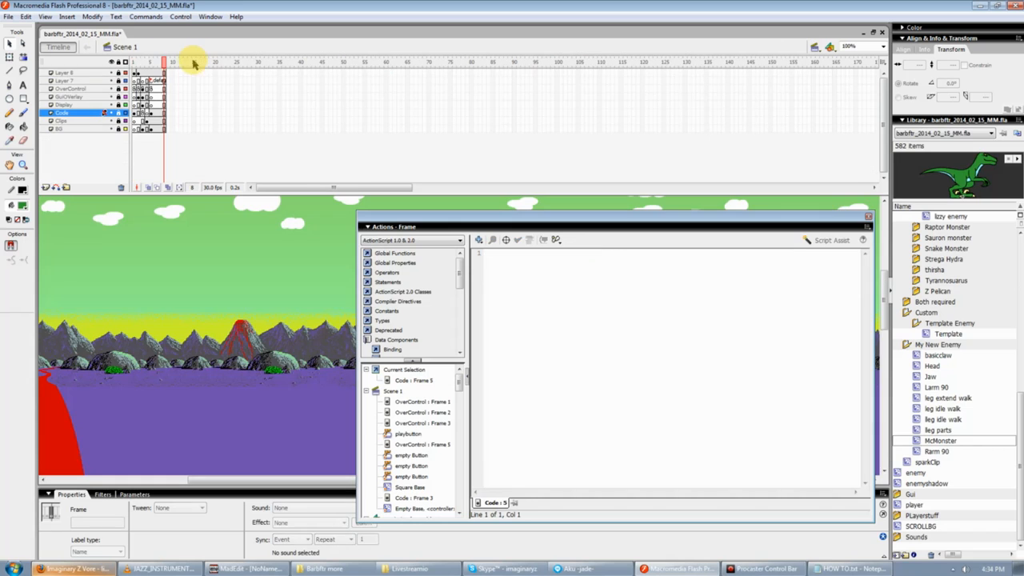
pyautogui.click(909, 436)
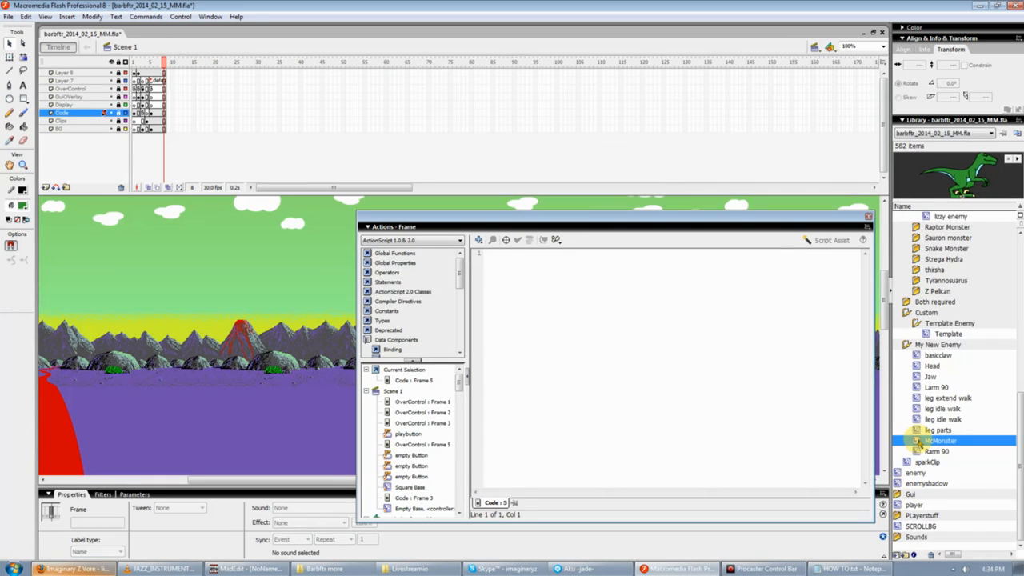
pyautogui.doubleClick(916, 439)
pyautogui.moveTo(210, 65)
pyautogui.mouseDown()
pyautogui.moveTo(196, 64)
pyautogui.moveTo(217, 63)
pyautogui.moveTo(216, 73)
pyautogui.mouseUp()
pyautogui.rightClick(217, 76)
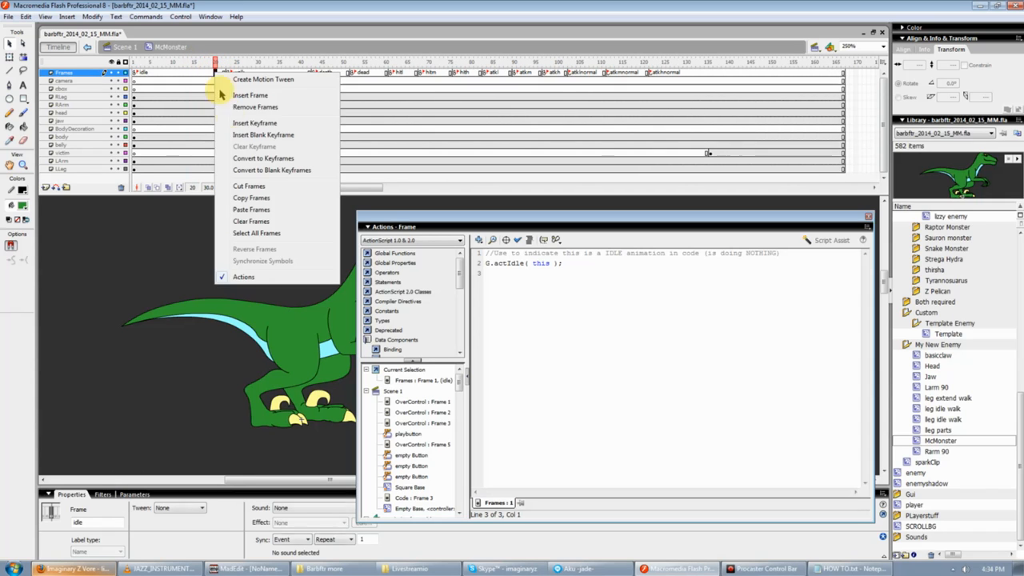
pyautogui.click(240, 136)
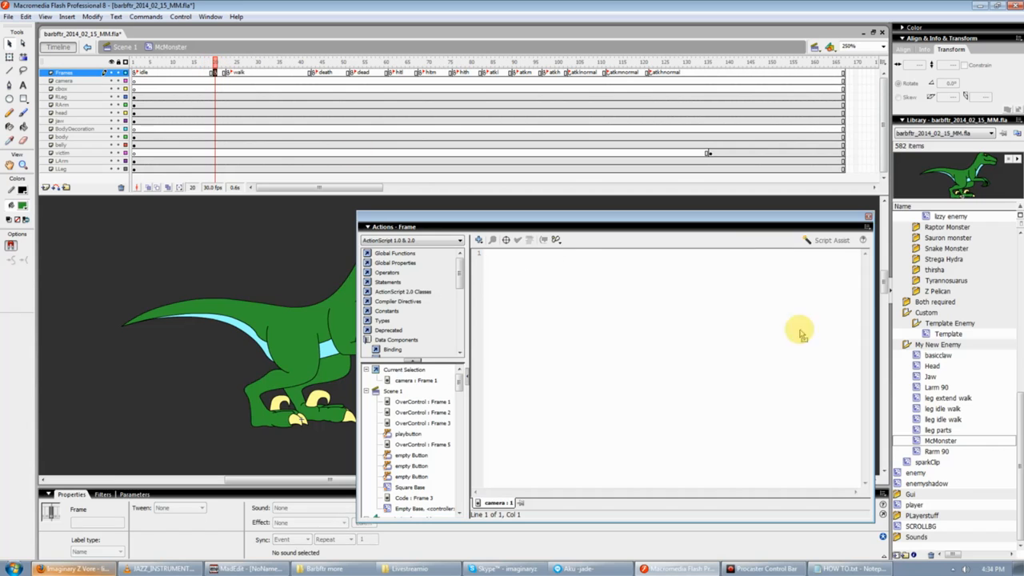
# - Copy the Template's commented G.goPlay( this, "idle" ) script from frame 6 into McMonster's frame 20 keyframe
pyautogui.click(925, 334)
pyautogui.doubleClick(925, 334)
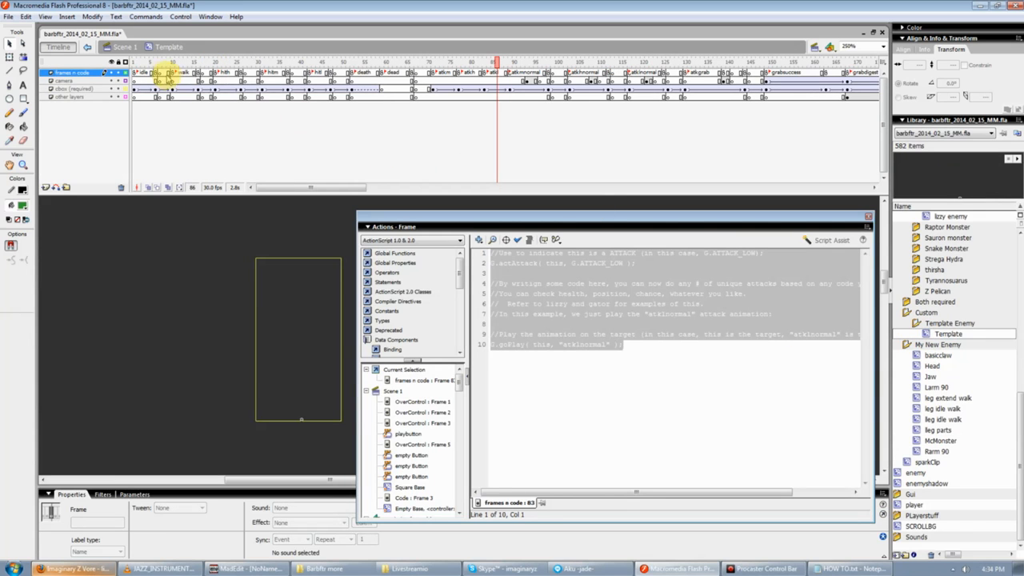
pyautogui.click(155, 74)
pyautogui.click(662, 288)
pyautogui.hotkey('ctrl', 'a')
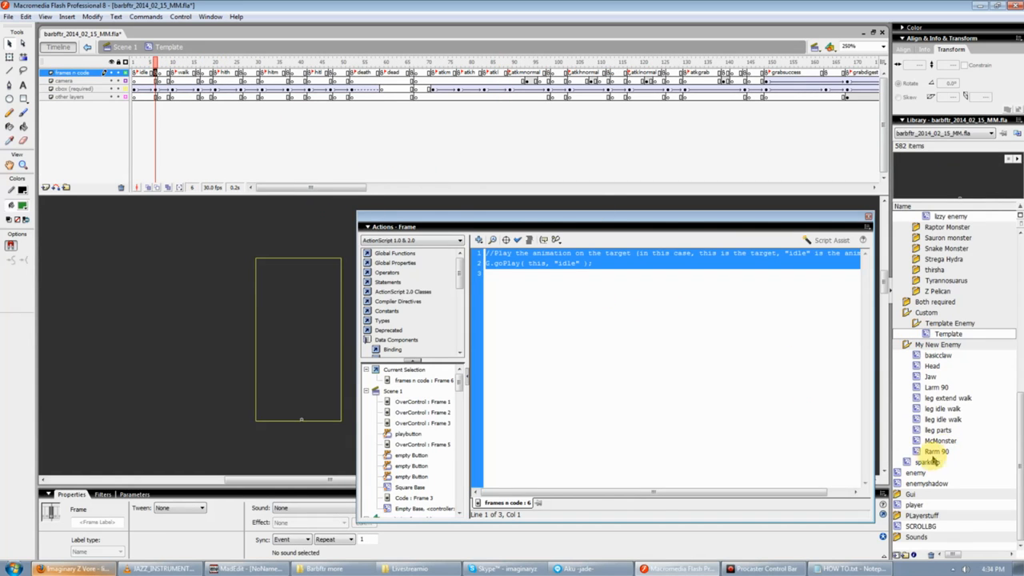
pyautogui.doubleClick(932, 441)
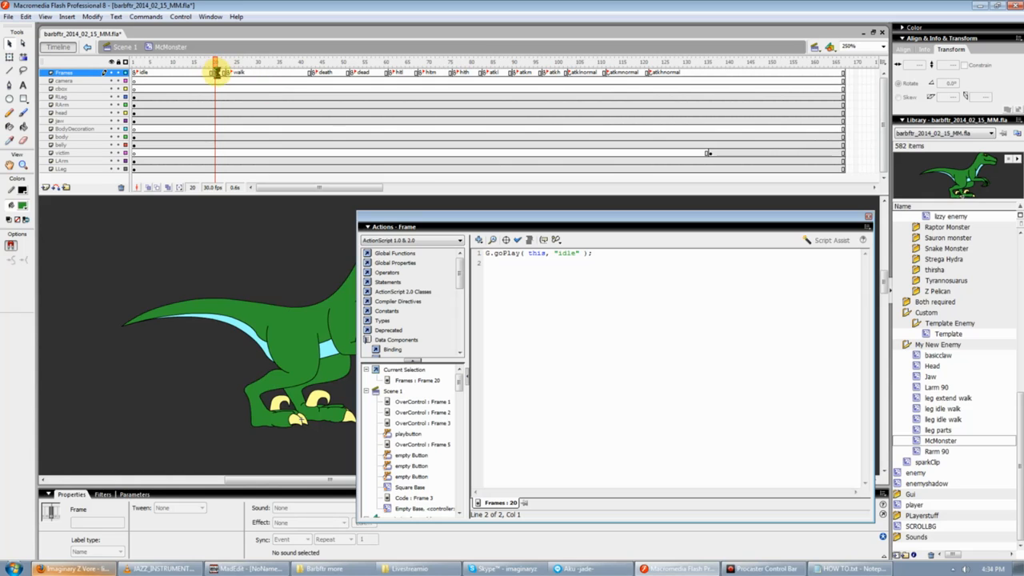
pyautogui.hotkey('ctrl', 'a')
pyautogui.hotkey('ctrl', 'v')
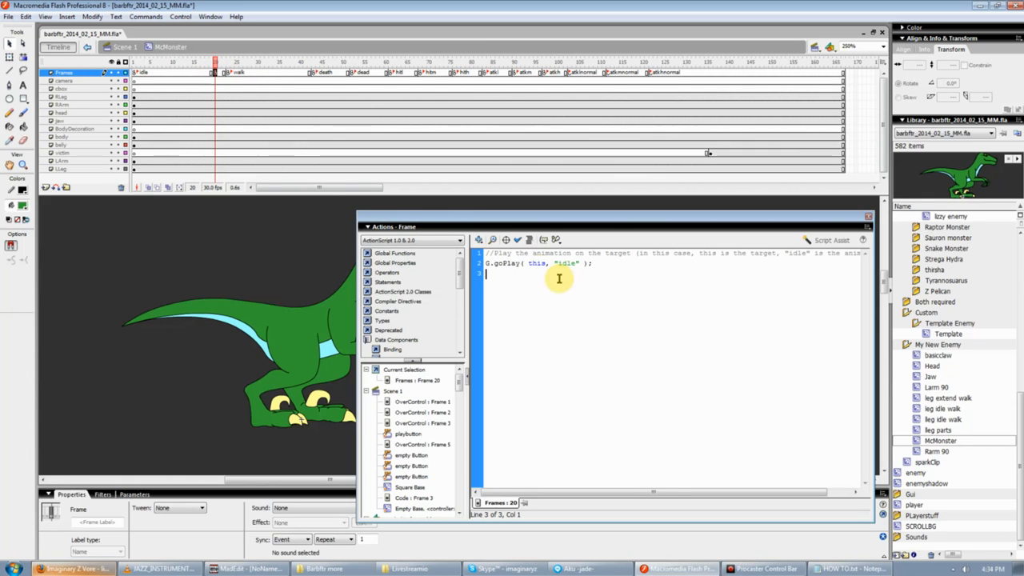
# - Copy the frame 20 script into a new blank keyframe at frame 40, ending the "walk" section, and change its animation name to "walk"
pyautogui.rightClick(214, 72)
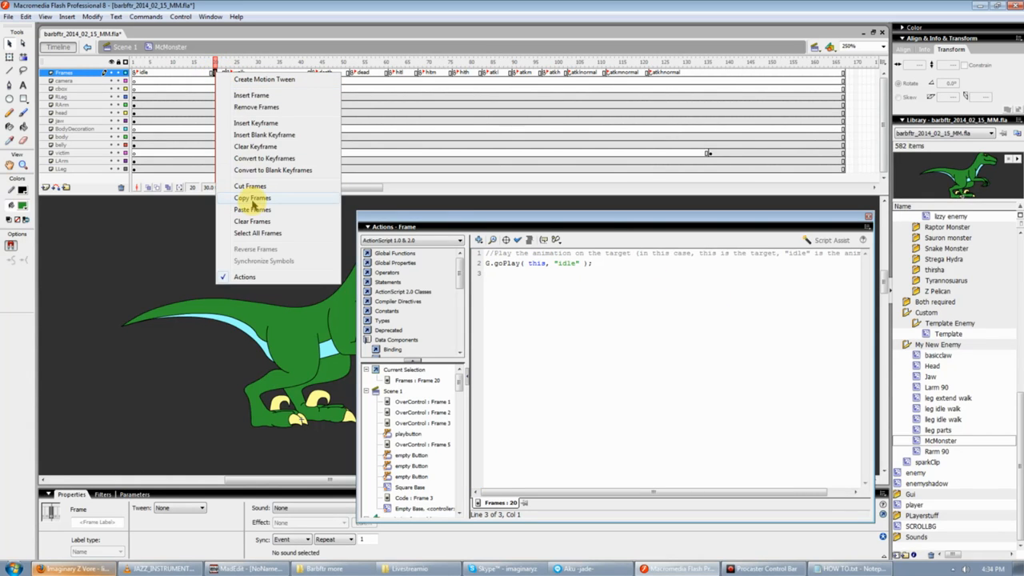
pyautogui.click(248, 199)
pyautogui.click(300, 72)
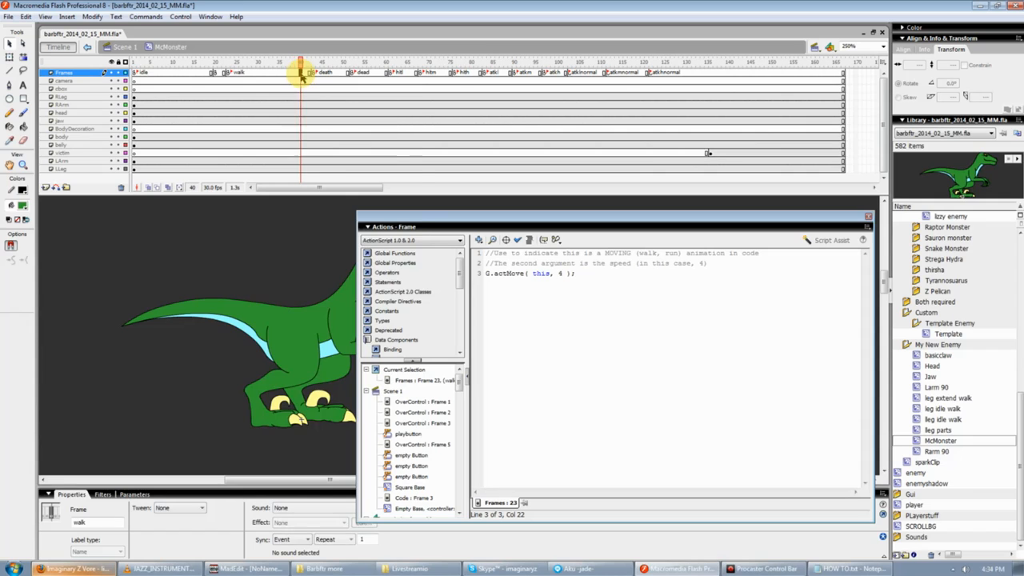
pyautogui.rightClick(302, 72)
pyautogui.click(326, 137)
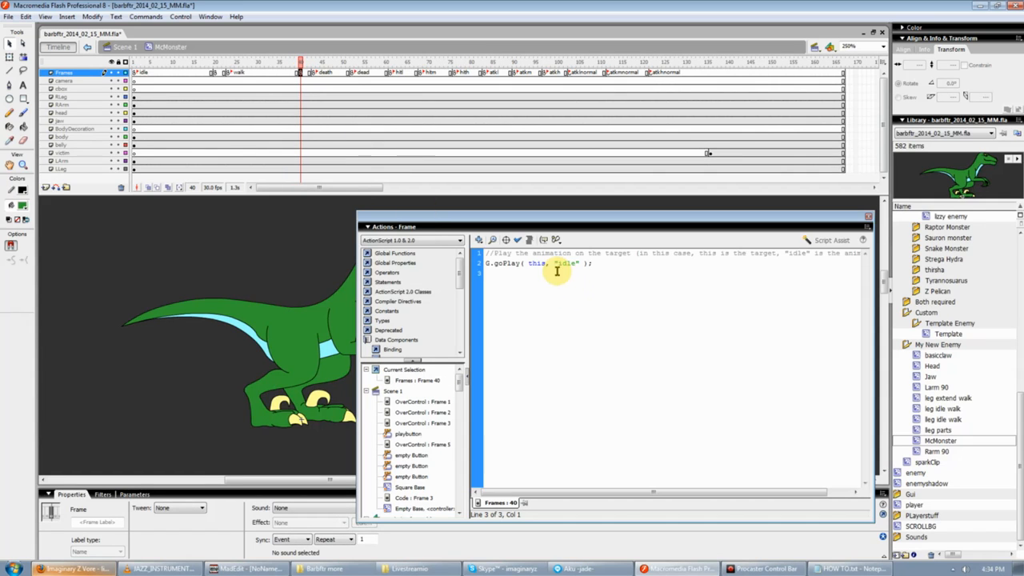
pyautogui.write('alk')
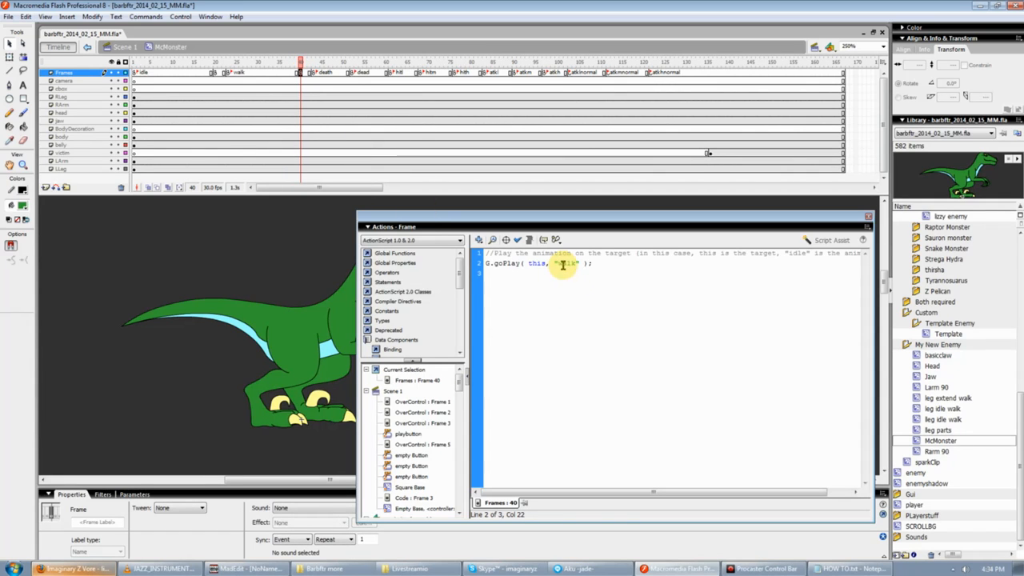
pyautogui.write('k')
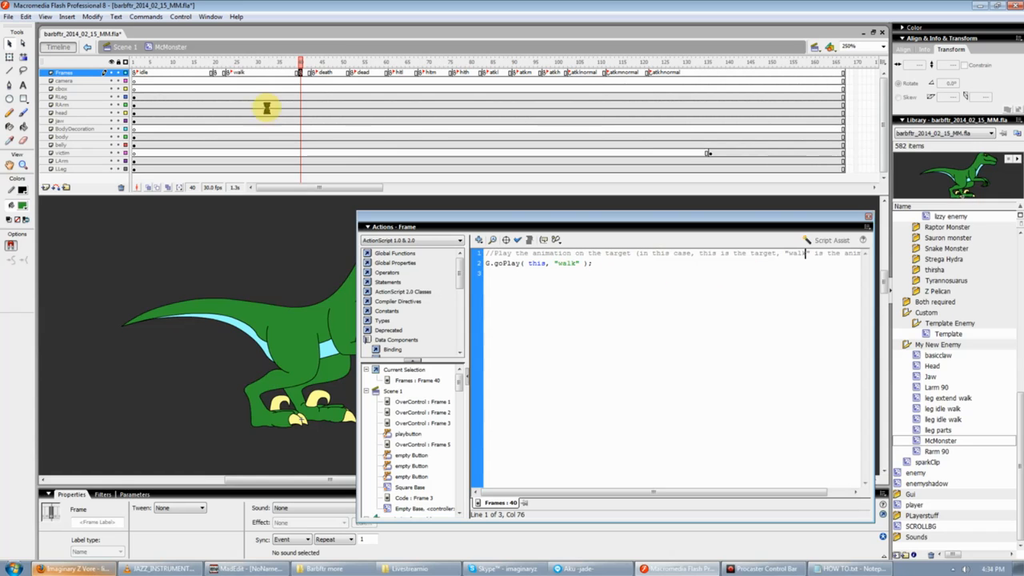
# - Insert a blank keyframe at frame 59 of the Frames layer, at the end of the "dead" section
pyautogui.rightClick(215, 73)
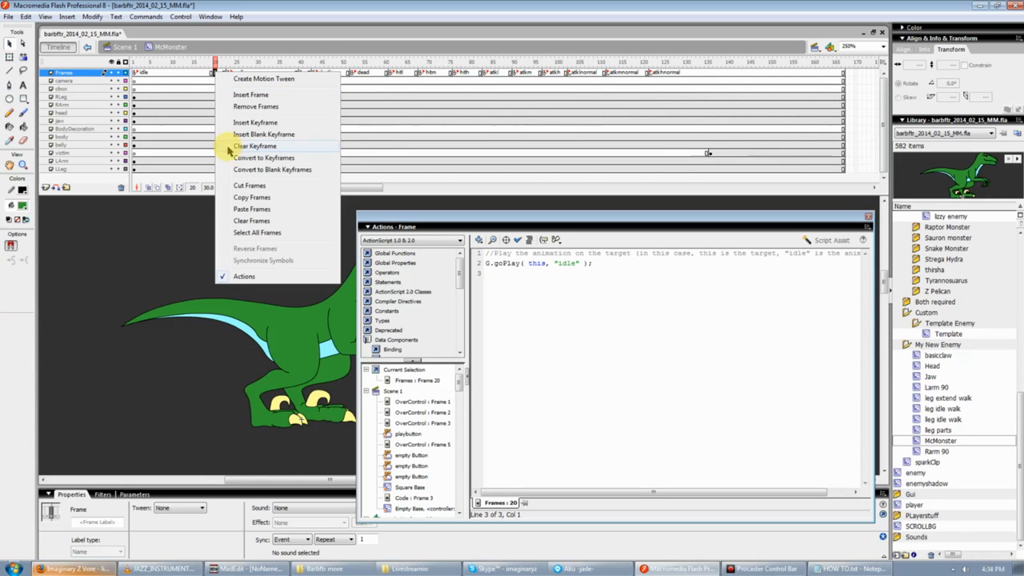
pyautogui.click(244, 199)
pyautogui.click(301, 72)
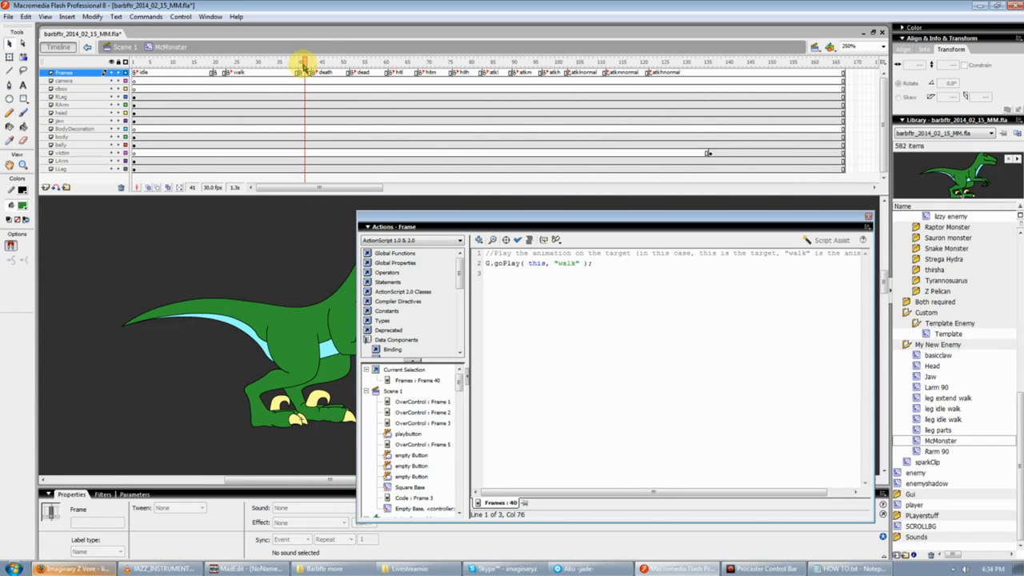
pyautogui.moveTo(304, 64); pyautogui.dragTo(382, 71)
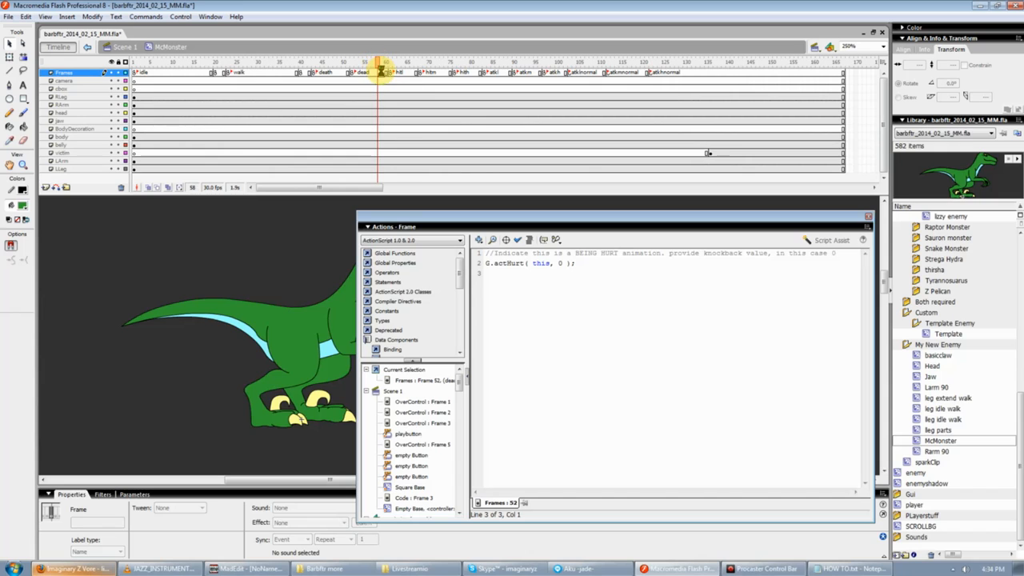
pyautogui.rightClick(382, 72)
pyautogui.click(402, 133)
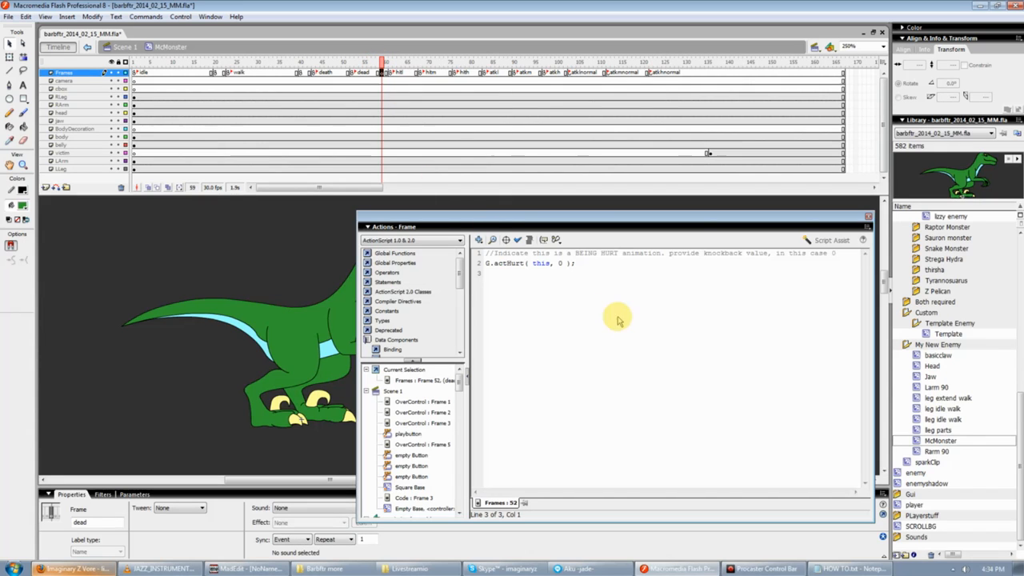
# - Copy the G.goPlay script from frame 40 into the frame 59 keyframe and change its animation name to "dead"
pyautogui.click(565, 290)
pyautogui.write('walk')
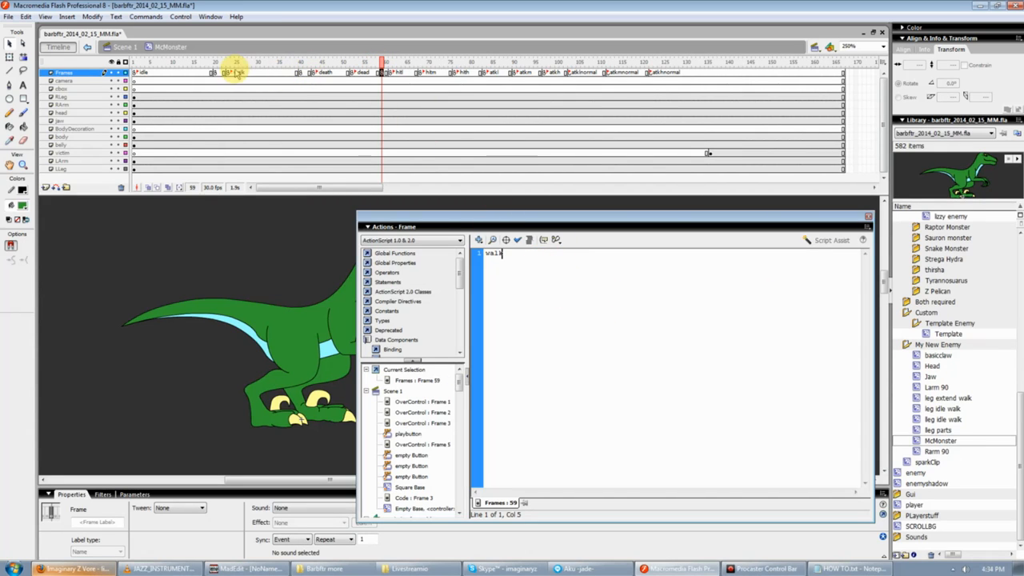
pyautogui.click(300, 74)
pyautogui.hotkey('ctrl', 'a')
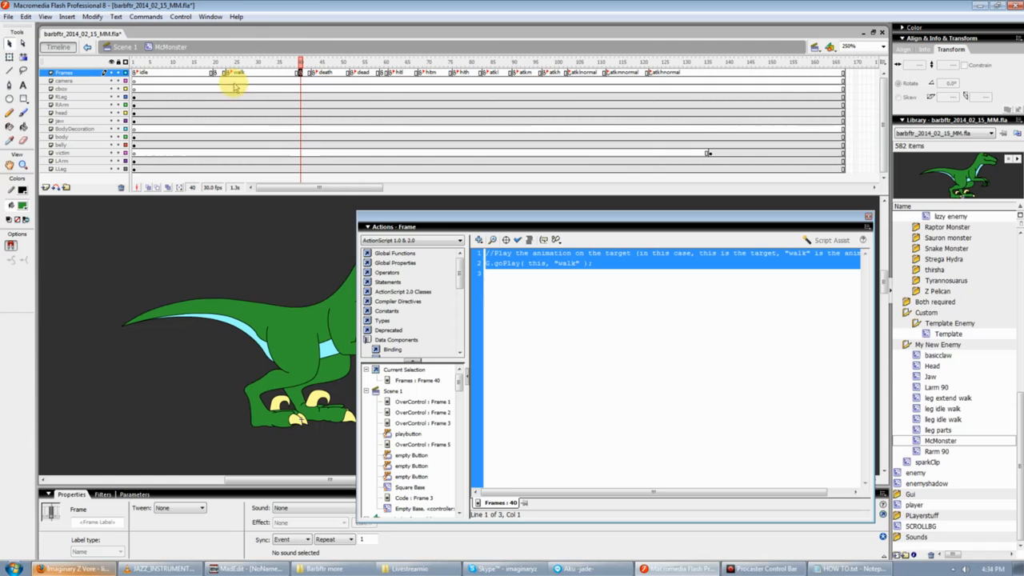
pyautogui.click(352, 73)
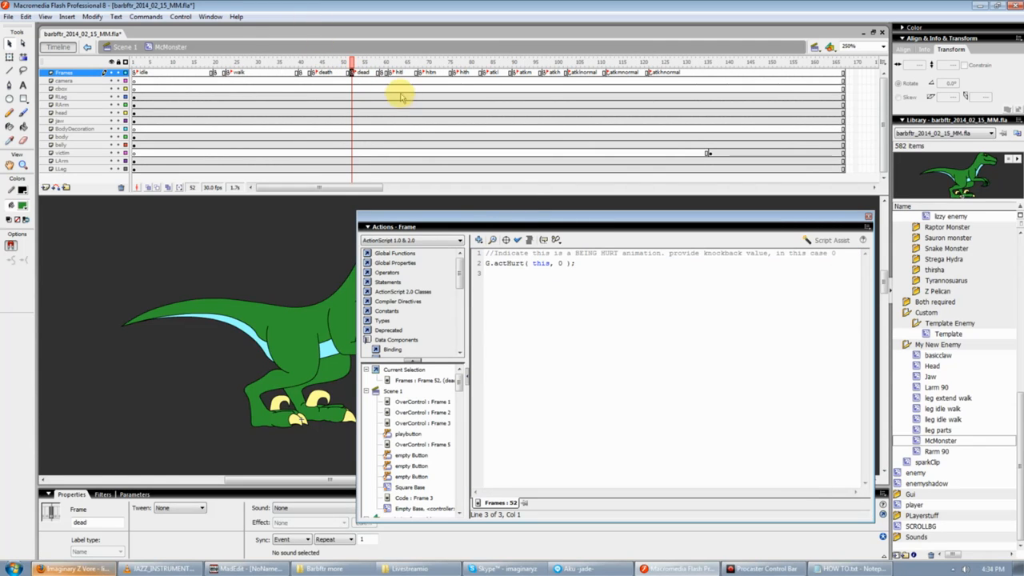
pyautogui.click(381, 72)
pyautogui.hotkey('ctrl', 'a')
pyautogui.hotkey('ctrl', 'v')
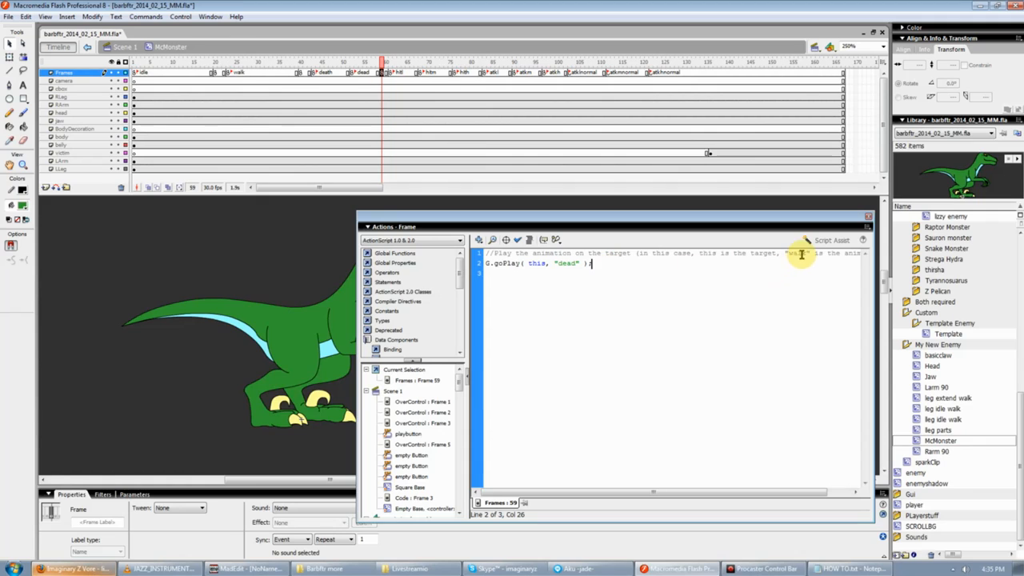
pyautogui.click(735, 273)
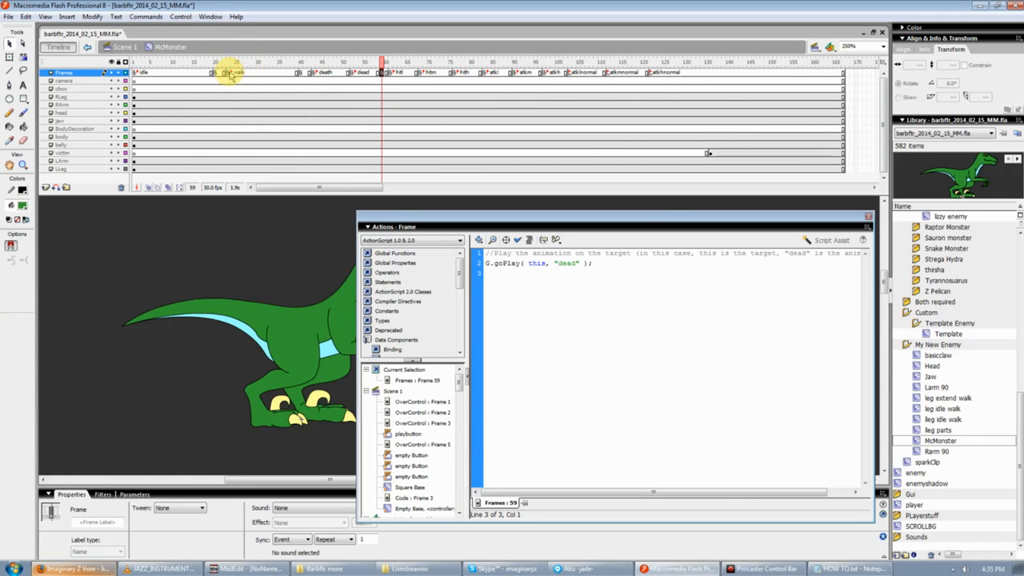
# - Add two frames across all layers after the frame 59 keyframe, before the "hitl" section
pyautogui.click(383, 63)
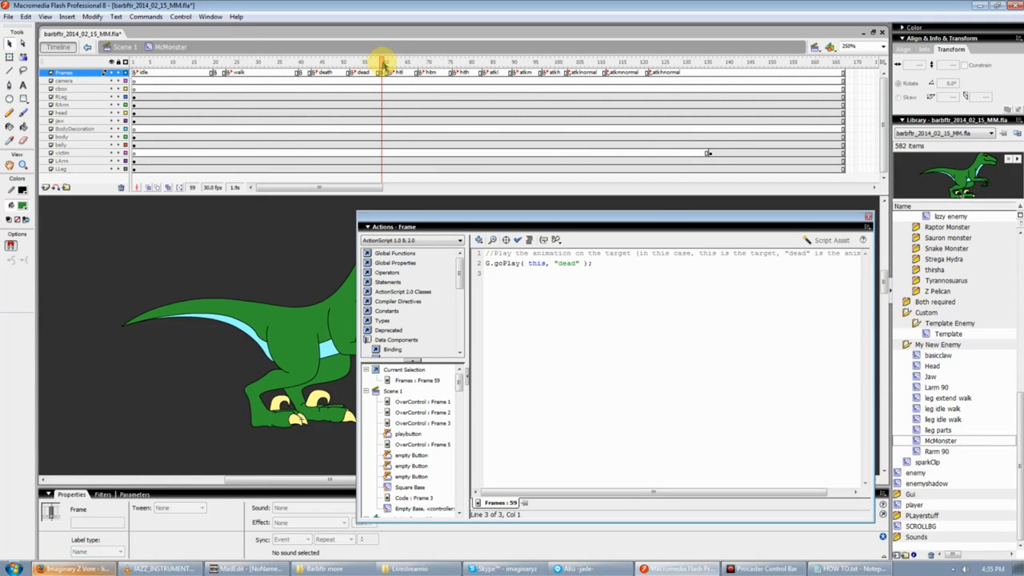
pyautogui.press('F5')
pyautogui.press('F5')
# - Insert a blank keyframe at frame 68, ending the "hitl" section, and give it the script G.goPlay( this, "idle" )
pyautogui.click(420, 78)
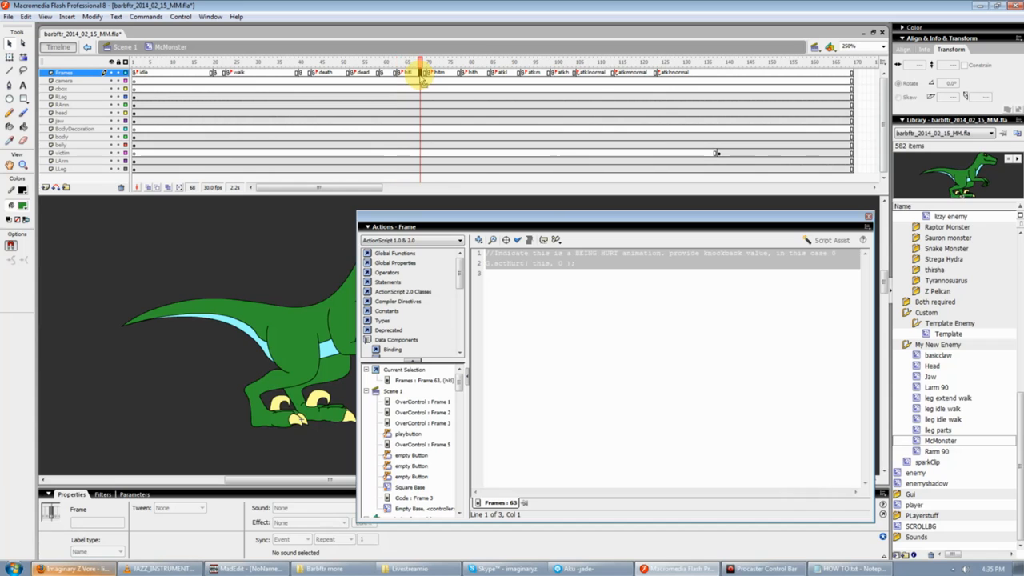
pyautogui.rightClick(423, 80)
pyautogui.click(441, 136)
pyautogui.click(649, 323)
pyautogui.hotkey('ctrl', 'v')
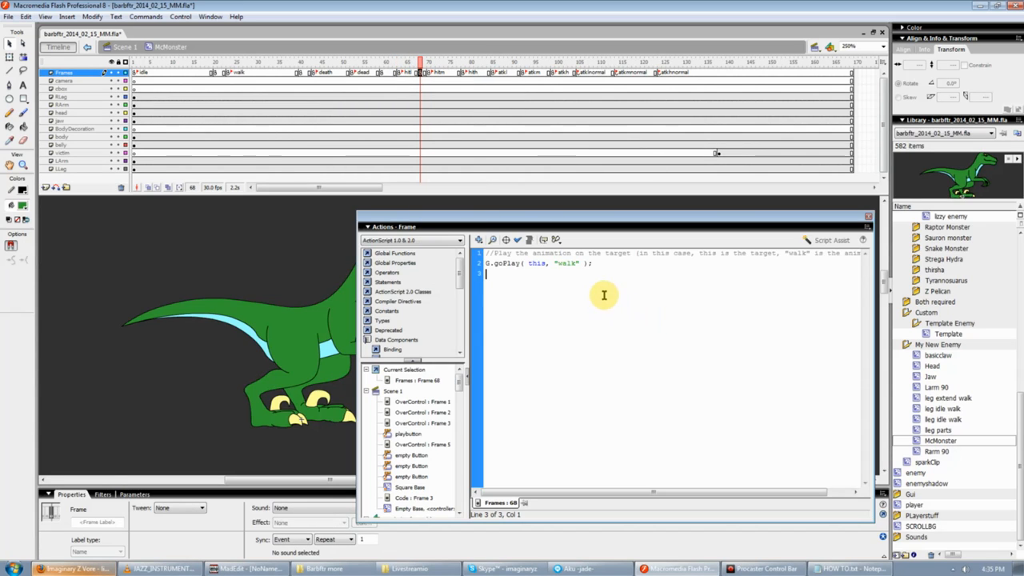
pyautogui.moveTo(626, 279); pyautogui.dragTo(351, 184)
pyautogui.click(584, 263)
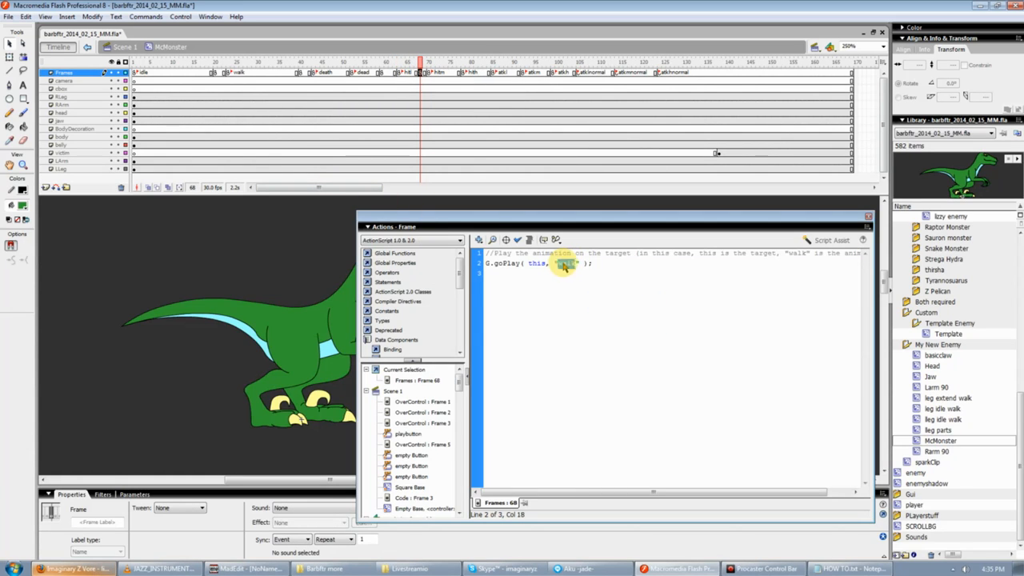
pyautogui.write('idle')
# - Copy the G.goPlay( this, "idle" ) script into a new blank keyframe at frame 75, ending the "hitm" section
pyautogui.moveTo(619, 270); pyautogui.dragTo(484, 231)
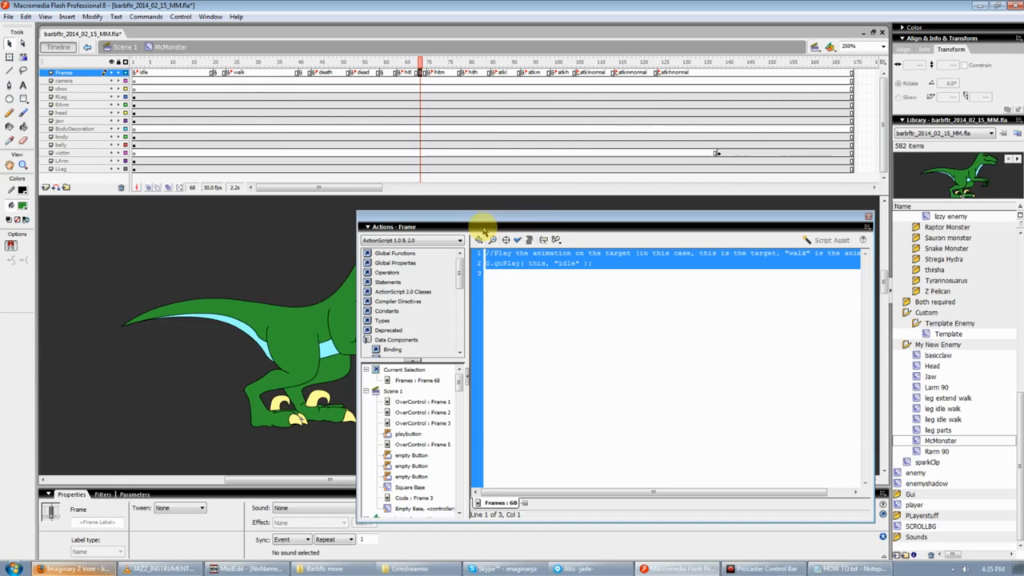
pyautogui.click(452, 74)
pyautogui.rightClick(453, 73)
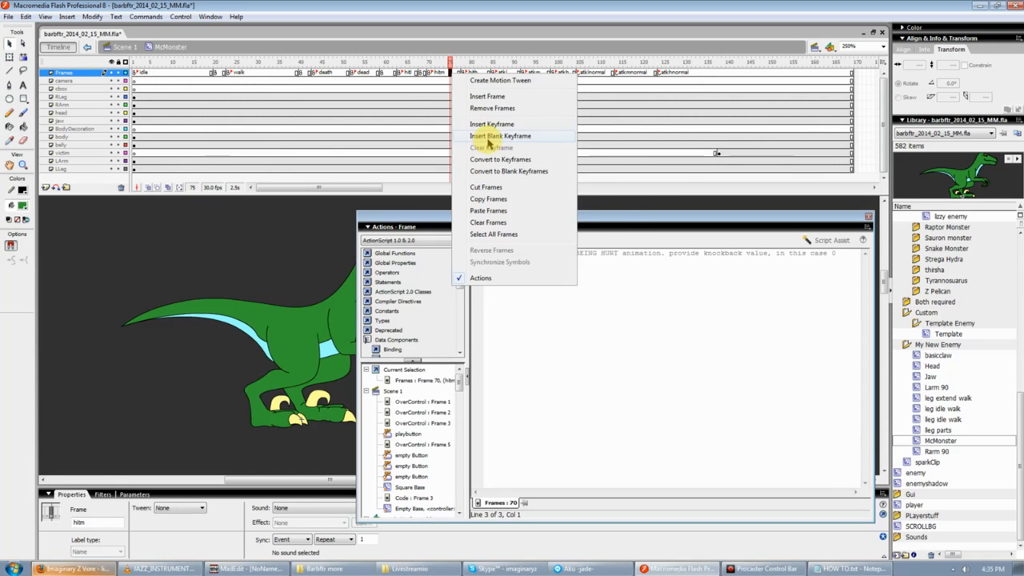
pyautogui.click(490, 136)
pyautogui.click(486, 73)
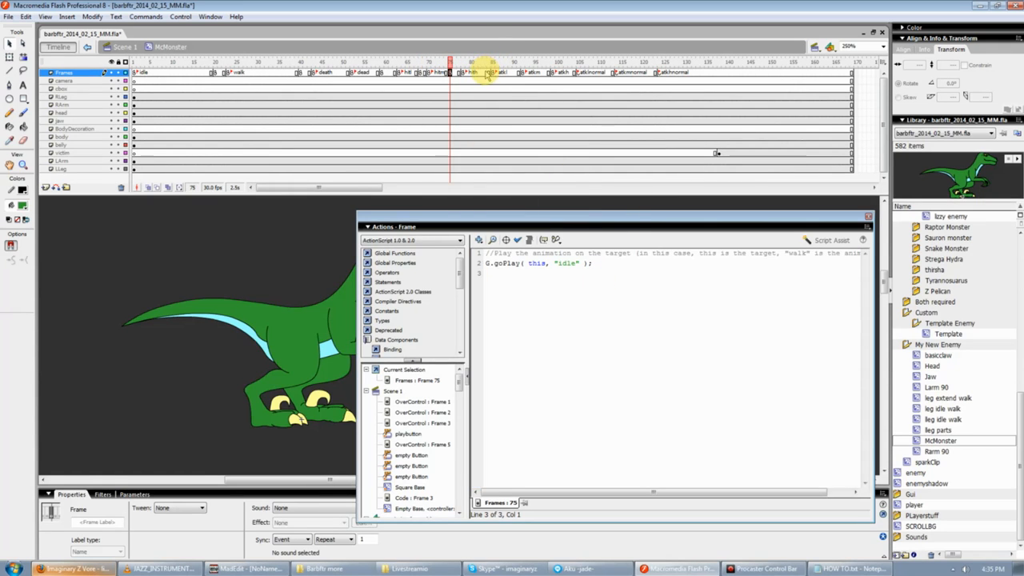
# - Paste the idle script into a new blank keyframe at frame 83, ending "hith", and add spacing frames before "atkl" across all layers
pyautogui.click(486, 73)
pyautogui.rightClick(486, 74)
pyautogui.click(503, 133)
pyautogui.click(594, 336)
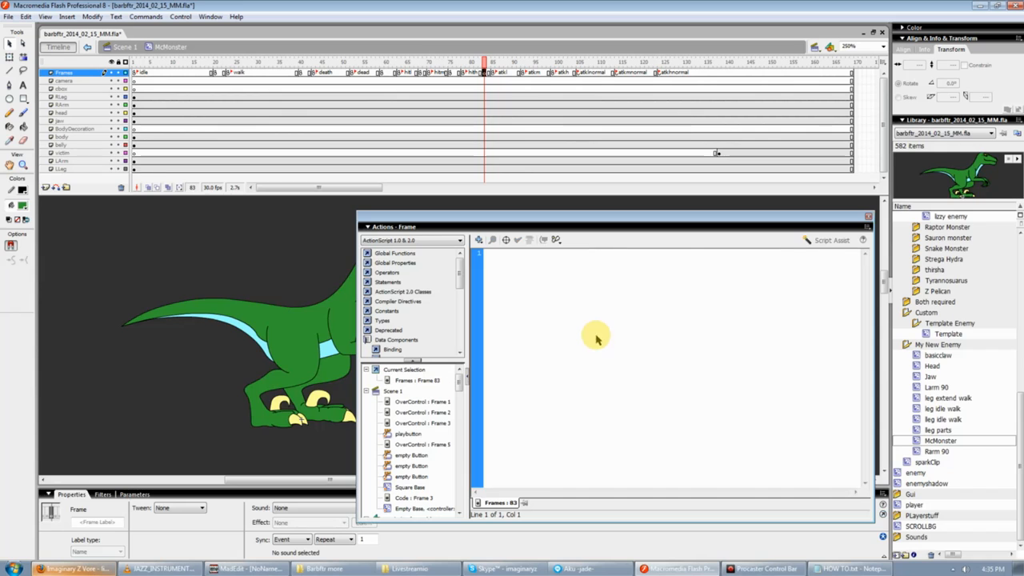
pyautogui.hotkey('ctrl', 'v')
pyautogui.click(488, 64)
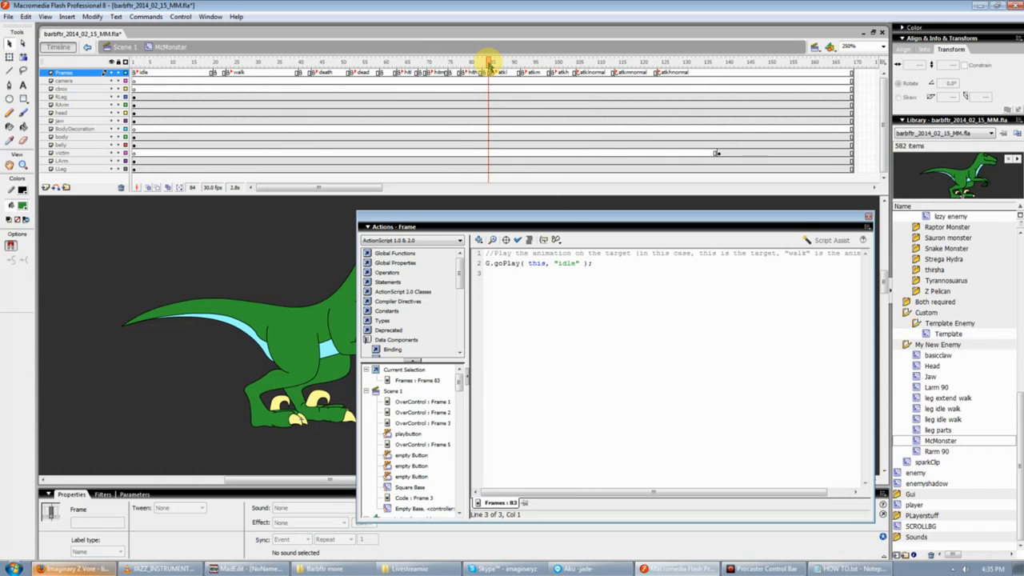
pyautogui.press('F5')
pyautogui.moveTo(458, 63); pyautogui.dragTo(429, 64)
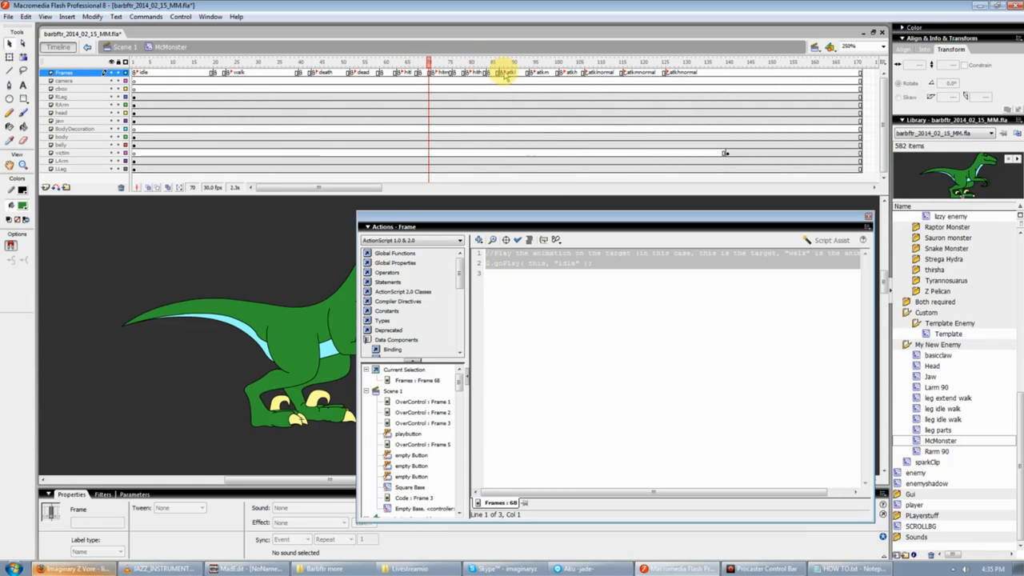
# - Lengthen the "atklnormal" section and paste the G.goPlay( this, "idle" ) script into a new blank keyframe at its end, frame 120
pyautogui.moveTo(521, 67); pyautogui.dragTo(646, 75)
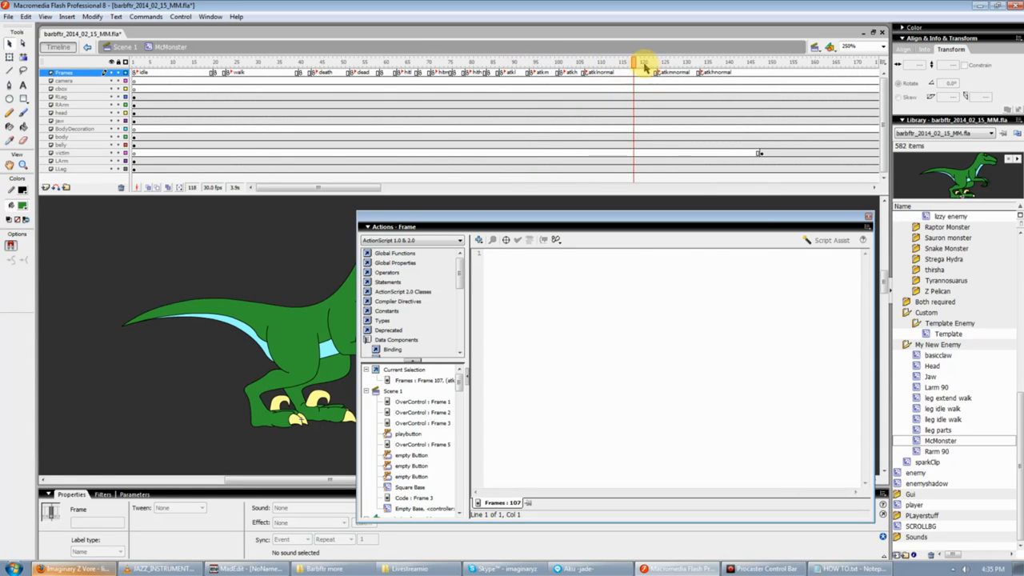
pyautogui.rightClick(644, 72)
pyautogui.click(684, 121)
pyautogui.click(560, 318)
pyautogui.hotkey('ctrl', 'v')
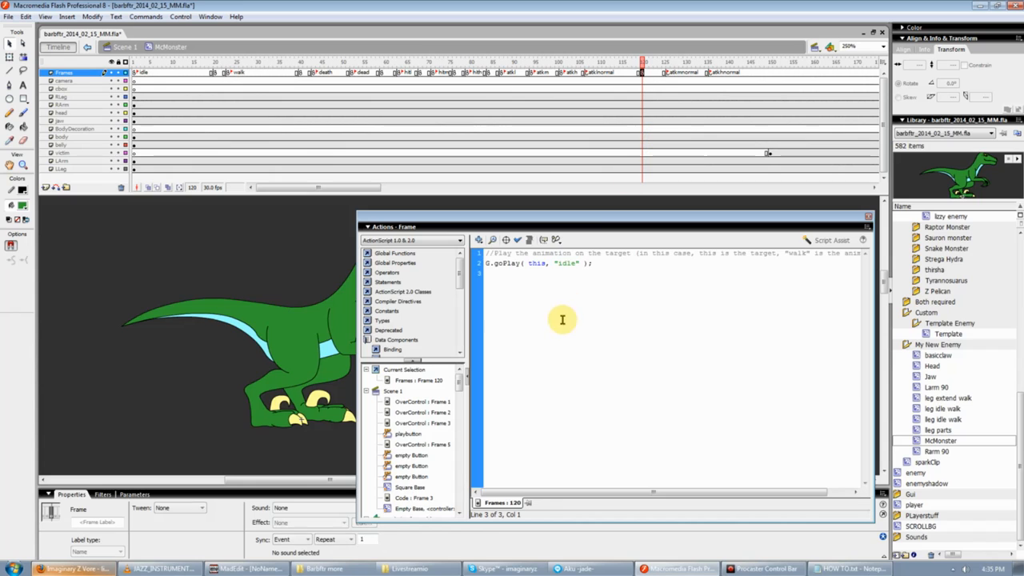
# - Lengthen "atkmnormal", paste the idle script into a new blank keyframe at frame 138, and add spacing frames before "atkhnormal"
pyautogui.click(704, 60)
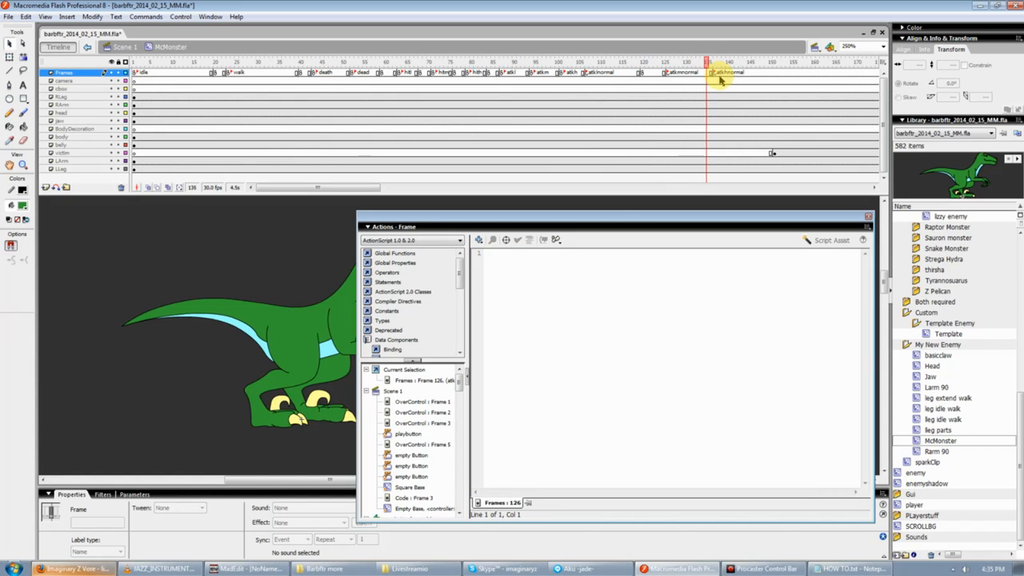
pyautogui.rightClick(720, 73)
pyautogui.click(776, 128)
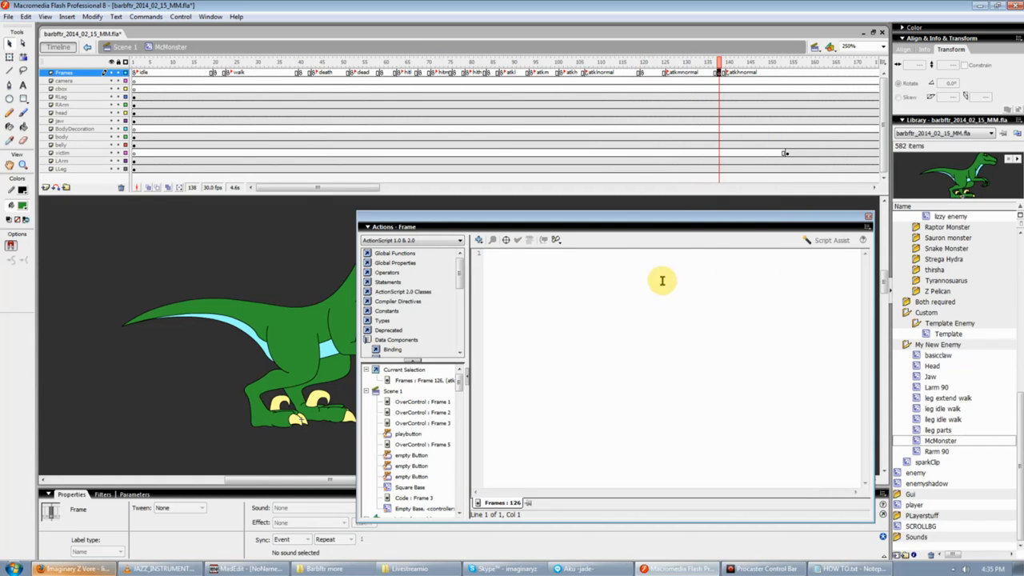
pyautogui.click(663, 279)
pyautogui.hotkey('ctrl', 'v')
pyautogui.click(723, 63)
pyautogui.press('F5')
pyautogui.press('F5')
pyautogui.press('F5')
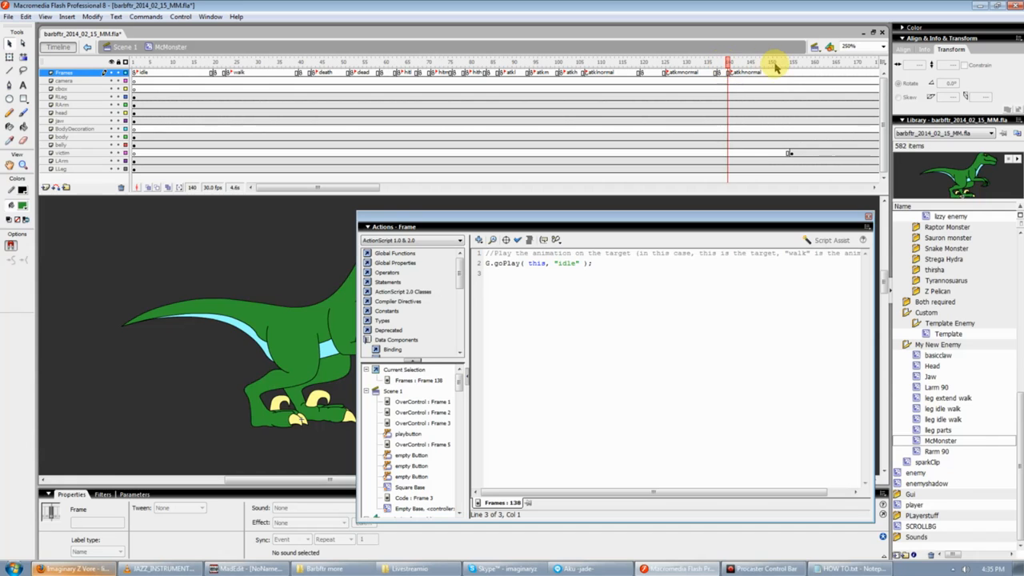
# - Insert a blank keyframe at frame 153, ending the "atkhnormal" section, and paste the G.goPlay( this, "idle" ) script into it
pyautogui.click(782, 64)
pyautogui.rightClick(783, 73)
pyautogui.click(806, 135)
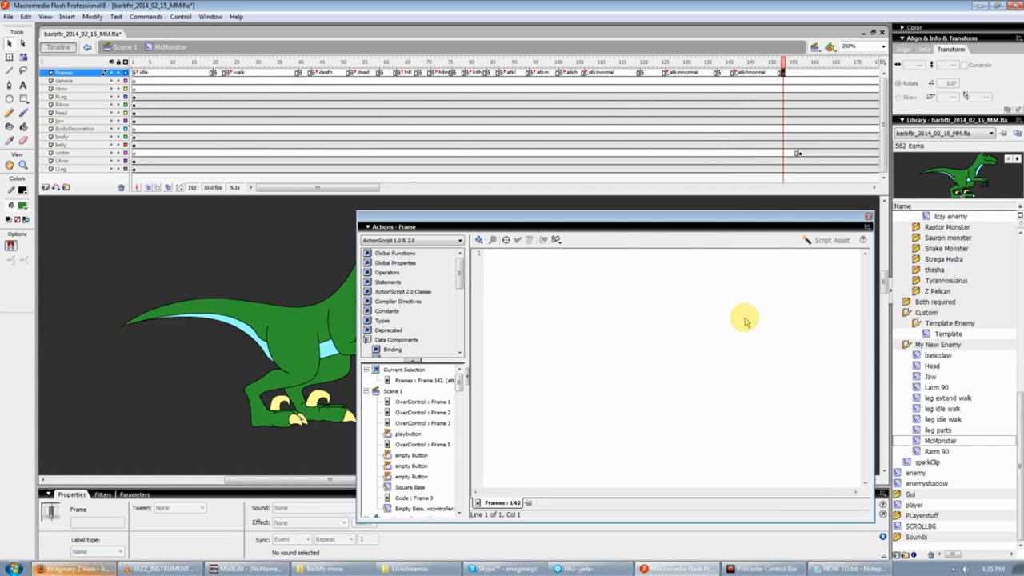
pyautogui.click(743, 315)
pyautogui.hotkey('ctrl', 'v')
# - Open the Template enemy and select the collision box on frame 1 of its cbox (required) layer
pyautogui.moveTo(784, 62); pyautogui.dragTo(135, 65)
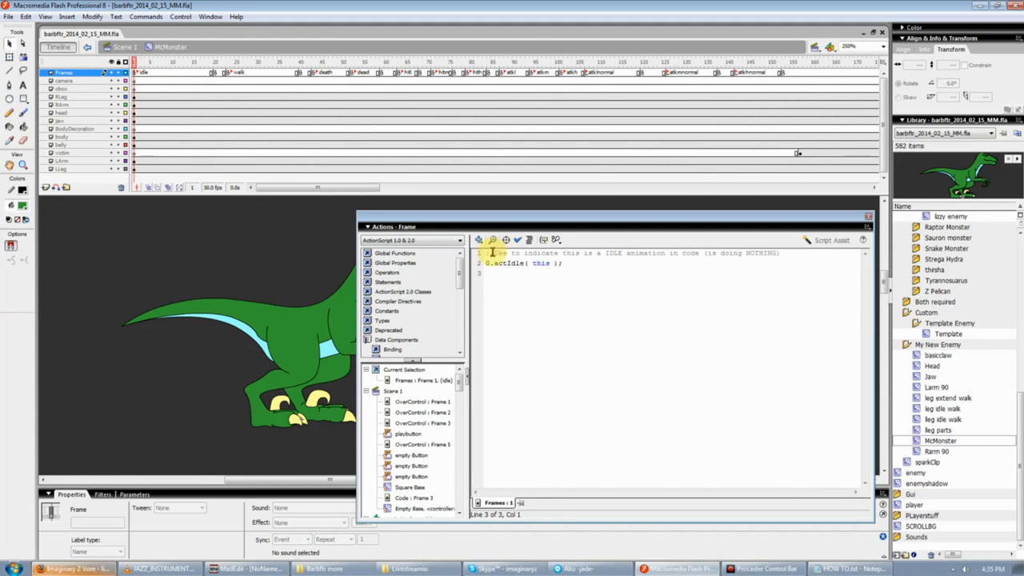
pyautogui.click(507, 227)
pyautogui.click(73, 88)
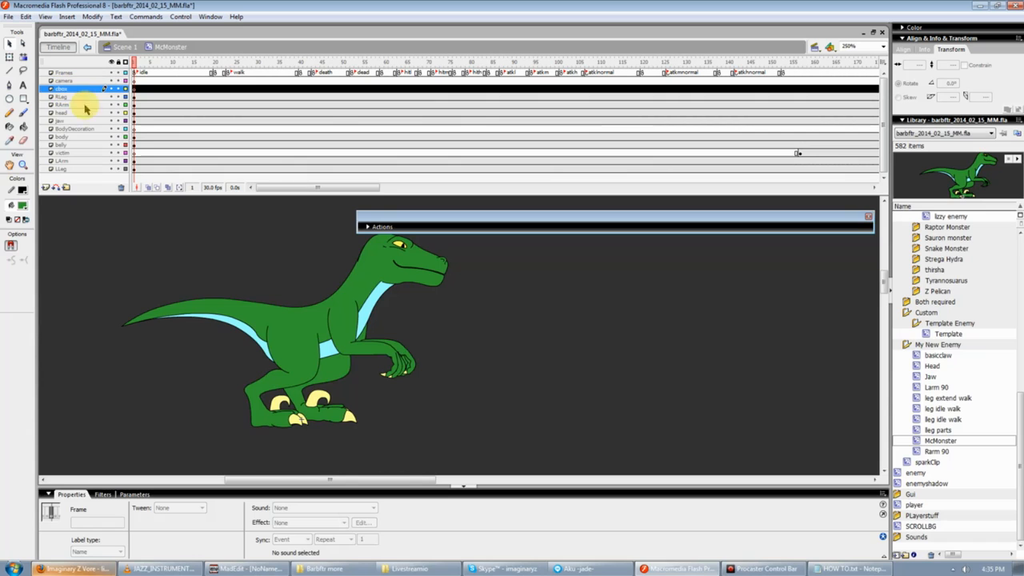
pyautogui.doubleClick(926, 333)
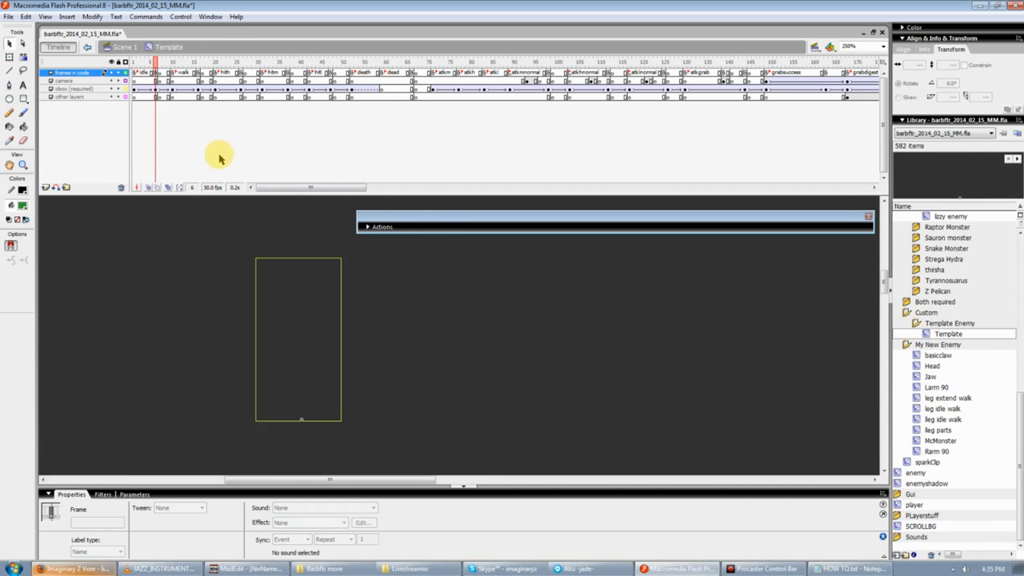
pyautogui.click(136, 89)
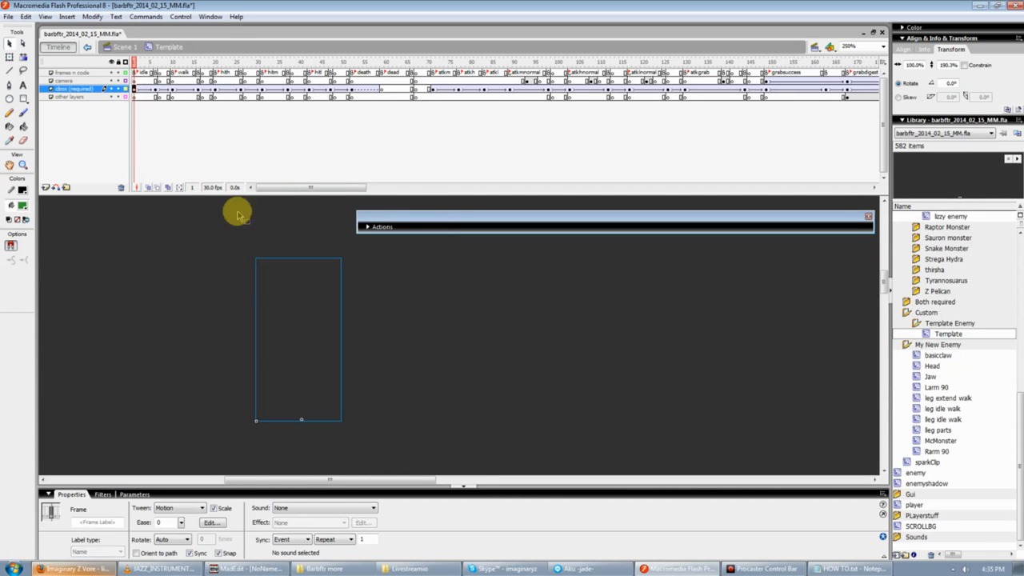
pyautogui.moveTo(239, 216); pyautogui.dragTo(400, 456)
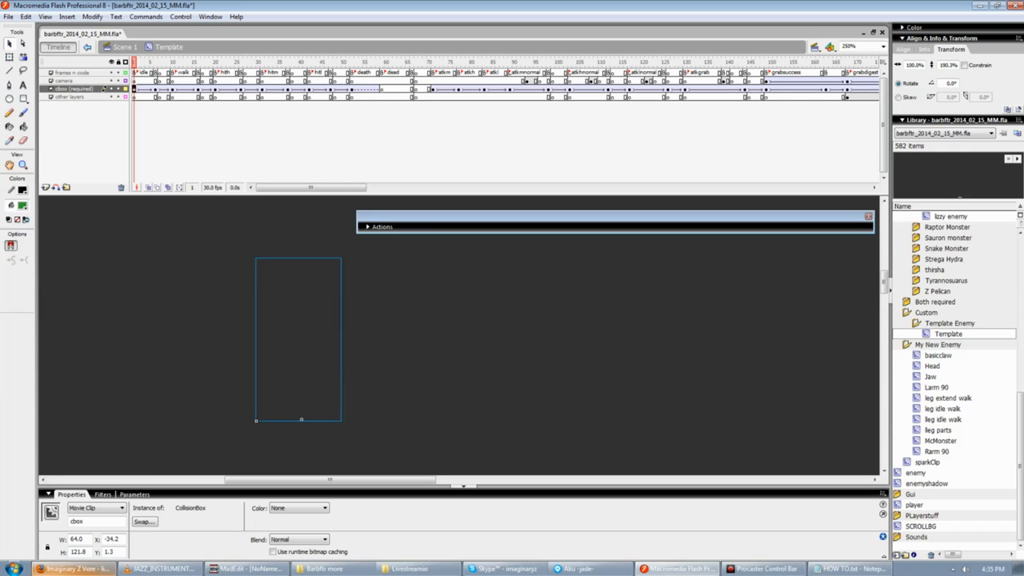
# - Examine the AttackBox, CollisionBox and SpecialBox symbols in the library's Collision Squares folder under Bases
pyautogui.moveTo(1015, 413); pyautogui.dragTo(1016, 224)
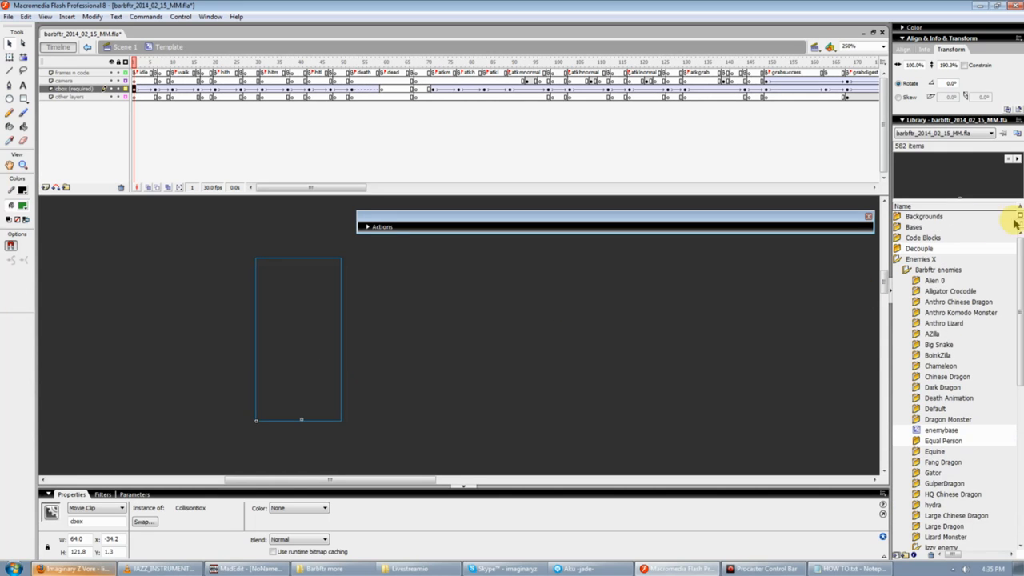
pyautogui.doubleClick(900, 228)
pyautogui.click(910, 248)
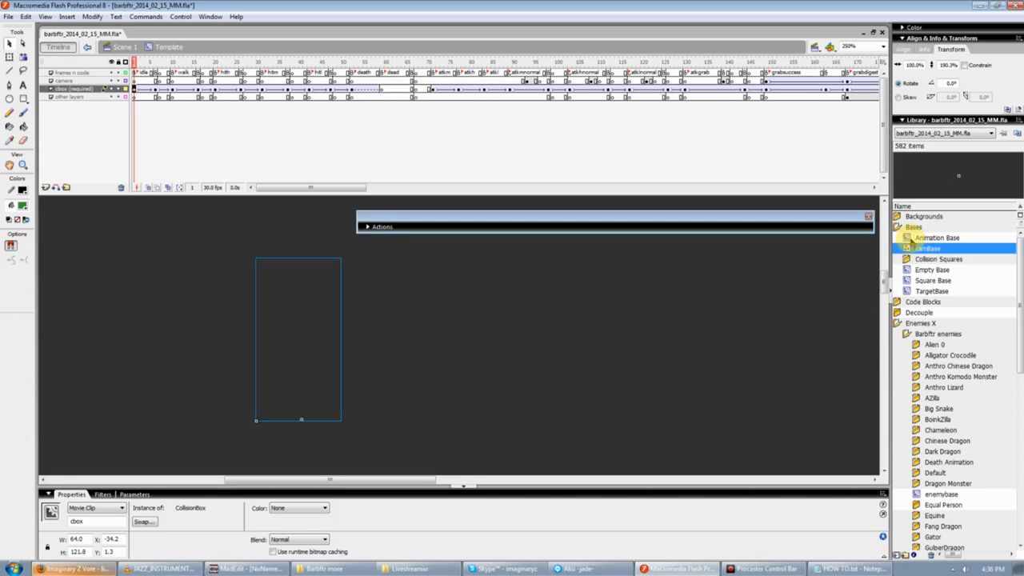
pyautogui.doubleClick(908, 259)
pyautogui.click(928, 269)
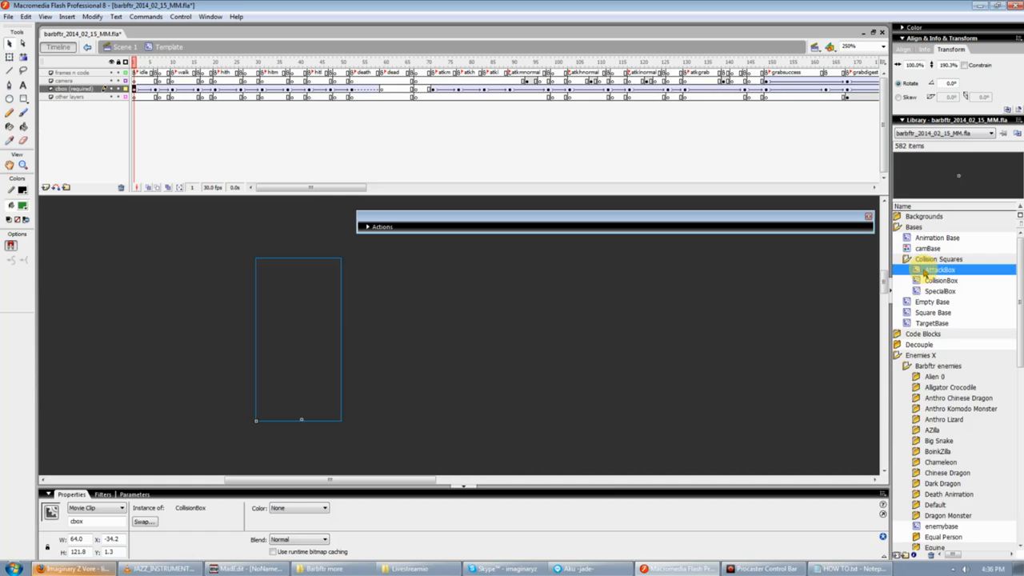
pyautogui.click(933, 282)
pyautogui.click(936, 292)
# - Open the Izzy enemy symbol and copy the collision box from frame 1 of its cbox layer
pyautogui.moveTo(1017, 281); pyautogui.dragTo(1008, 432)
pyautogui.click(949, 260)
pyautogui.click(929, 376)
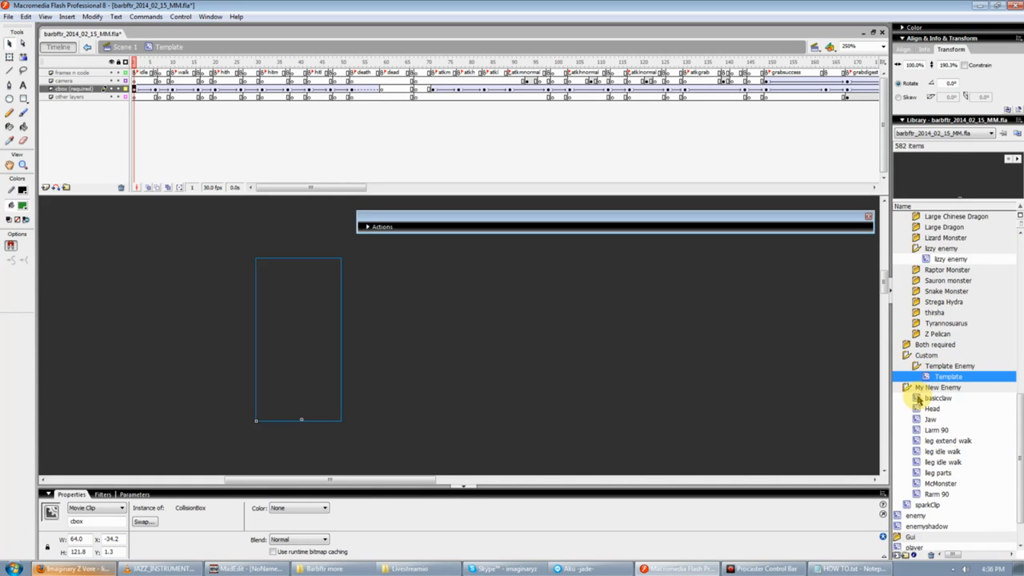
pyautogui.doubleClick(935, 483)
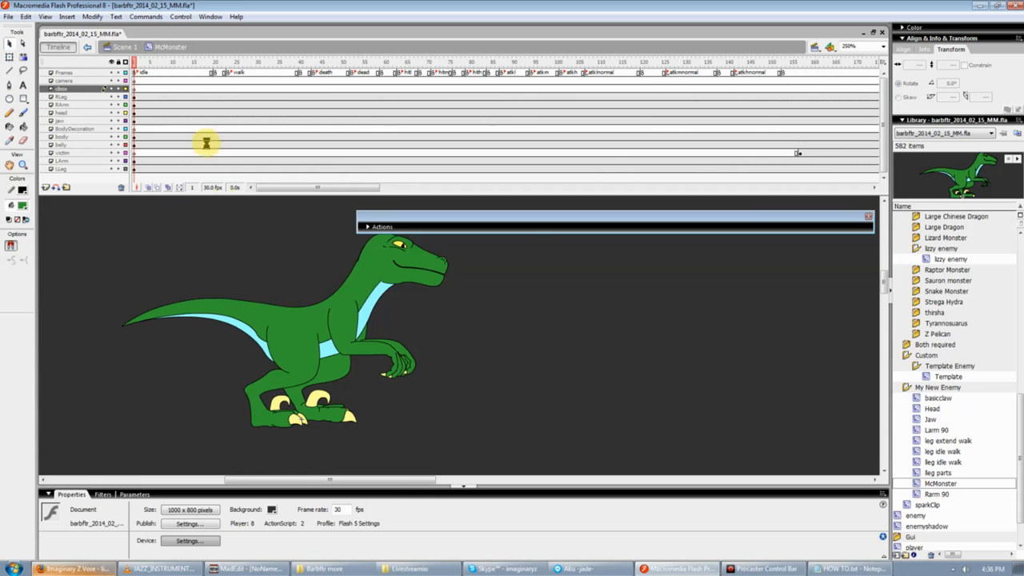
pyautogui.doubleClick(928, 258)
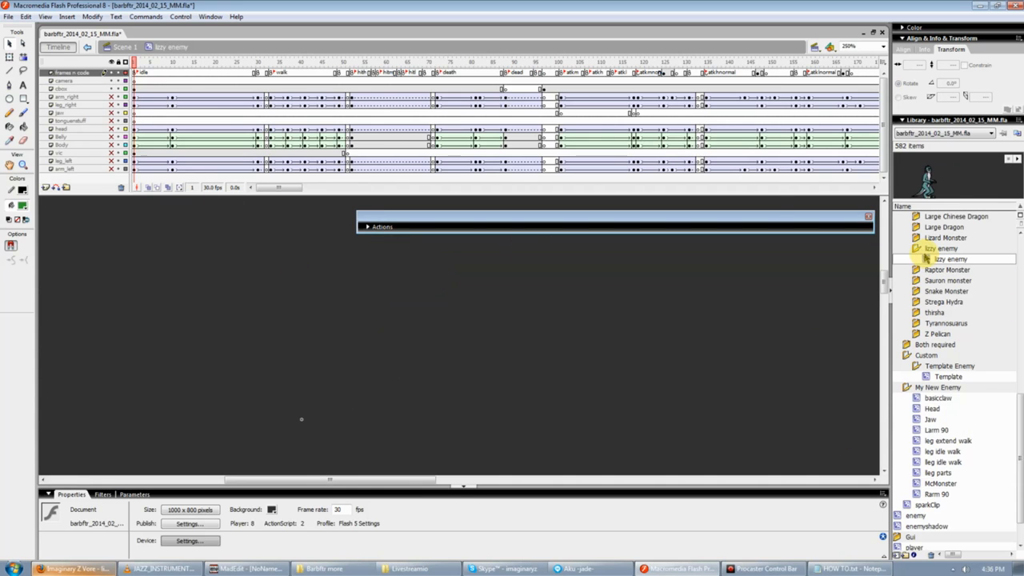
pyautogui.click(138, 91)
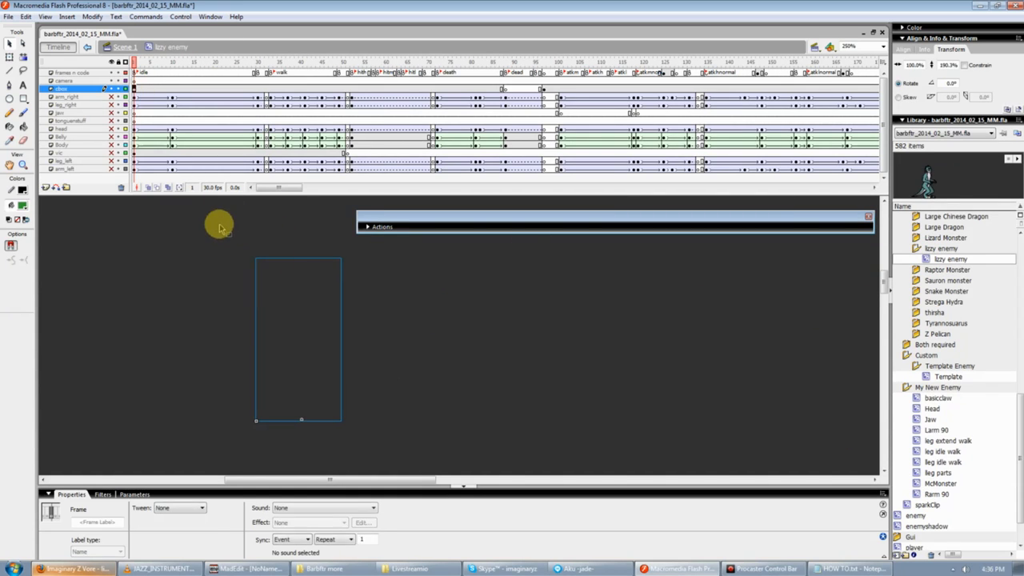
pyautogui.moveTo(217, 221); pyautogui.dragTo(442, 435)
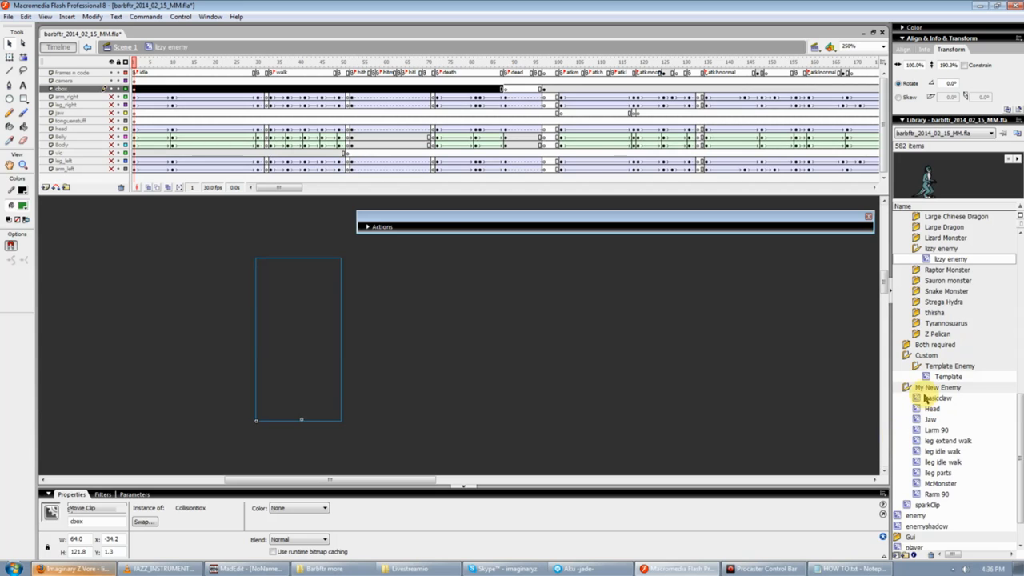
# - Lock McMonster's layers other than cbox and paste the collision box into frame 1 of the cbox layer
pyautogui.doubleClick(920, 484)
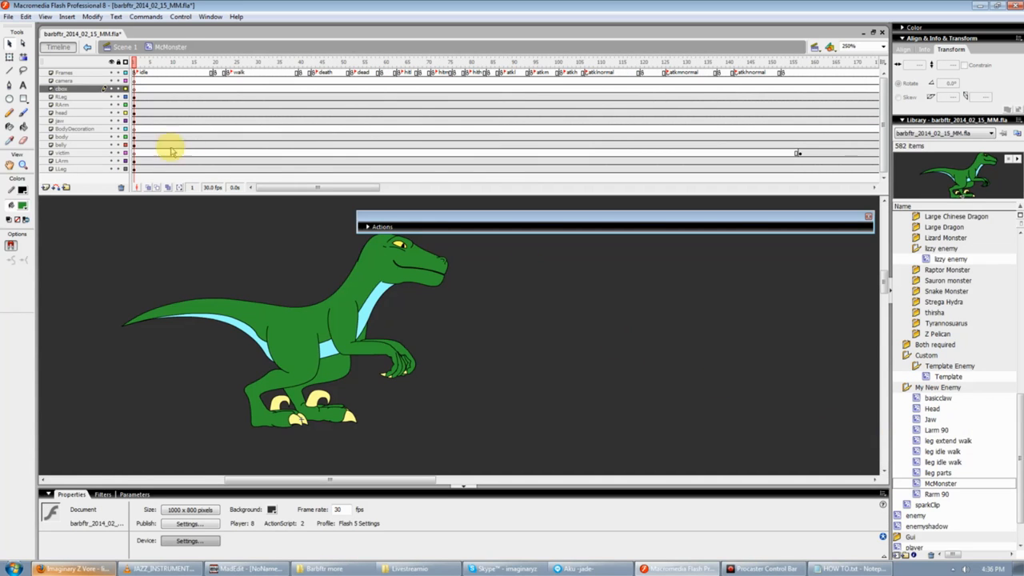
pyautogui.click(80, 88)
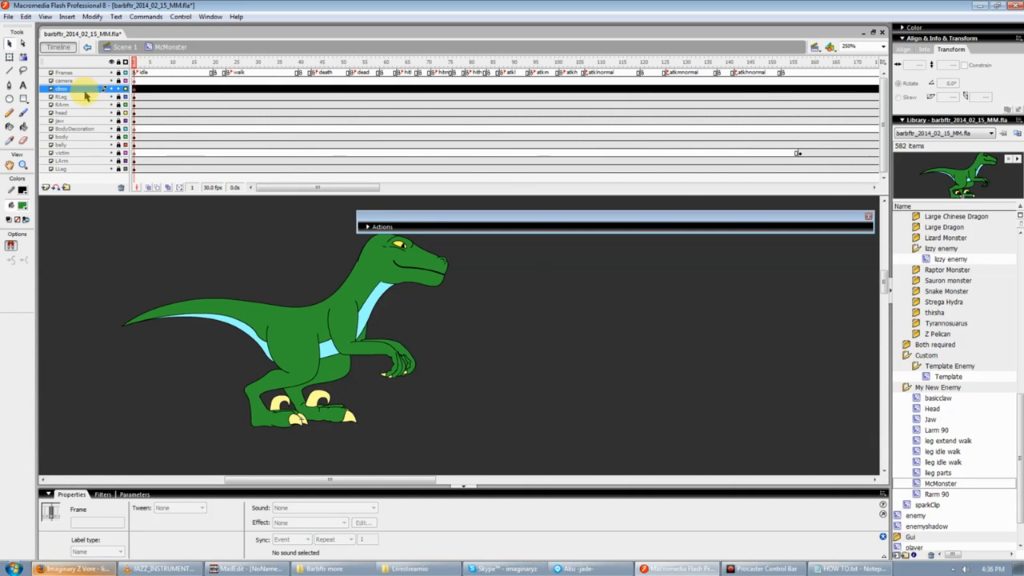
pyautogui.click(207, 210)
pyautogui.click(132, 88)
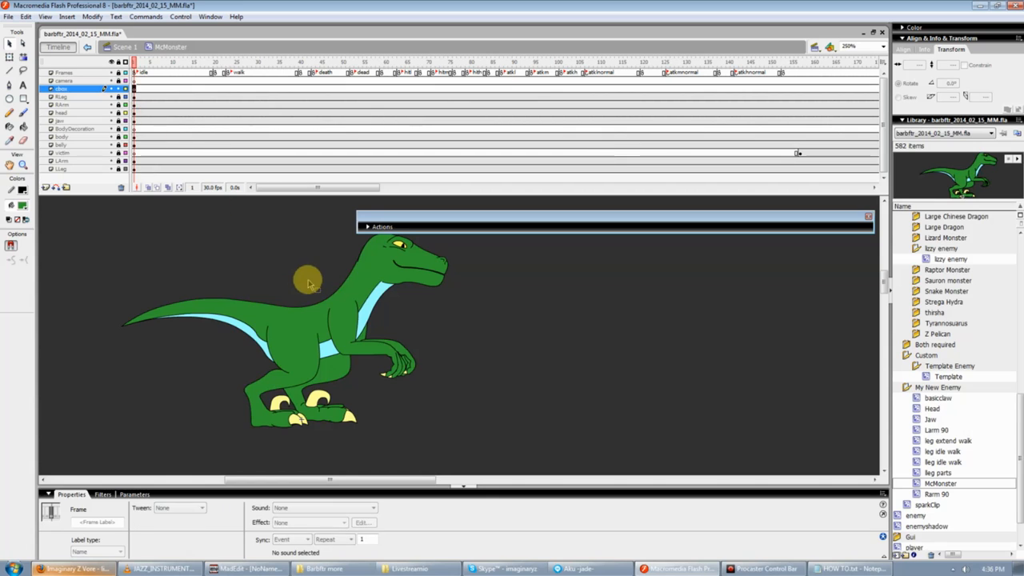
pyautogui.click(132, 89)
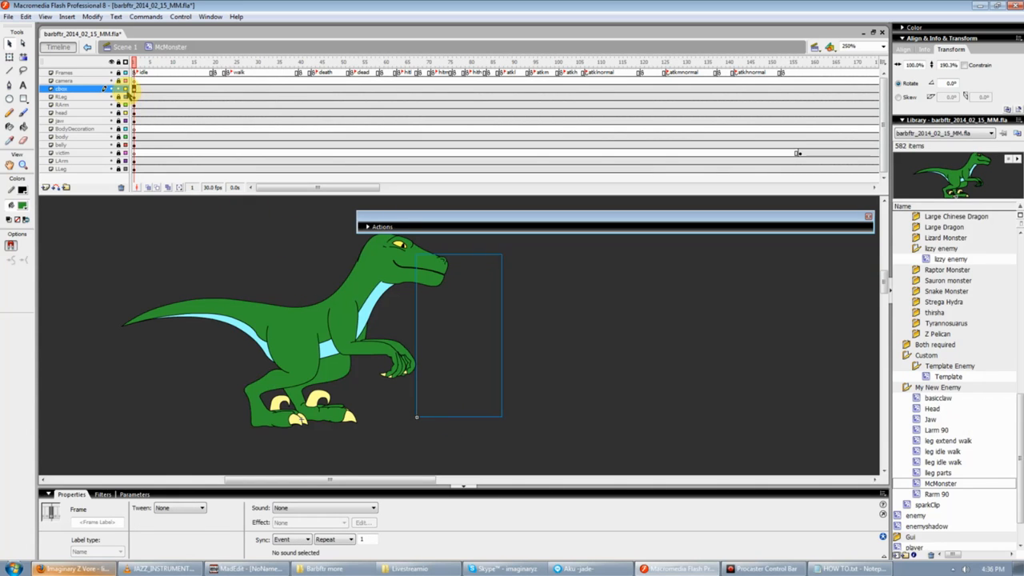
# - Change the cbox layer's outline color to blue
pyautogui.doubleClick(126, 89)
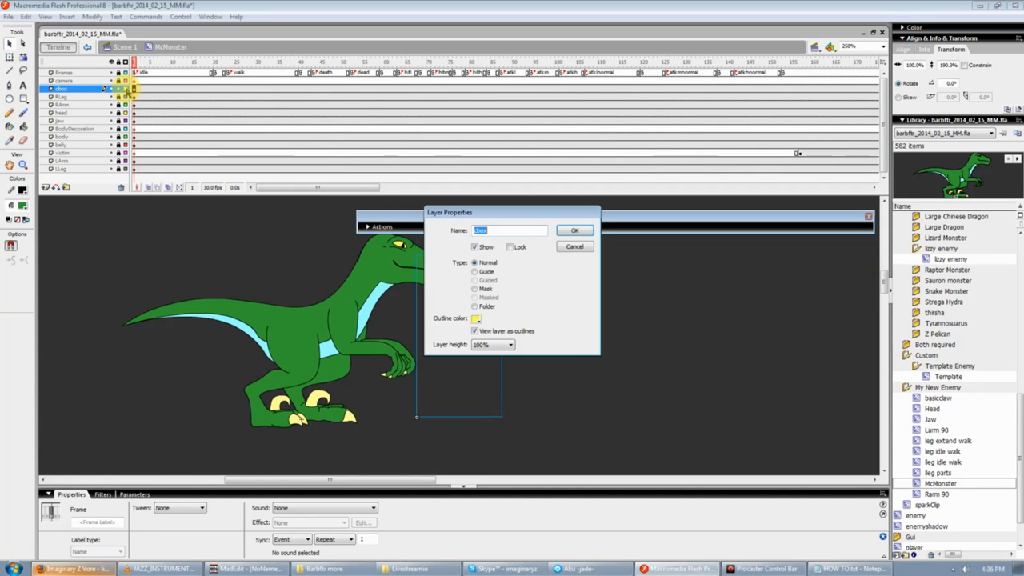
pyautogui.click(476, 319)
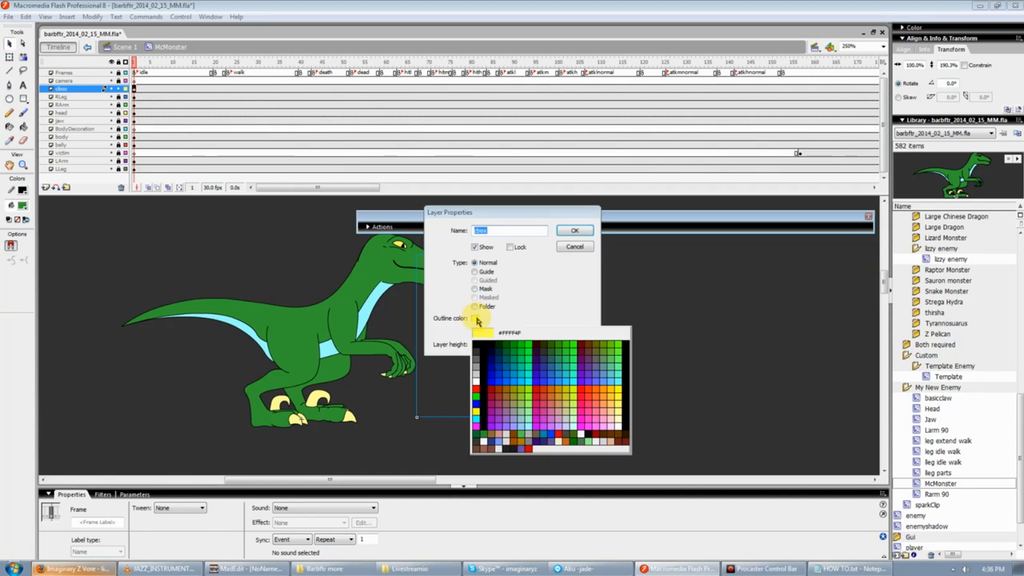
pyautogui.click(487, 387)
pyautogui.click(579, 233)
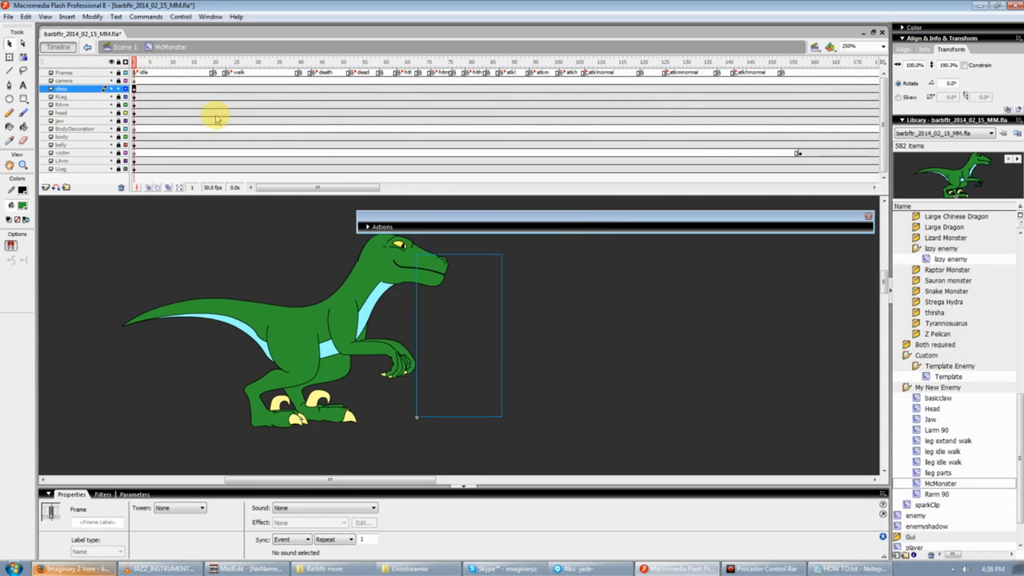
# - Enlarge the collision box to about 133 by 132 and place it over the dinosaur's body
pyautogui.click(566, 272)
pyautogui.moveTo(477, 255)
pyautogui.mouseDown()
pyautogui.moveTo(315, 258)
pyautogui.moveTo(413, 222)
pyautogui.moveTo(507, 224)
pyautogui.moveTo(453, 252)
pyautogui.moveTo(490, 244)
pyautogui.mouseUp()
pyautogui.moveTo(335, 331); pyautogui.dragTo(419, 334)
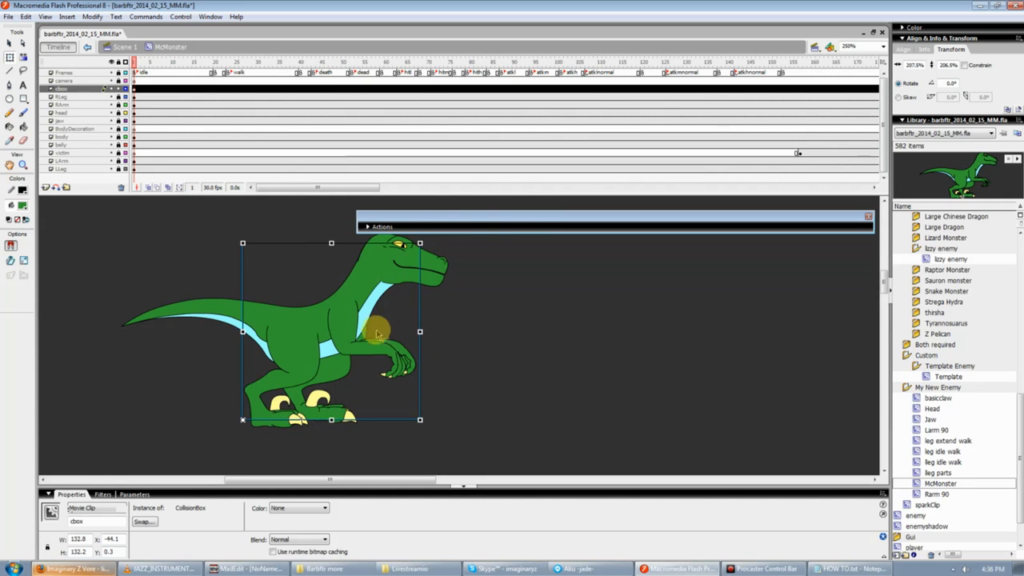
# - Set the collision box's position to X -70, Y 0 and its size to 140 by 140
pyautogui.click(923, 49)
pyautogui.click(455, 313)
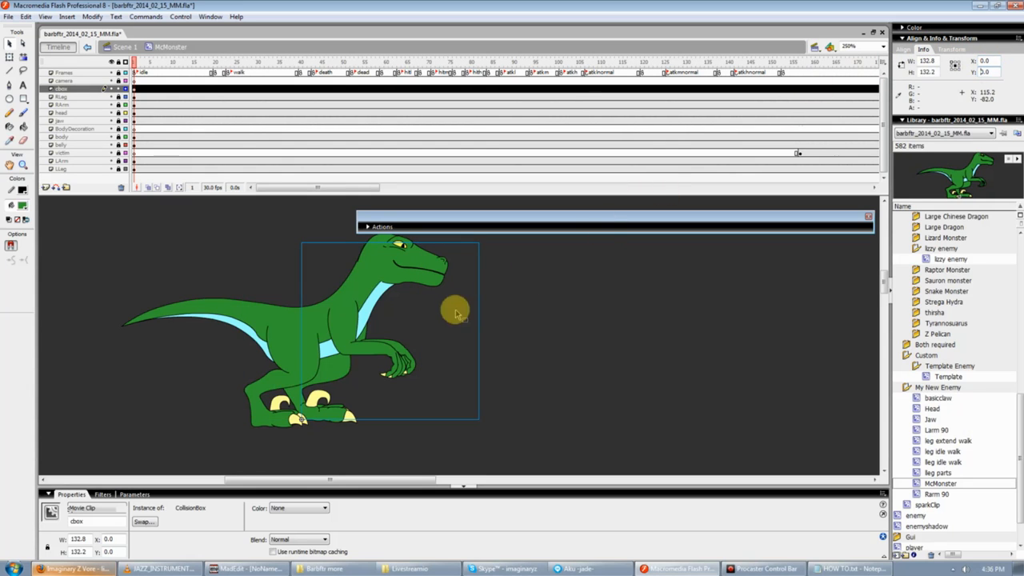
pyautogui.write('14')
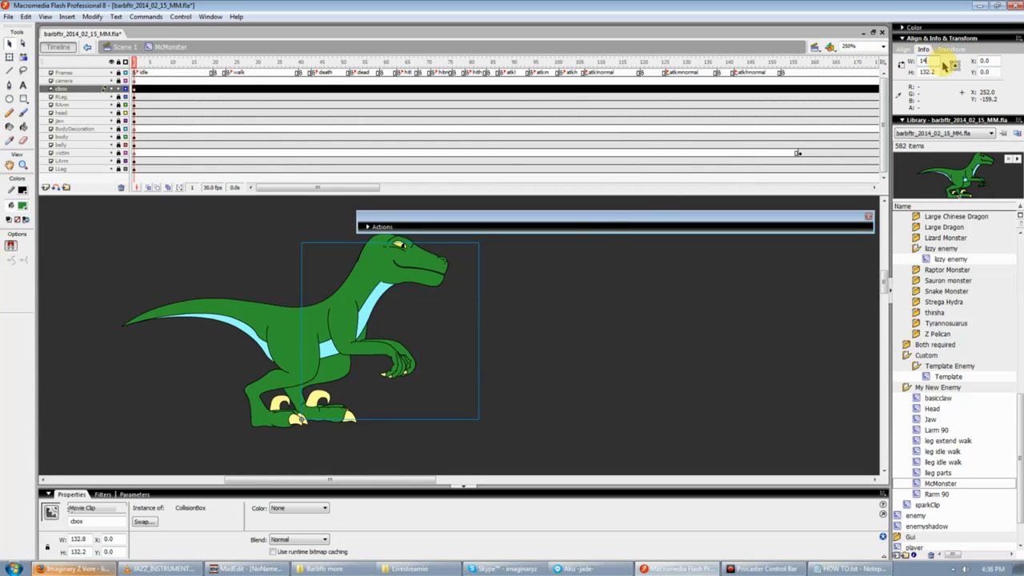
pyautogui.write('0')
pyautogui.press('Return')
pyautogui.write('14')
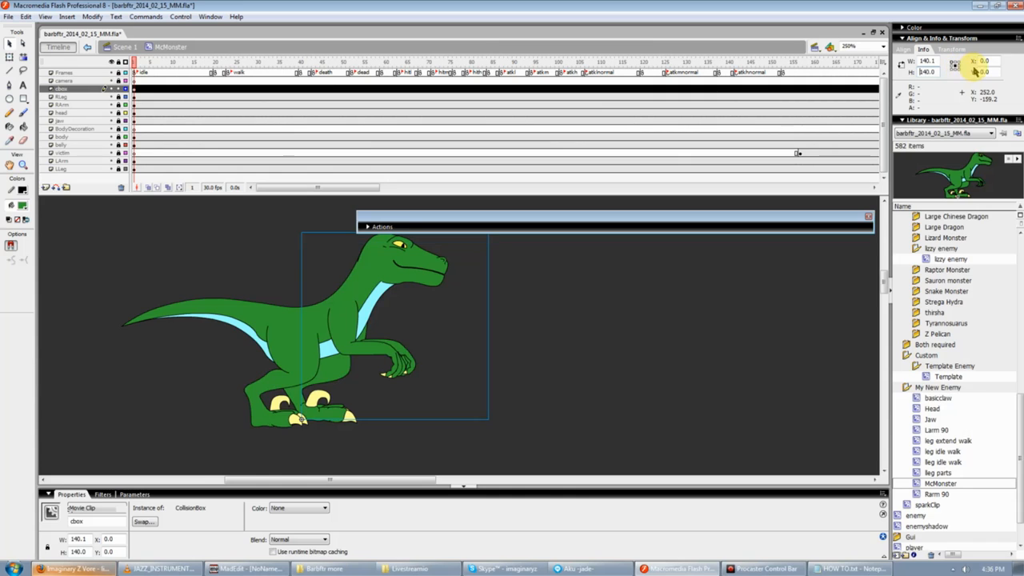
pyautogui.write('-70')
pyautogui.press('Return')
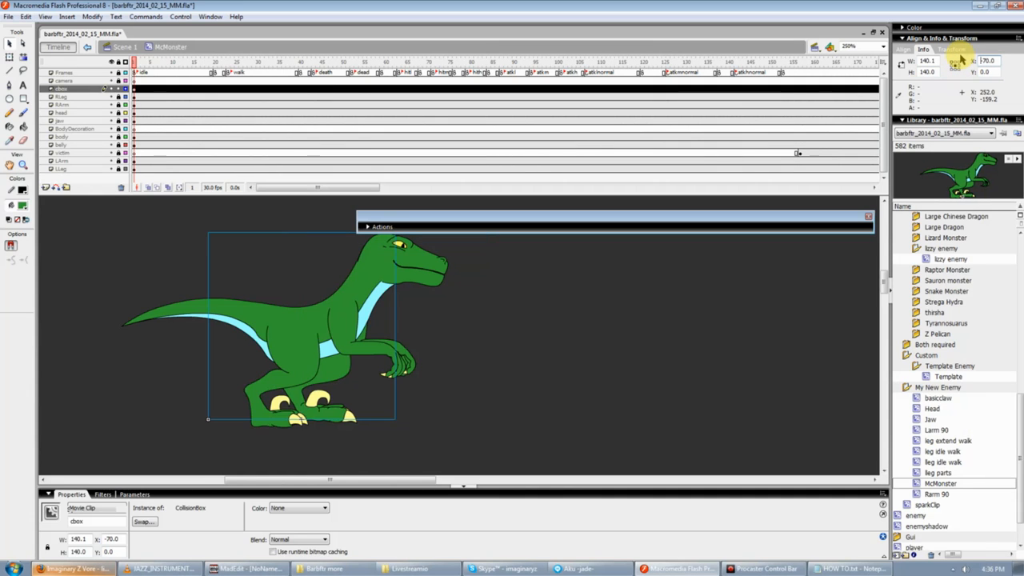
pyautogui.click(512, 329)
pyautogui.scroll(1, 420, 330)
pyautogui.scroll(-1, 421, 334)
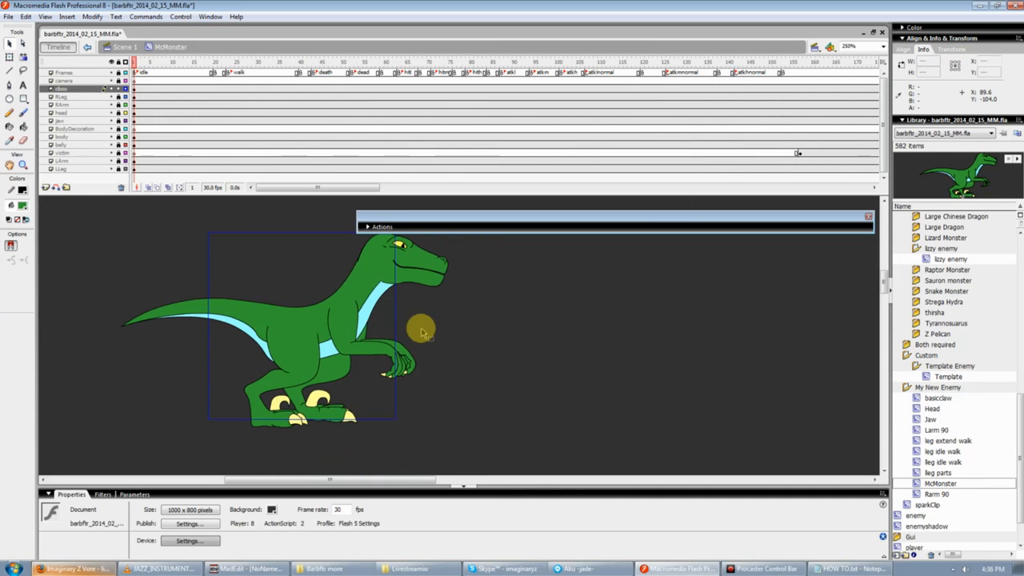
# - At frame 157, where the victim stands, set the collision box's width to 160.1 and height to 160
pyautogui.click(800, 62)
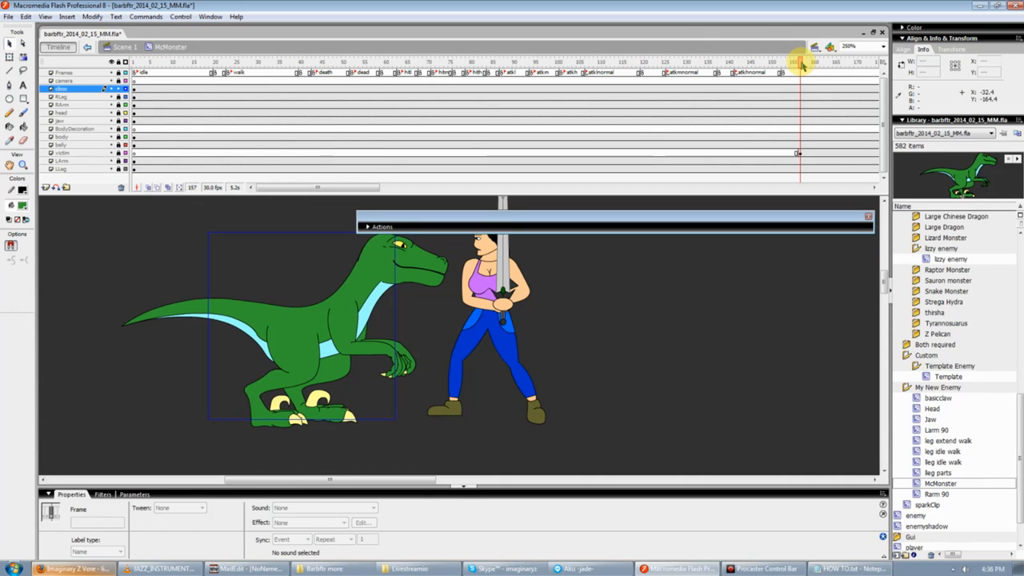
pyautogui.click(394, 299)
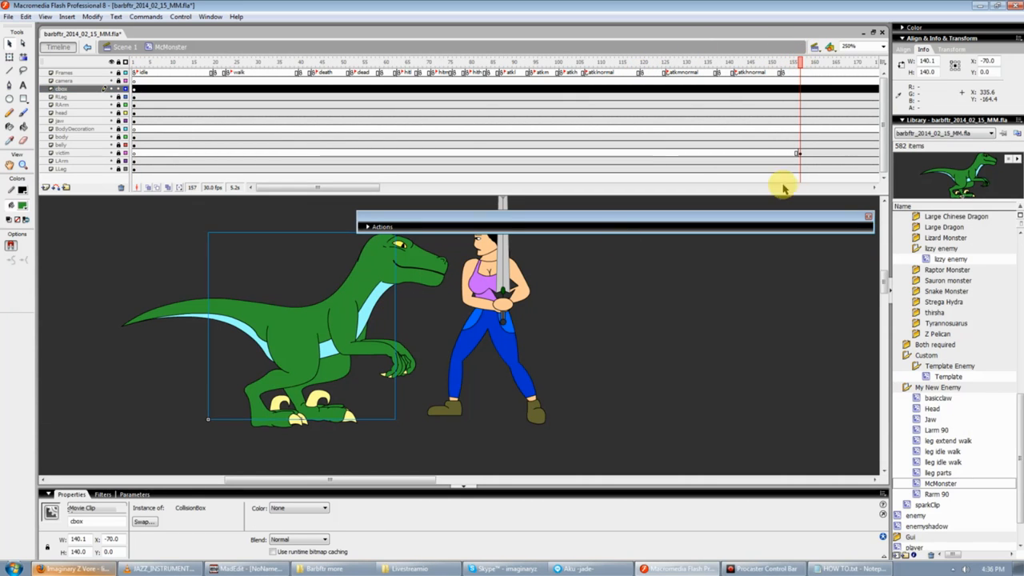
pyautogui.write('160.1')
pyautogui.click(933, 71)
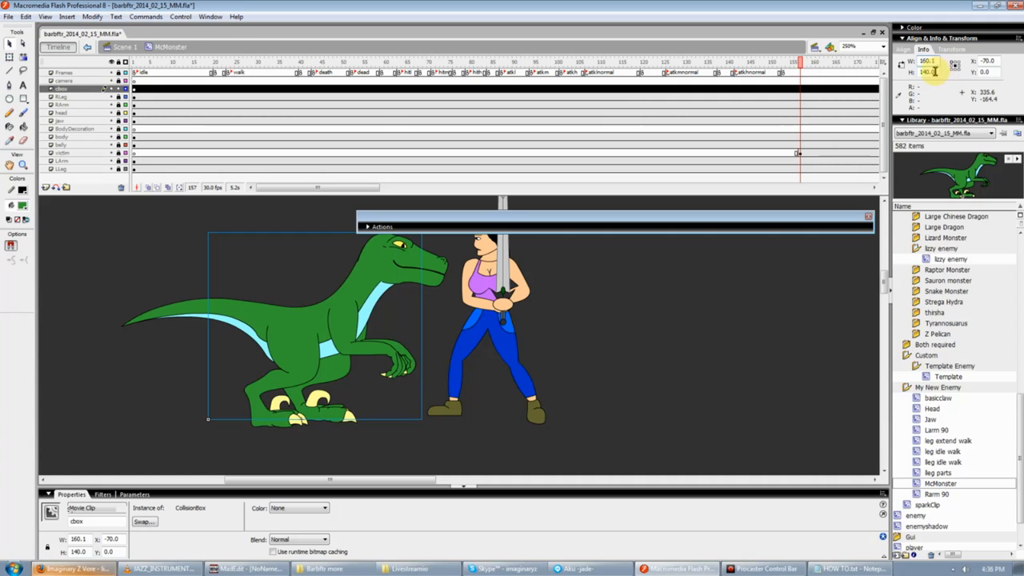
pyautogui.write('60')
pyautogui.press('Return')
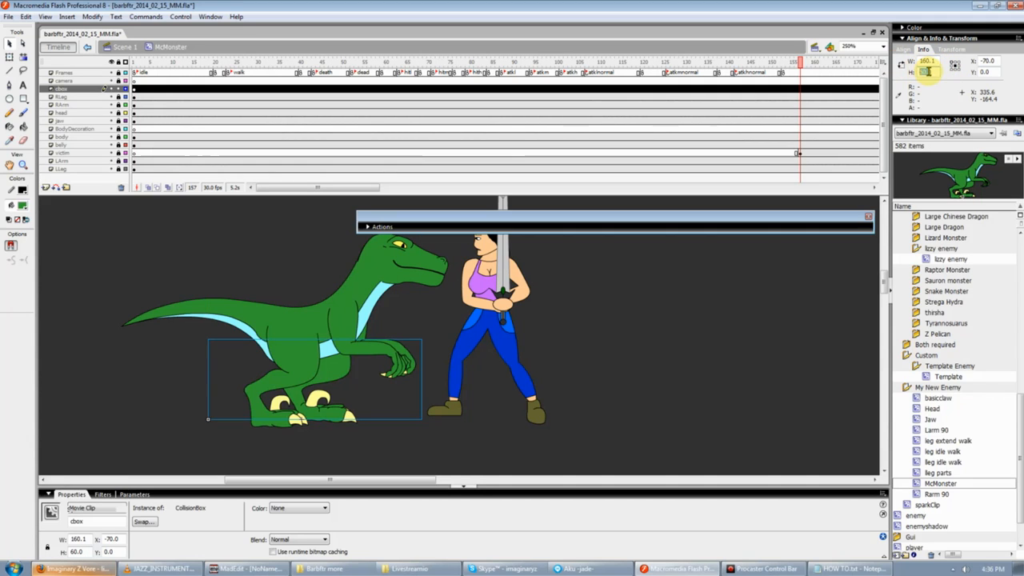
pyautogui.write('160')
pyautogui.press('Return')
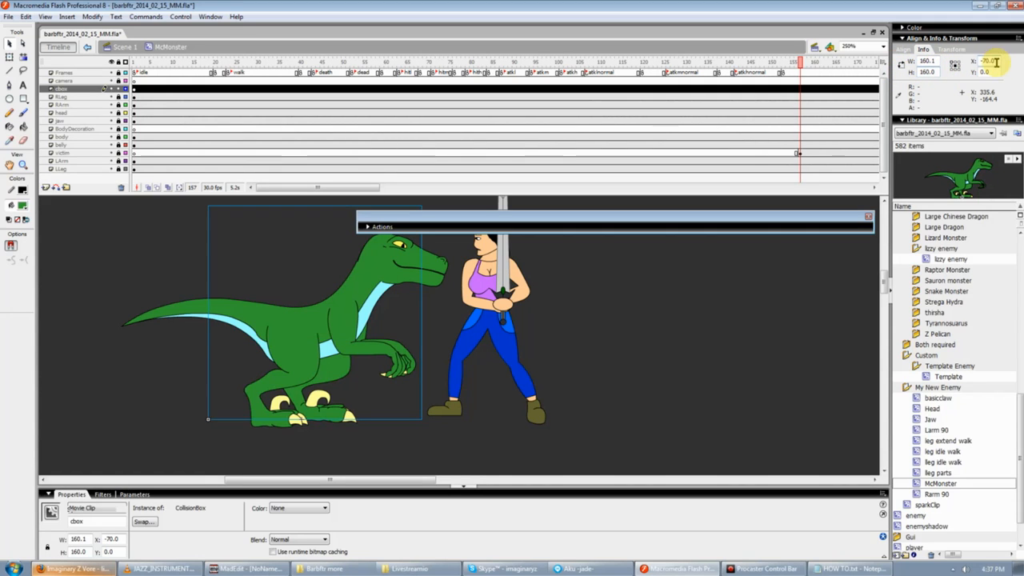
# - Set the collision box's X position to -80 to centre it on the registration point
pyautogui.write('-8')
pyautogui.press('Return')
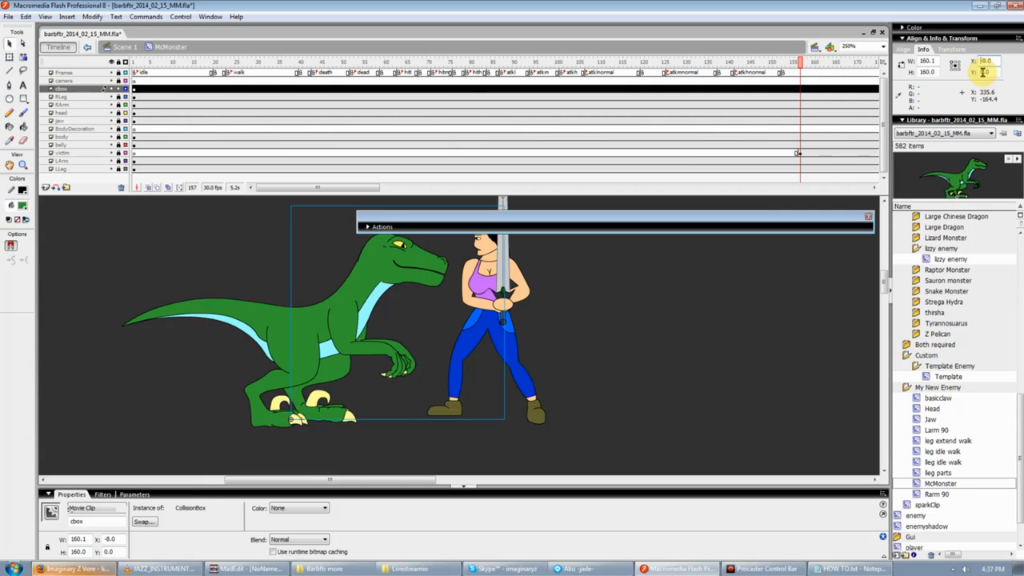
pyautogui.click(988, 61)
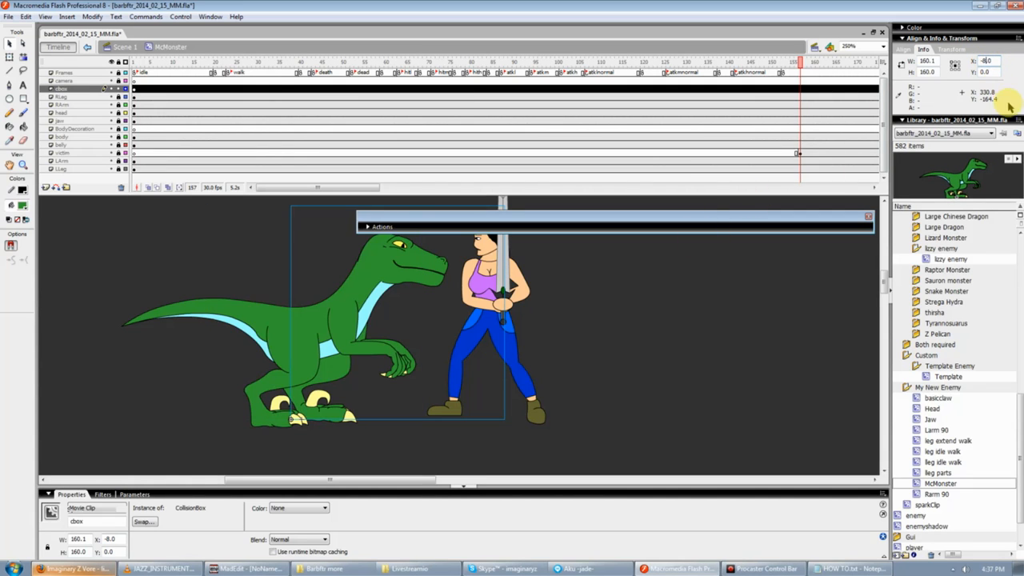
pyautogui.click(549, 365)
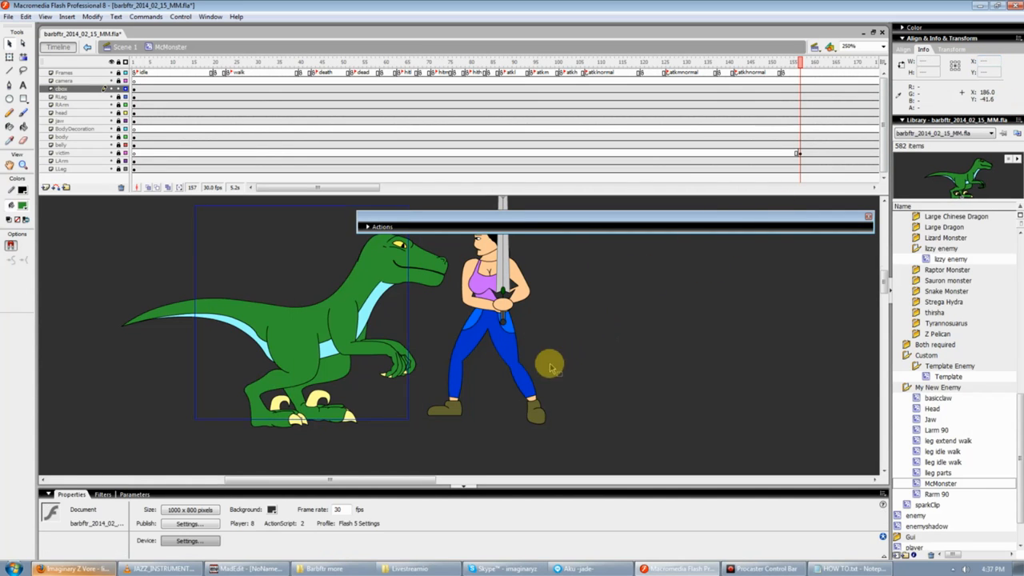
pyautogui.scroll(1, 344, 294)
pyautogui.scroll(-1, 344, 296)
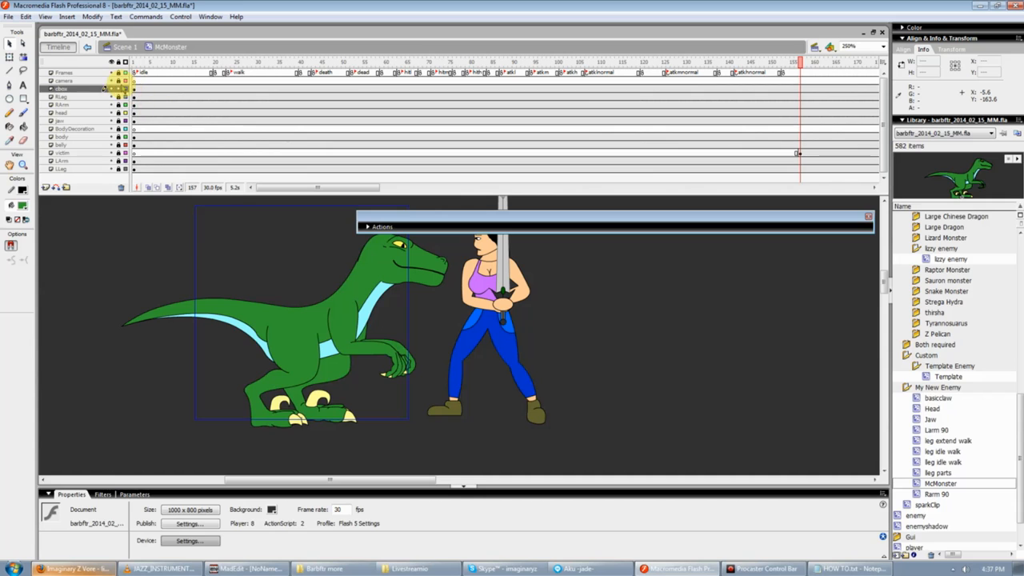
# - Check the collision box's instance name, lock the cbox layer, and save the file
pyautogui.click(216, 209)
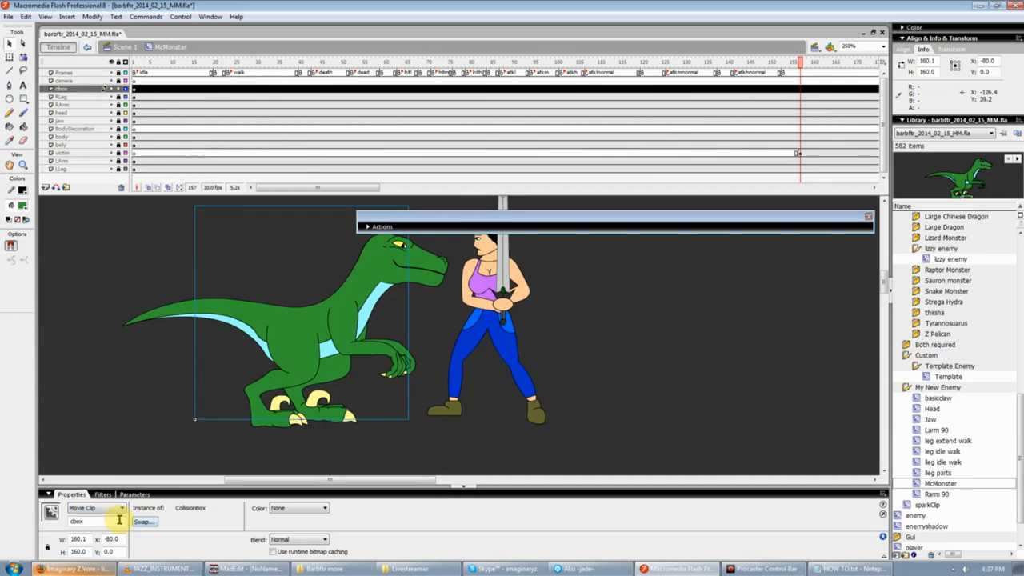
pyautogui.click(202, 432)
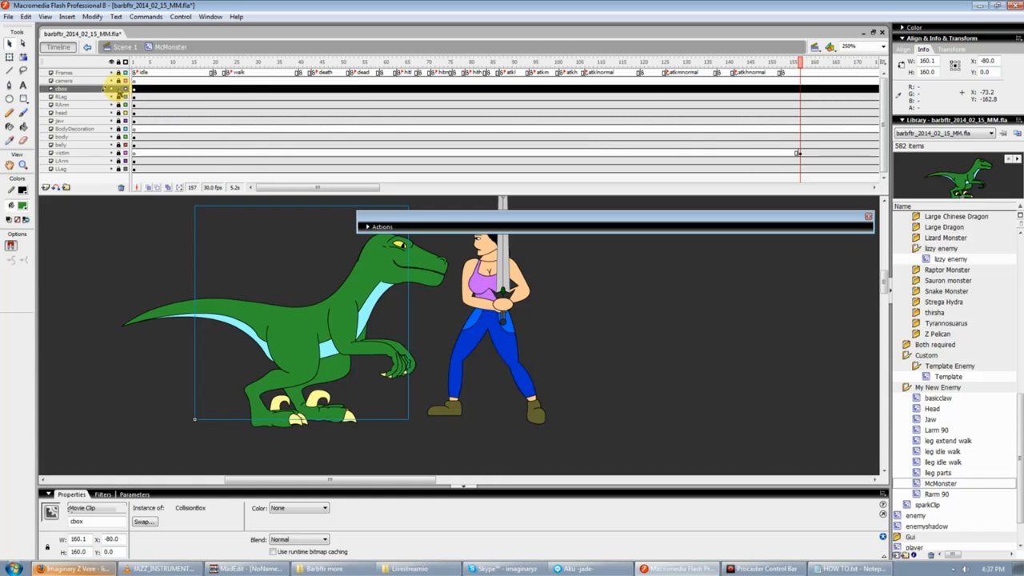
pyautogui.click(112, 88)
pyautogui.moveTo(132, 62); pyautogui.dragTo(787, 64)
pyautogui.hotkey('ctrl', 's')
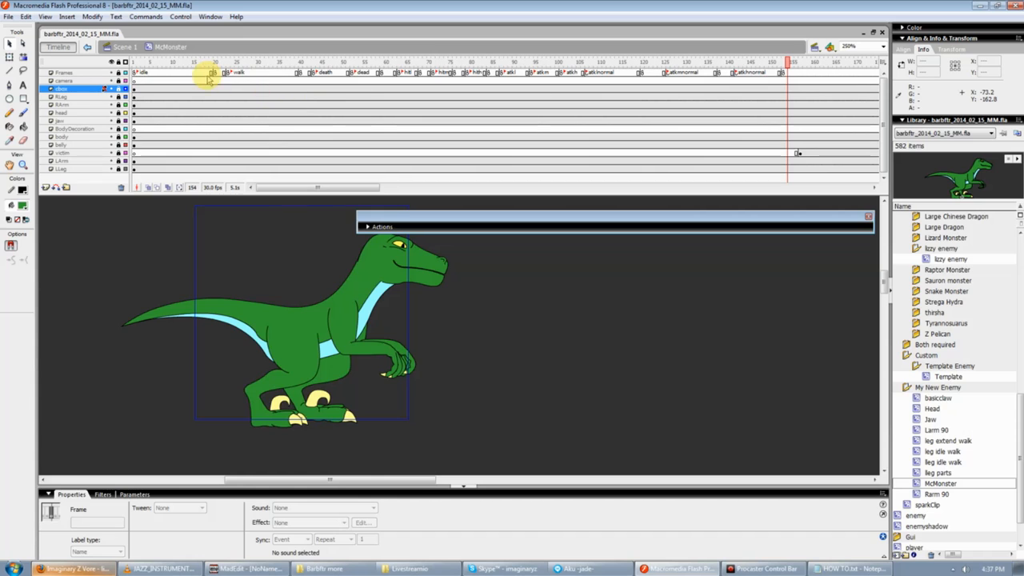
# - Add the static text "IDLE" beside the dinosaur on frame 1 of the victim layer
pyautogui.click(135, 155)
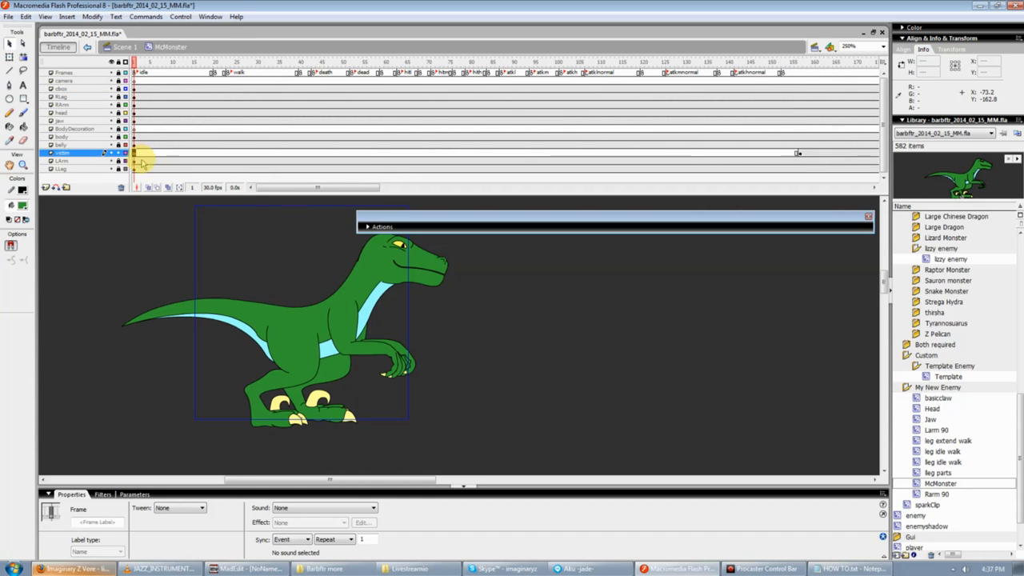
pyautogui.click(23, 85)
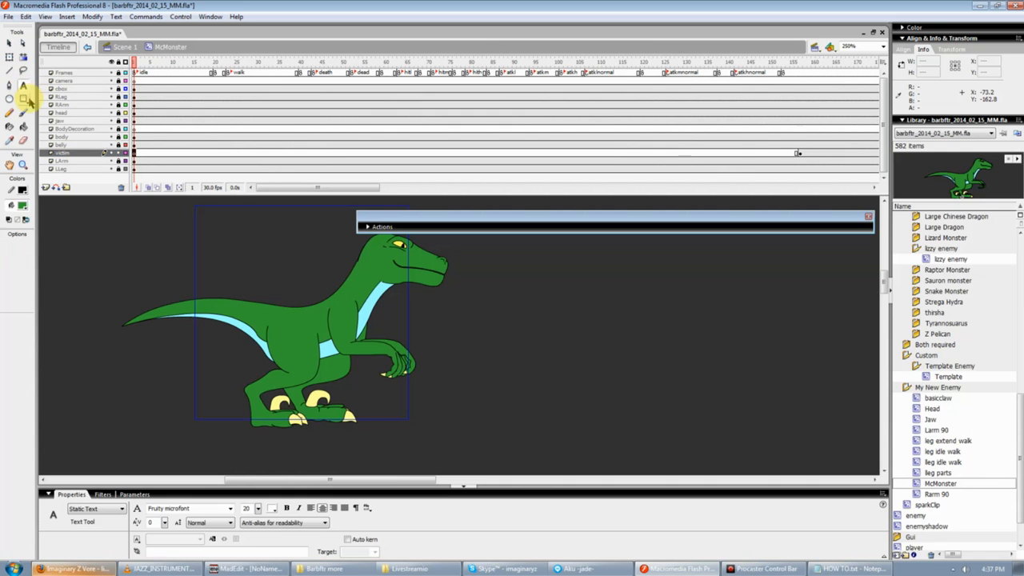
pyautogui.click(440, 318)
pyautogui.write('IDLE')
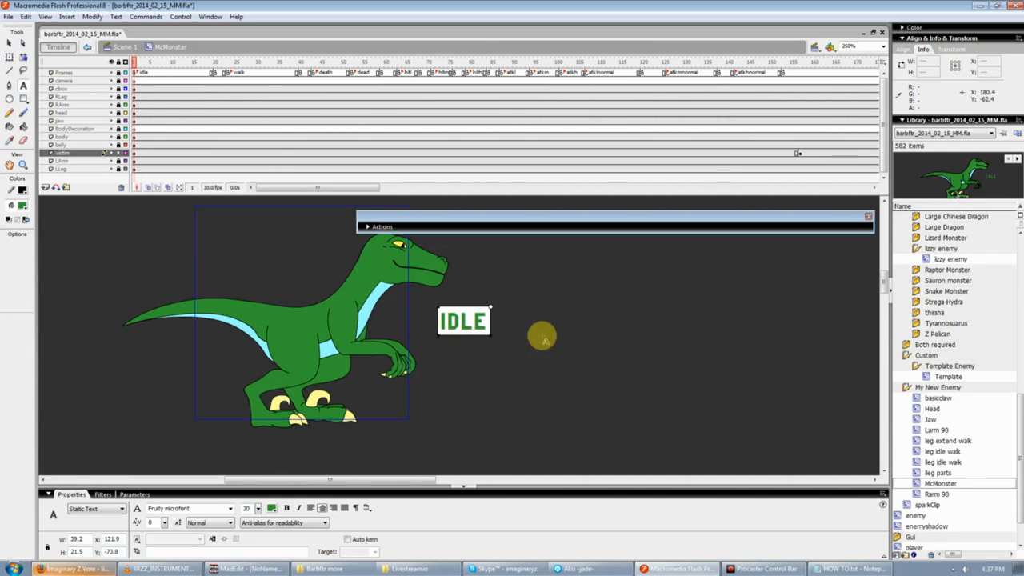
# - Move the IDLE text above the dinosaur's back and colour it white (#FFFFFF)
pyautogui.press('Escape')
pyautogui.press('v')
pyautogui.moveTo(450, 320); pyautogui.dragTo(276, 243)
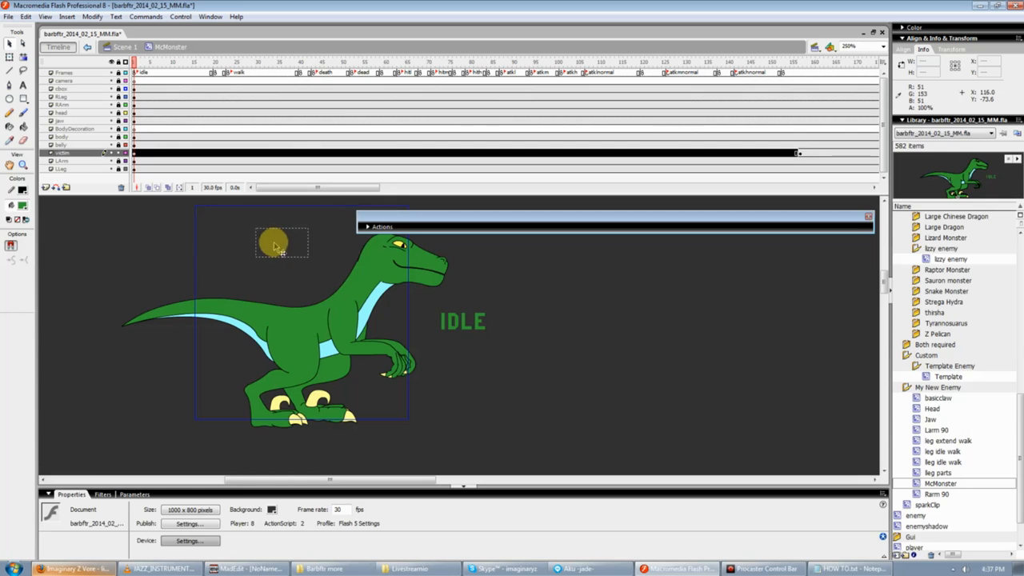
pyautogui.click(21, 205)
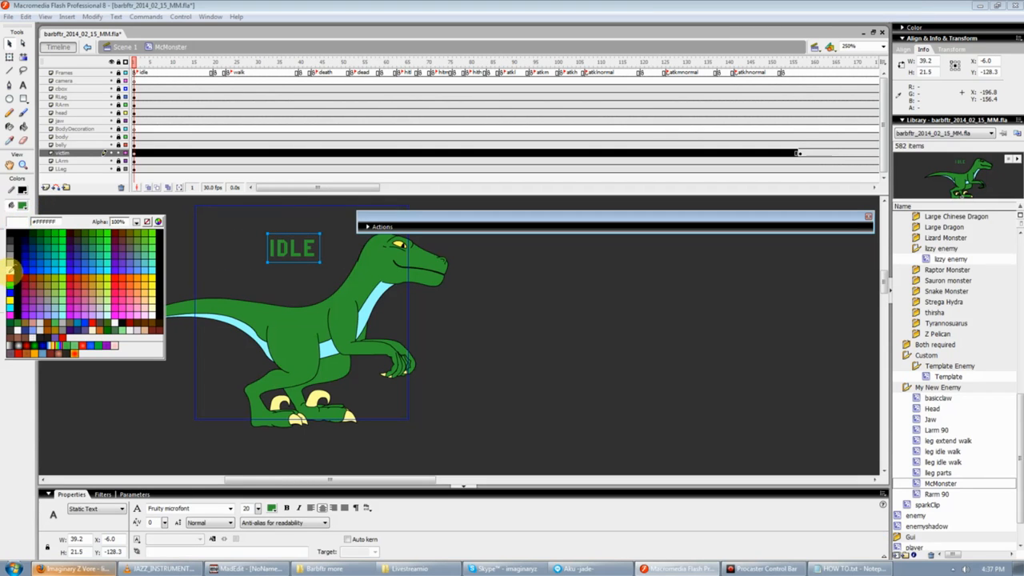
pyautogui.click(10, 272)
# - Insert a keyframe at frame 23 of the victim layer and change its text to "WALK"
pyautogui.click(231, 151)
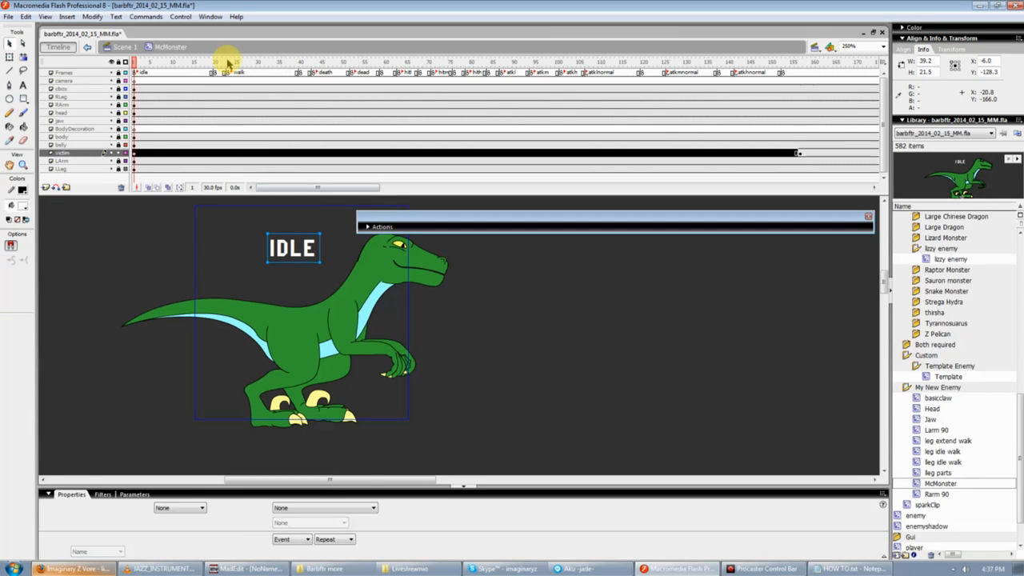
pyautogui.rightClick(227, 155)
pyautogui.click(251, 201)
pyautogui.doubleClick(276, 246)
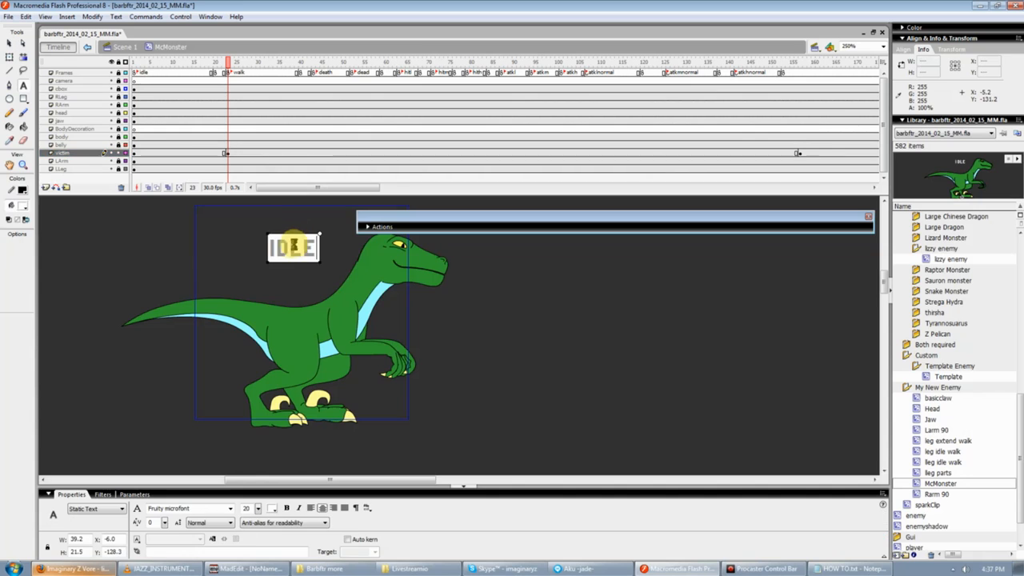
pyautogui.write('WALK')
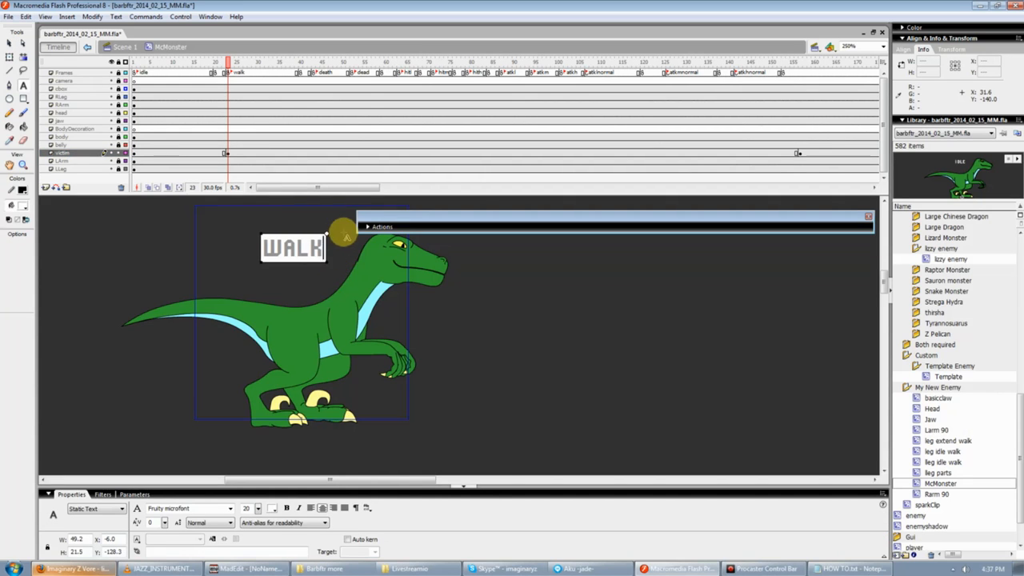
# - Insert a keyframe at frame 43 of the victim layer and change its text to "DEATH"
pyautogui.click(312, 59)
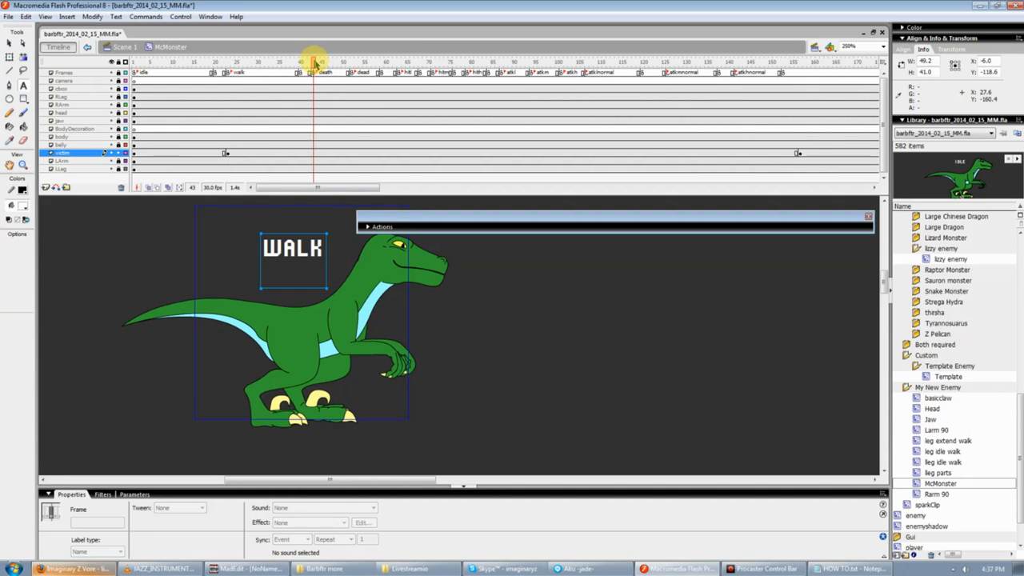
pyautogui.rightClick(313, 154)
pyautogui.click(331, 204)
pyautogui.doubleClick(304, 258)
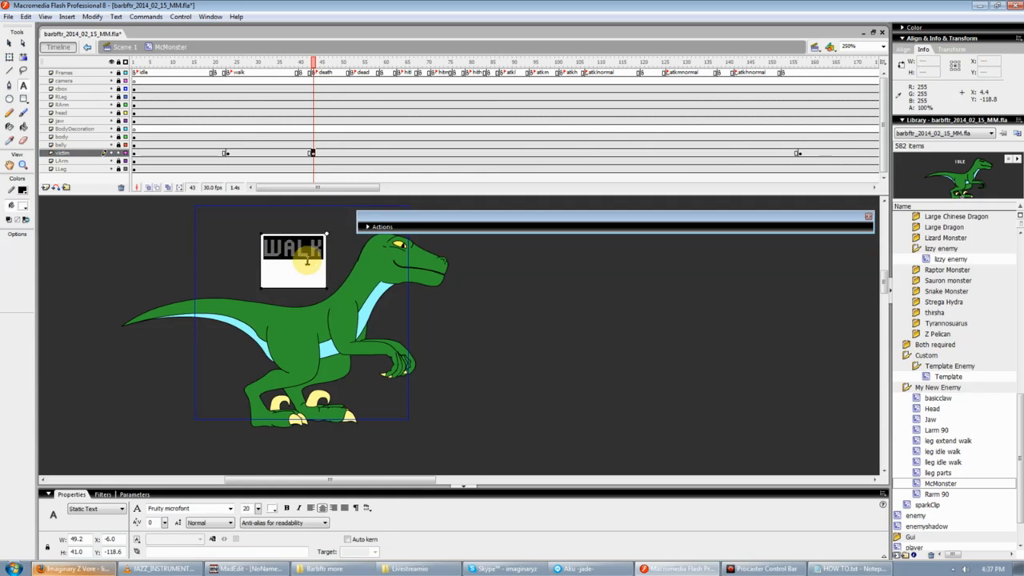
pyautogui.doubleClick(276, 248)
pyautogui.write('DEATH')
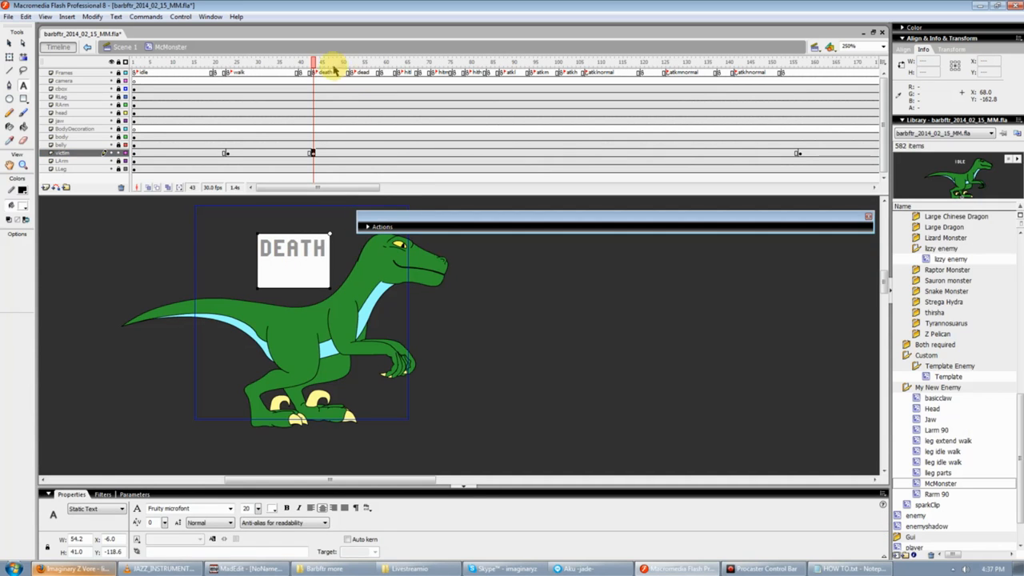
# - Insert a keyframe at frame 52 of the victim layer and change its text to "DEAD"
pyautogui.click(325, 62)
pyautogui.moveTo(297, 63); pyautogui.dragTo(351, 62)
pyautogui.rightClick(354, 155)
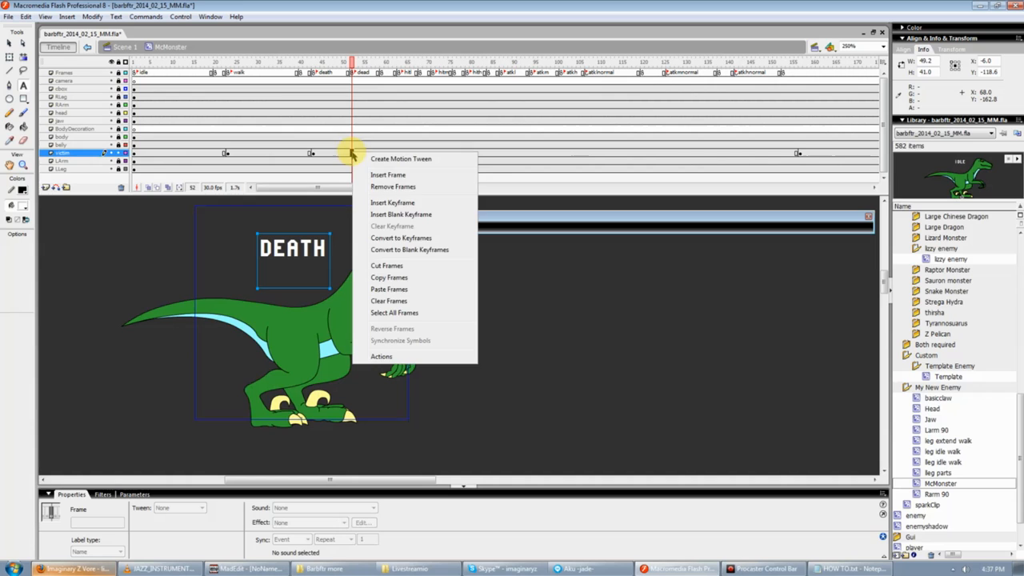
pyautogui.click(389, 200)
pyautogui.click(276, 248)
pyautogui.doubleClick(276, 248)
pyautogui.write('DEAD')
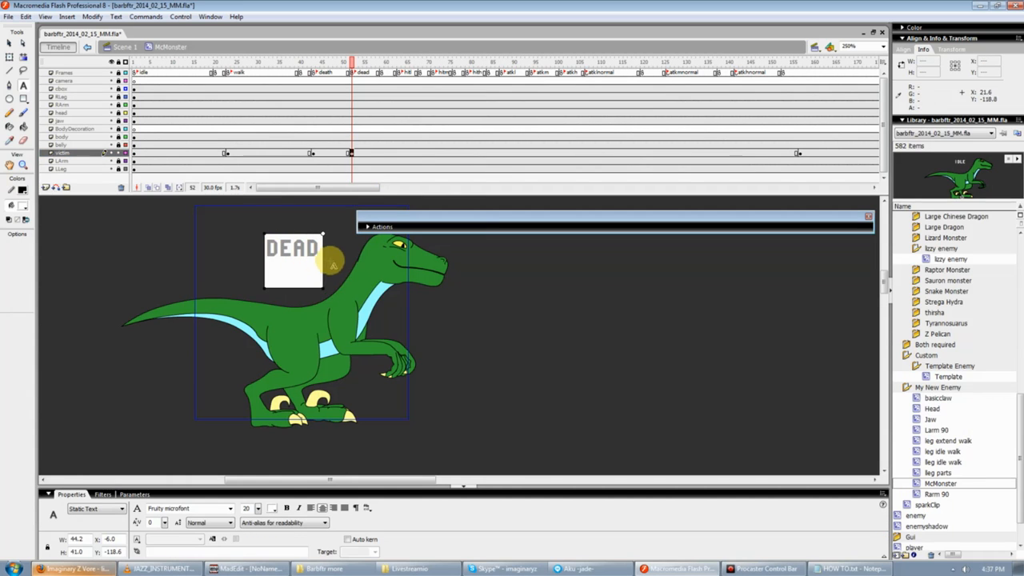
# - Insert a keyframe at frame 63 of the victim layer and change its text to "HIT"
pyautogui.click(398, 64)
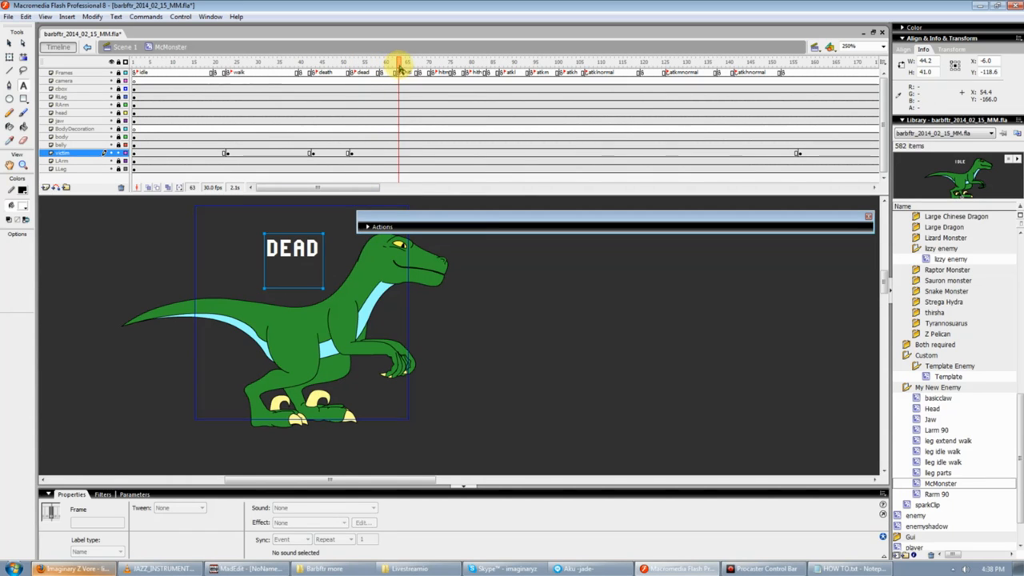
pyautogui.rightClick(398, 154)
pyautogui.click(433, 200)
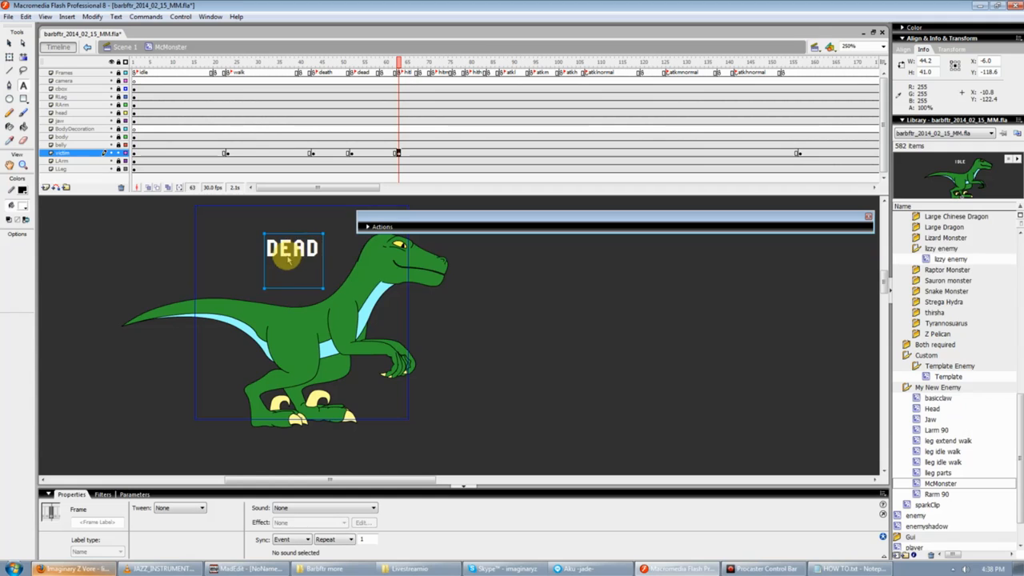
pyautogui.doubleClick(303, 245)
pyautogui.write('HIT')
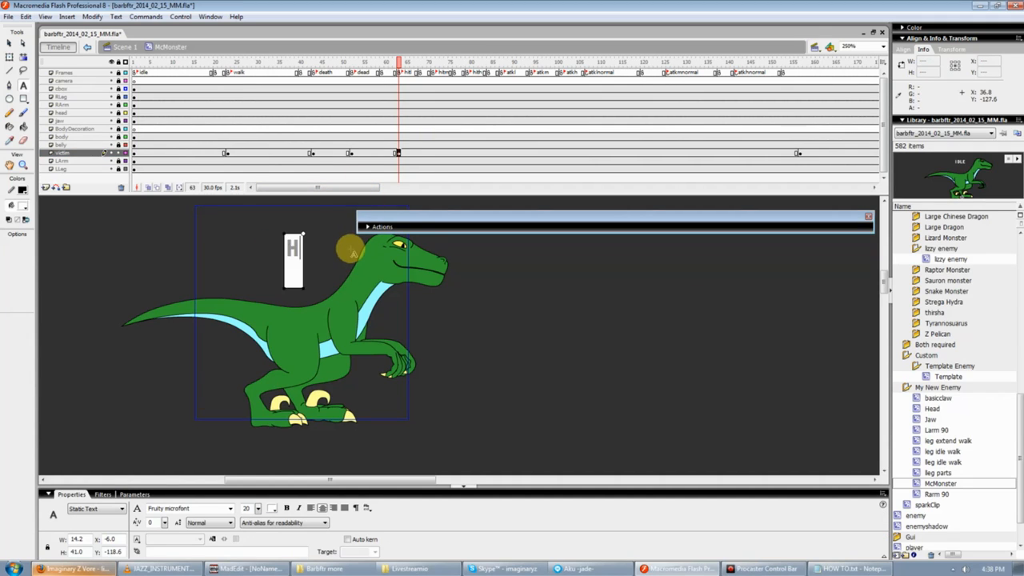